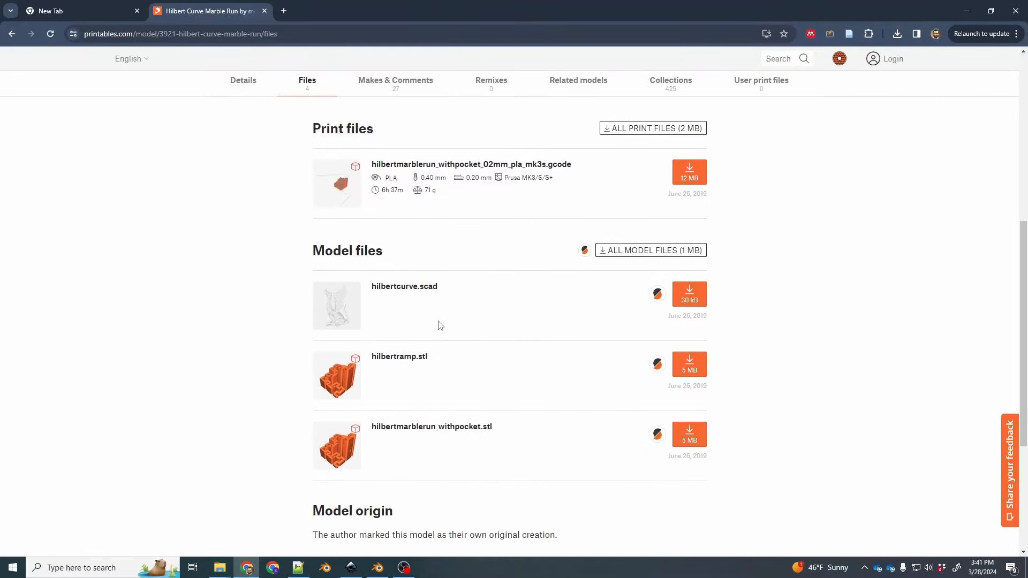
Step: Search the web for "hilbert curve" in a new browser tab and open the Wikipedia article
scroll(500, 300, up, 7)
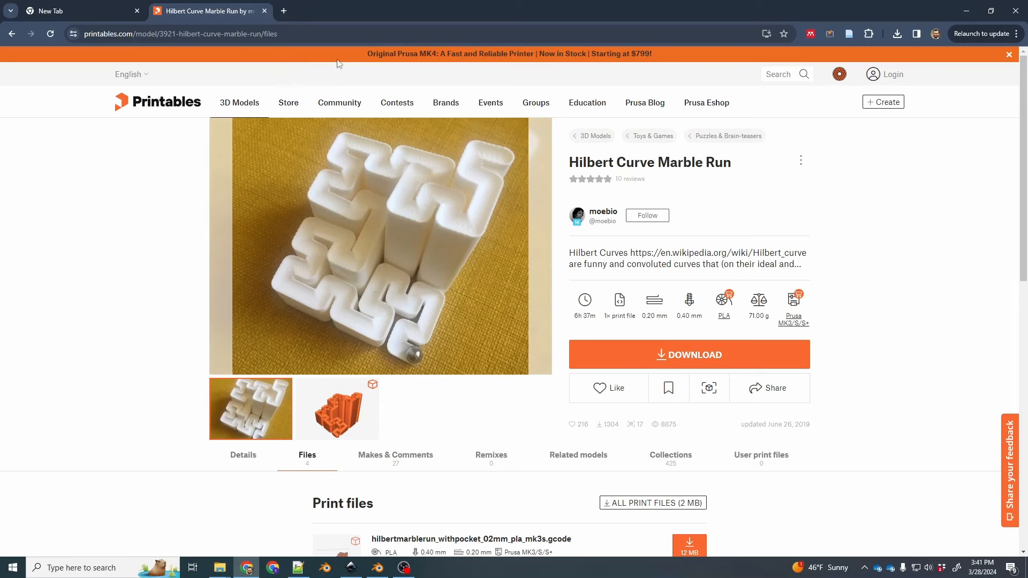
click(284, 11)
text(hilb)
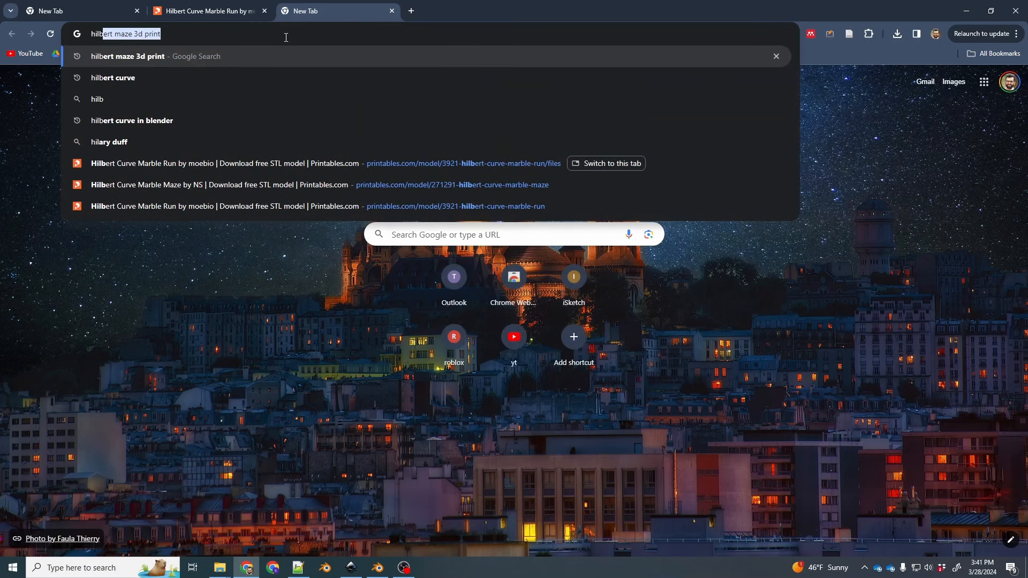
text(ert curve)
key(Return)
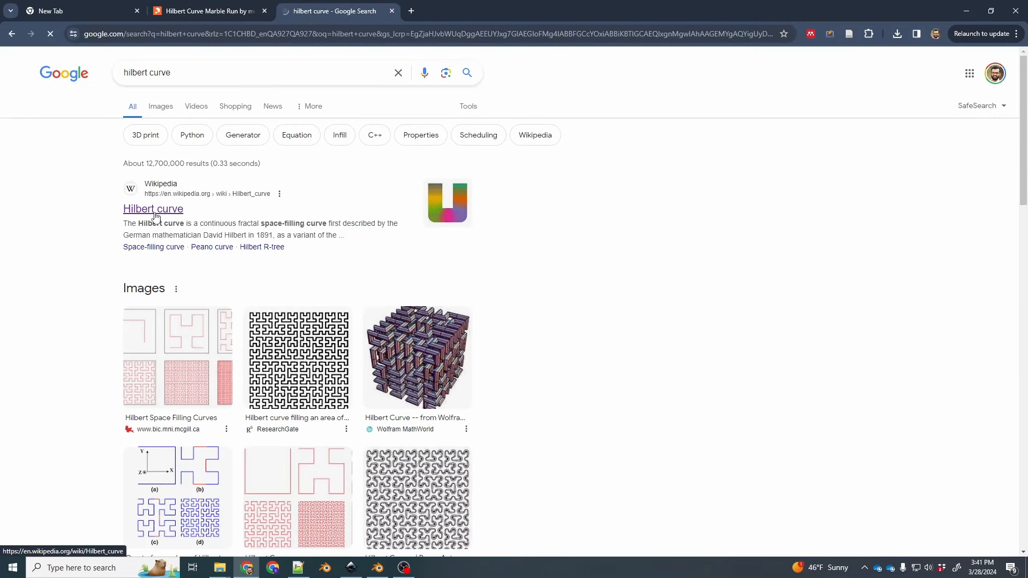
click(227, 186)
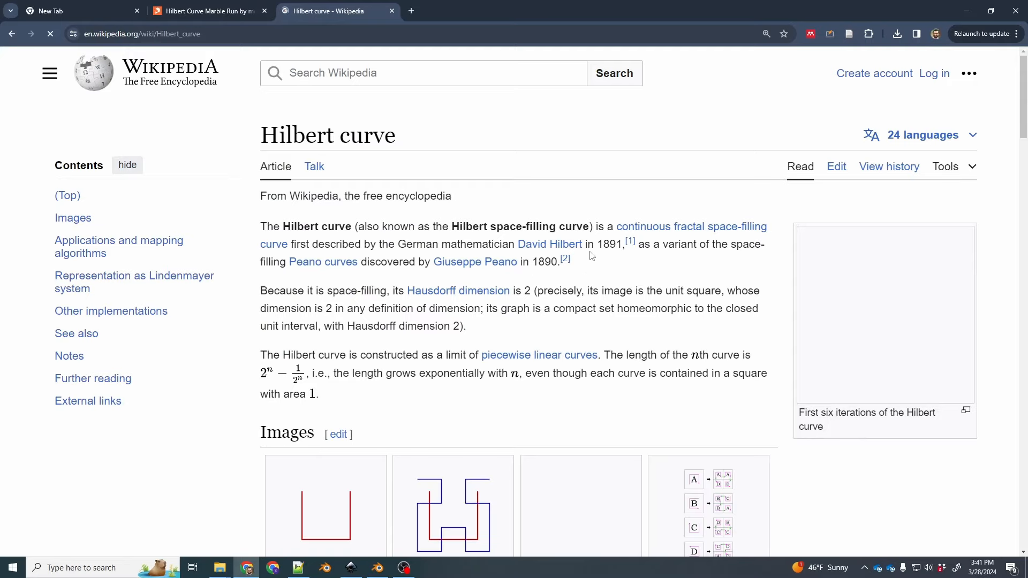
Step: Find the article's Lindenmayer system section and highlight the two production rules for A and B
scroll(572, 375, down, 15)
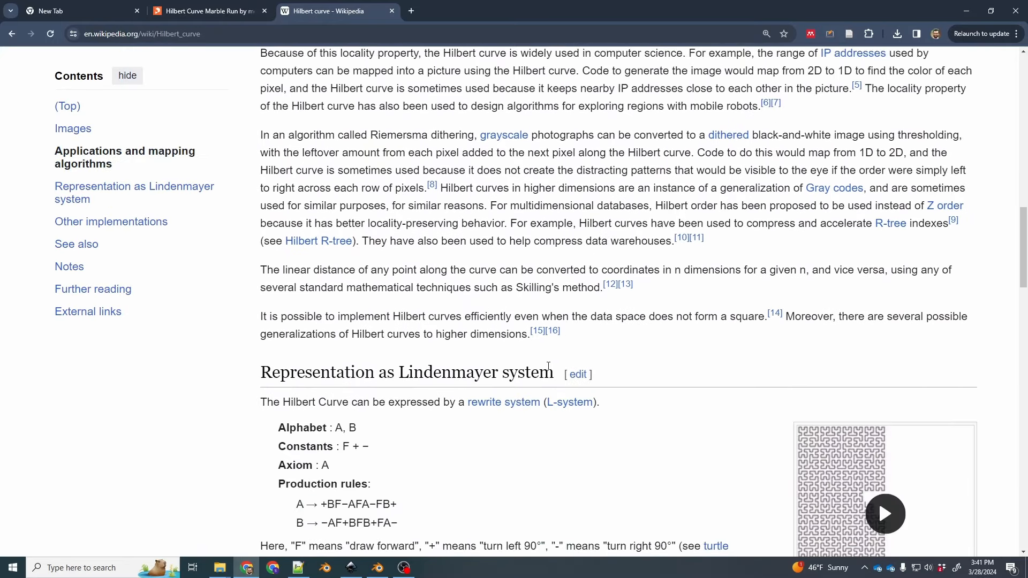
scroll(548, 367, down, 5)
scroll(504, 348, up, 2)
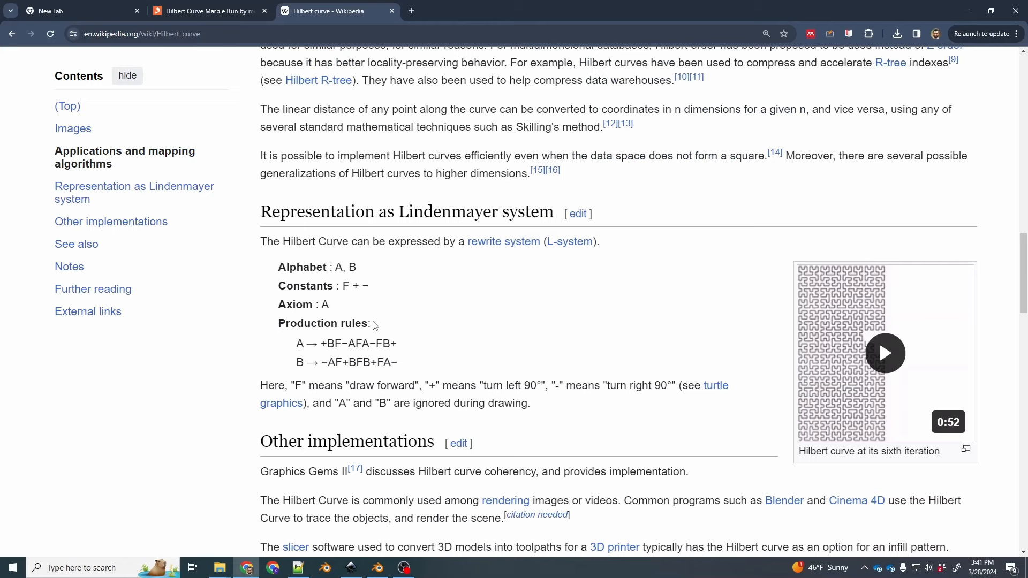
drag(298, 343, 406, 362)
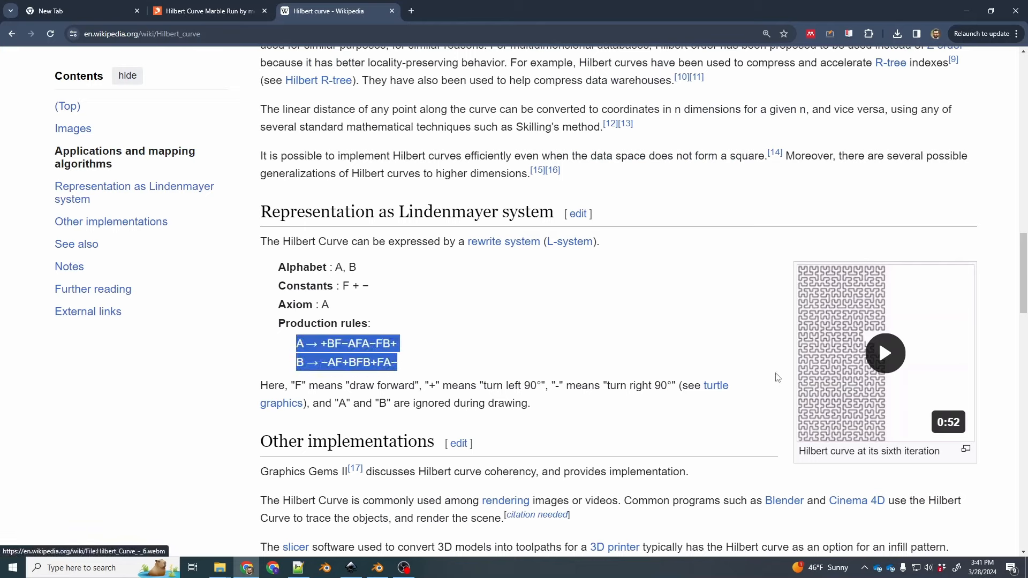
Step: Switch to Inkscape, open the L-system render extension, and clear its axiom and rules
click(352, 569)
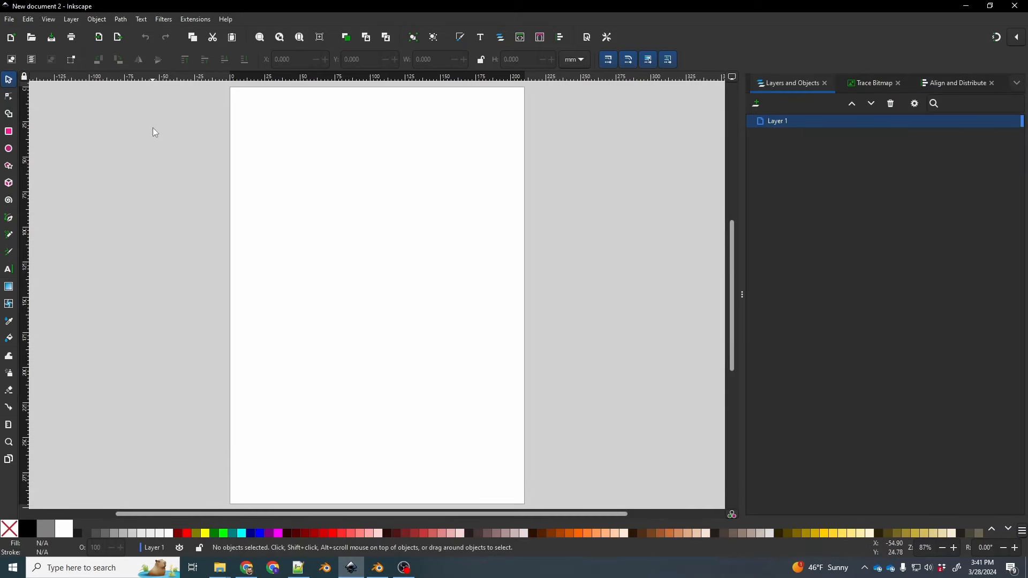
click(194, 19)
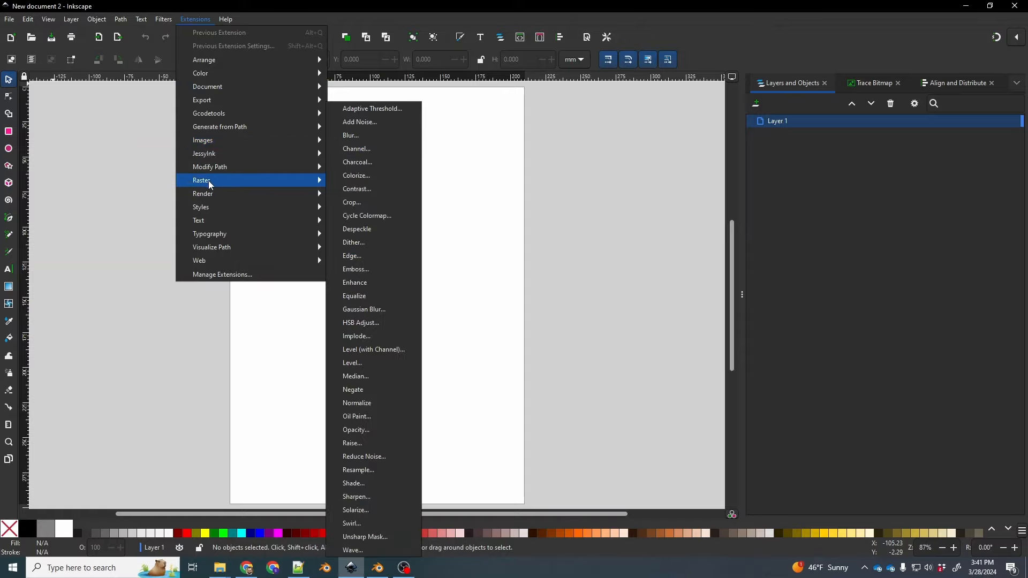
mouse_move(212, 201)
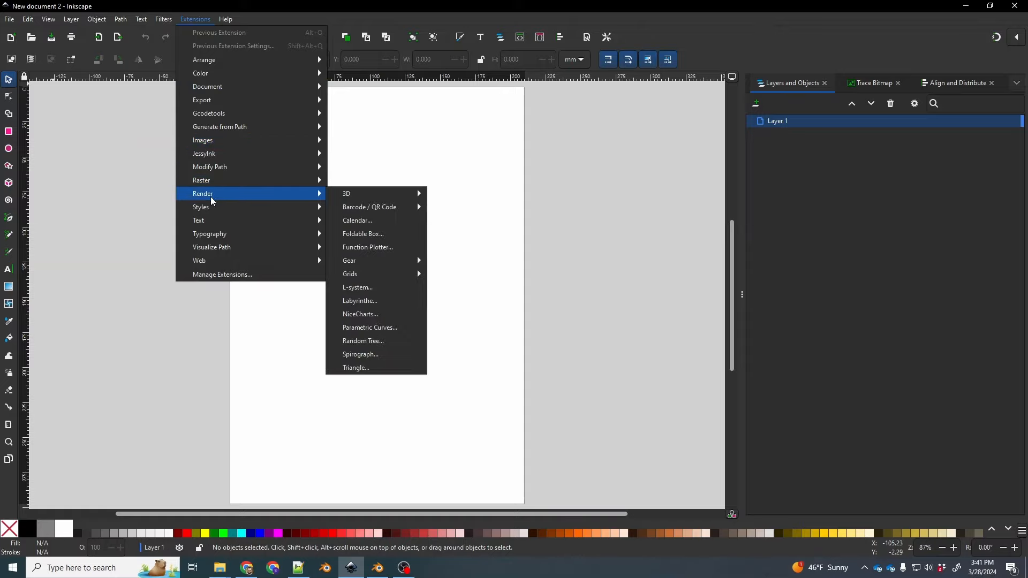
click(362, 290)
drag(229, 121, 599, 156)
drag(649, 224, 493, 224)
key(BackSpace)
double_click(528, 204)
key(BackSpace)
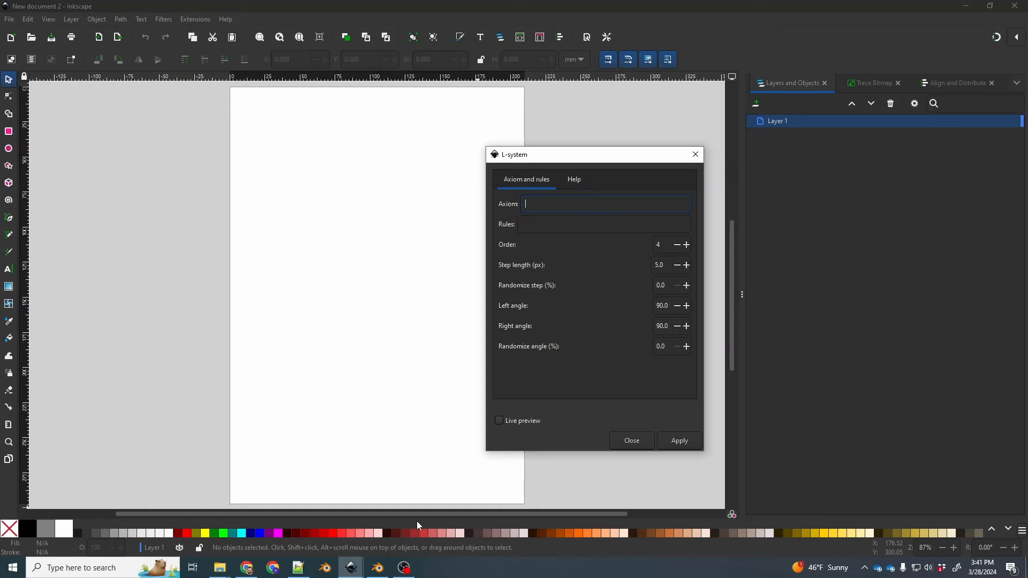
Step: Copy the two production rules from the Wikipedia article into the blank Notepad++ document and place its window beside the article text
click(266, 563)
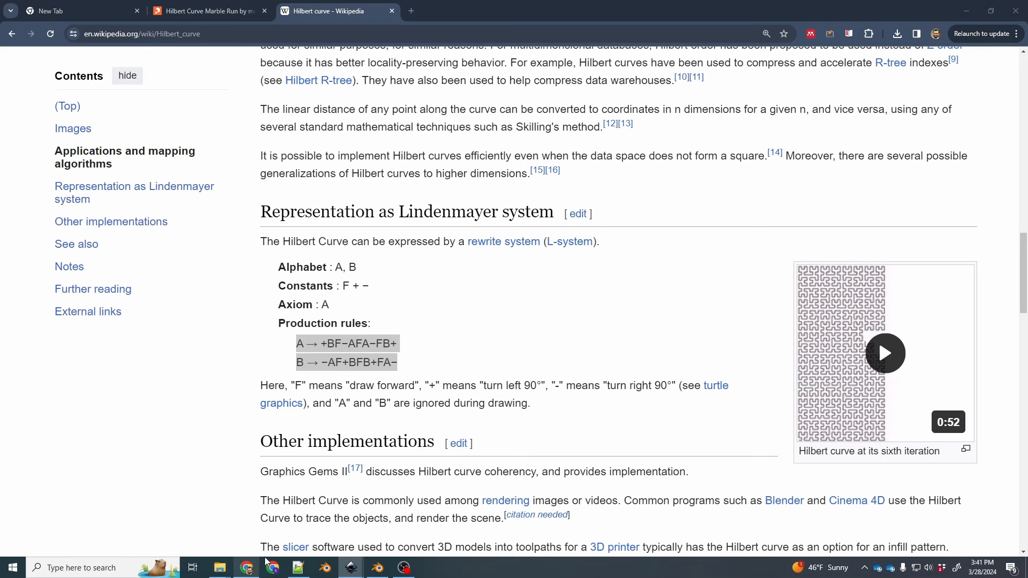
triple_click(397, 338)
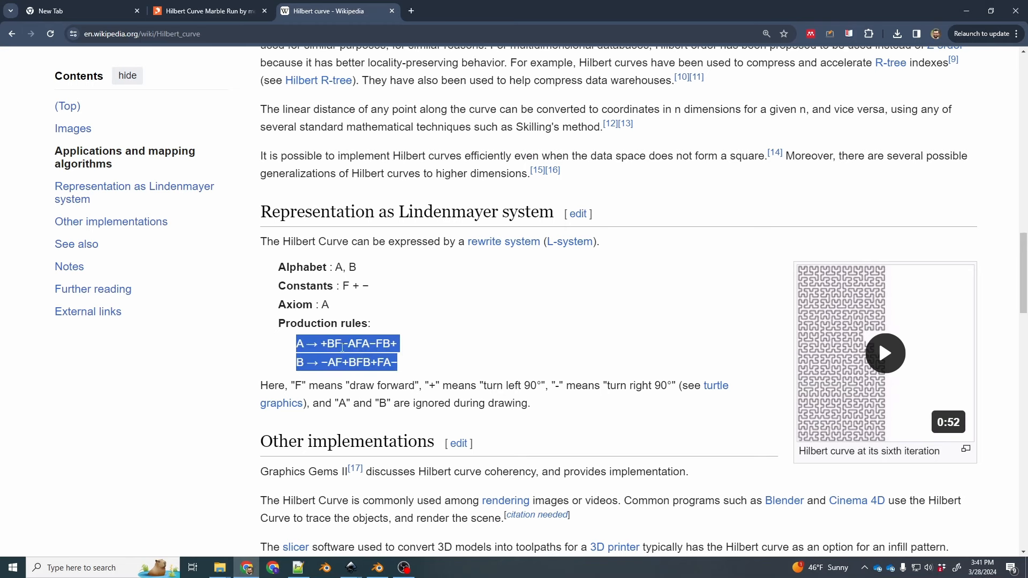
right_click(381, 363)
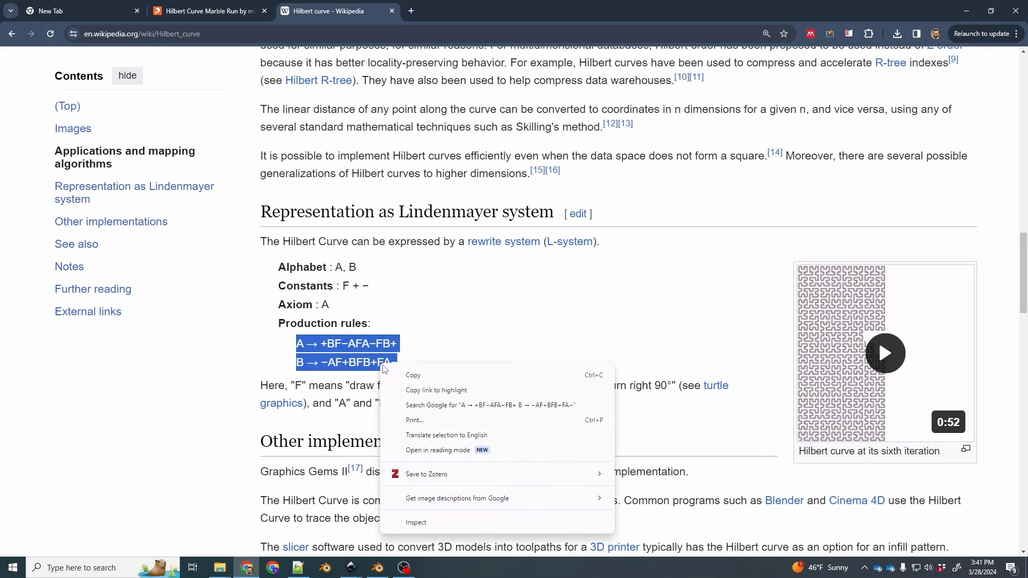
click(413, 378)
click(299, 567)
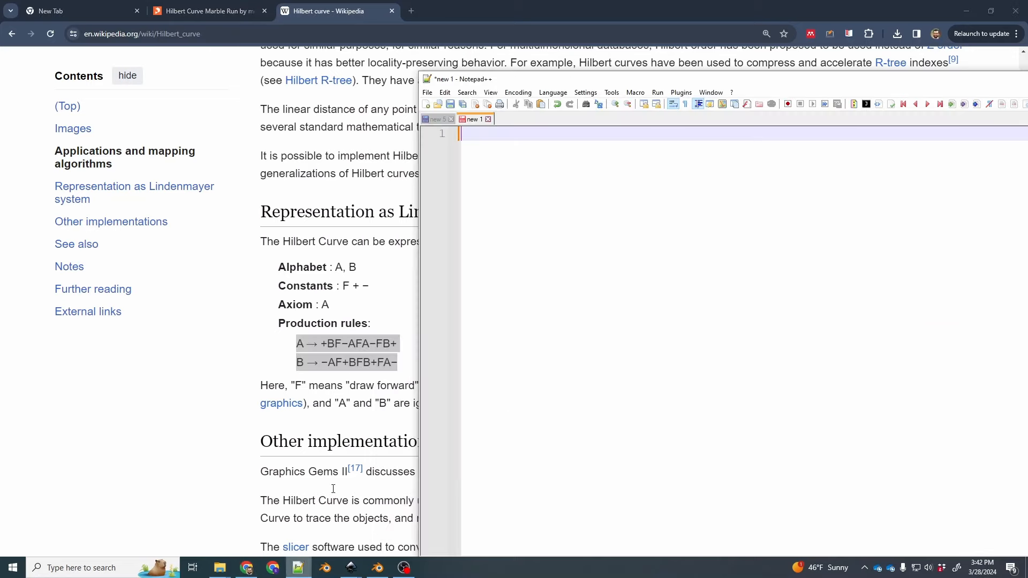
right_click(514, 234)
click(540, 263)
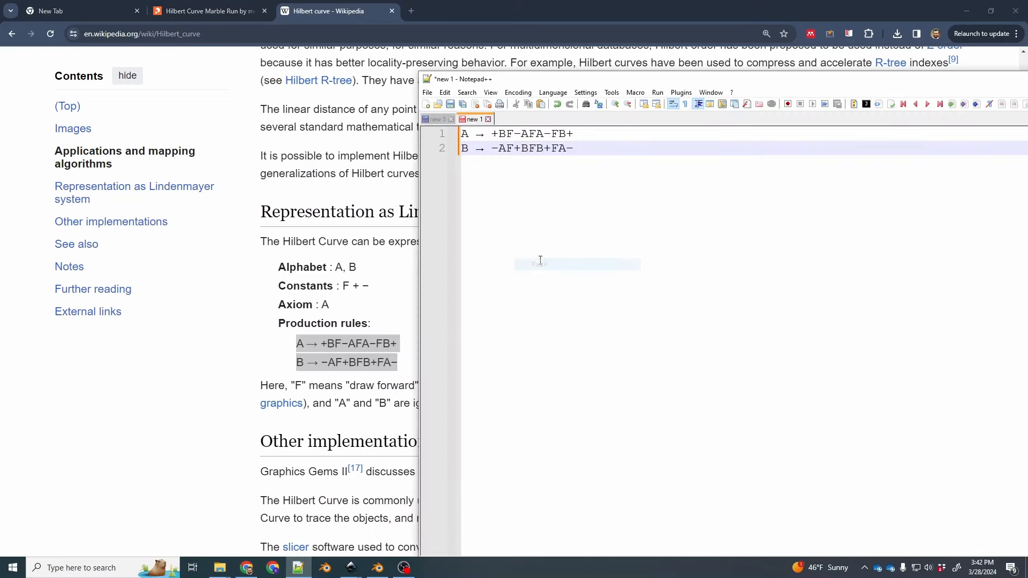
drag(530, 78, 693, 111)
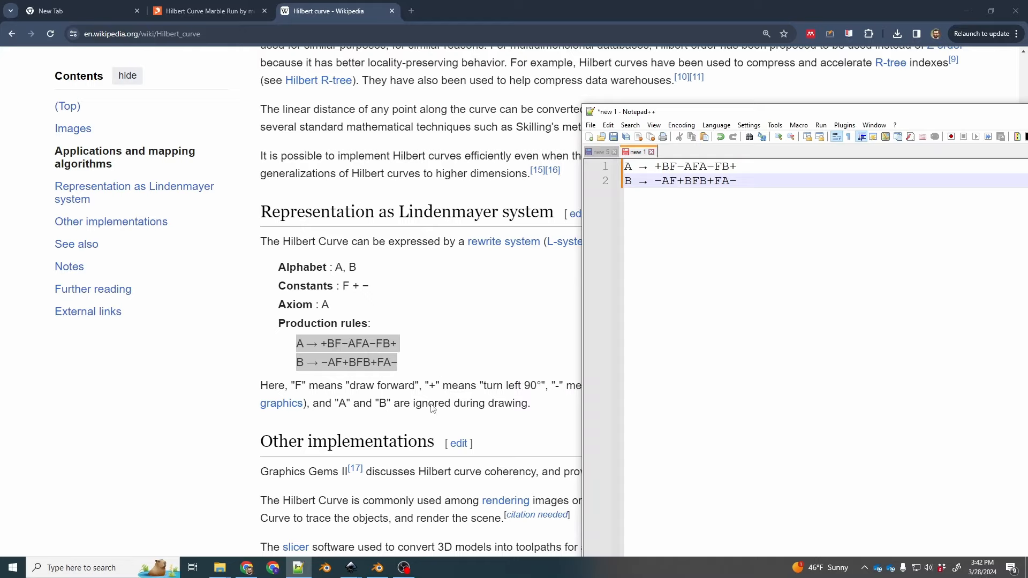
Step: Bring back Inkscape's L-system dialog beside the copied rules and read its help on the recognized commands
click(401, 532)
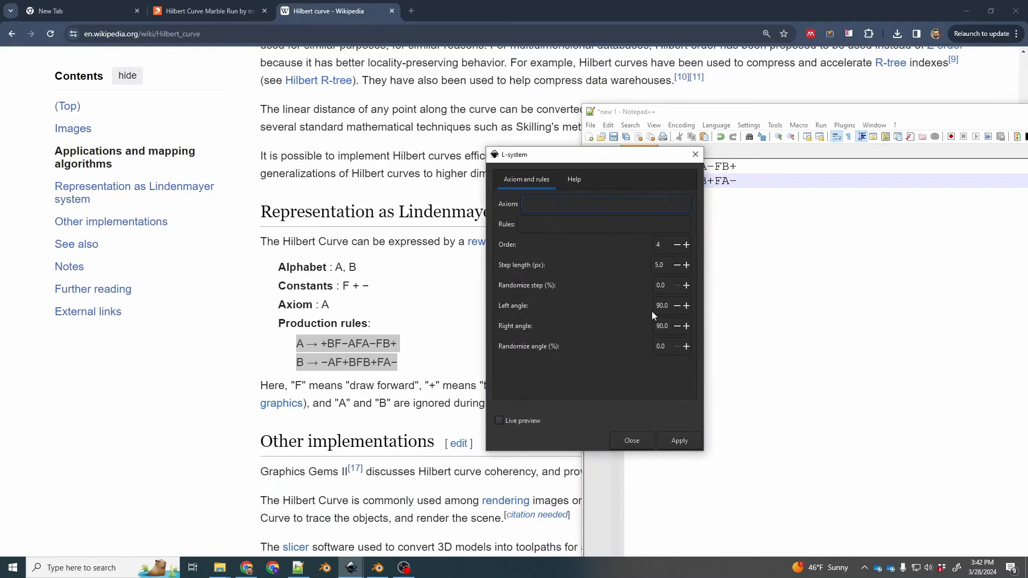
click(523, 225)
click(534, 203)
drag(586, 161, 449, 175)
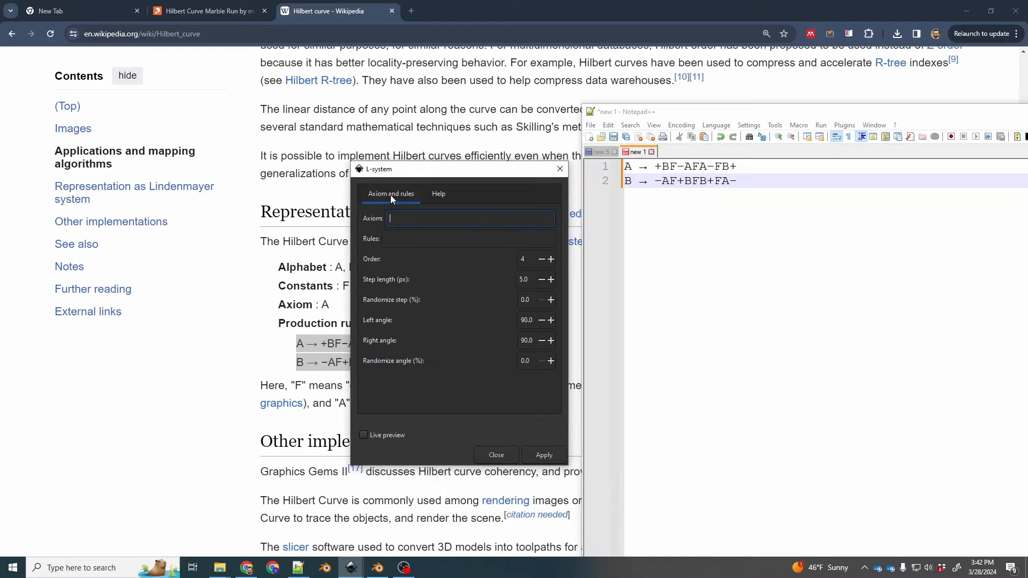
click(442, 197)
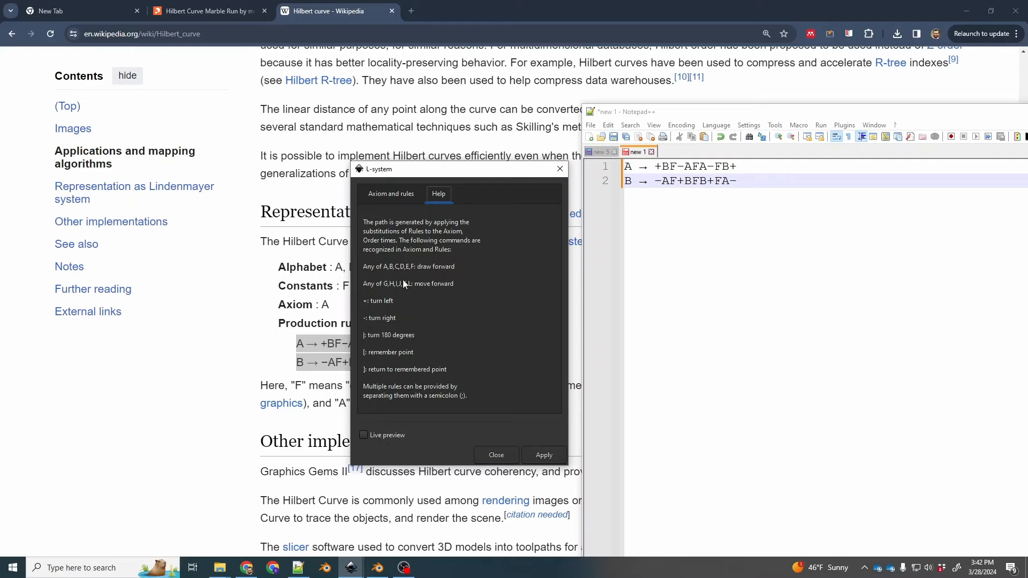
Step: Replace every A with M in the Notepad++ rules
click(695, 186)
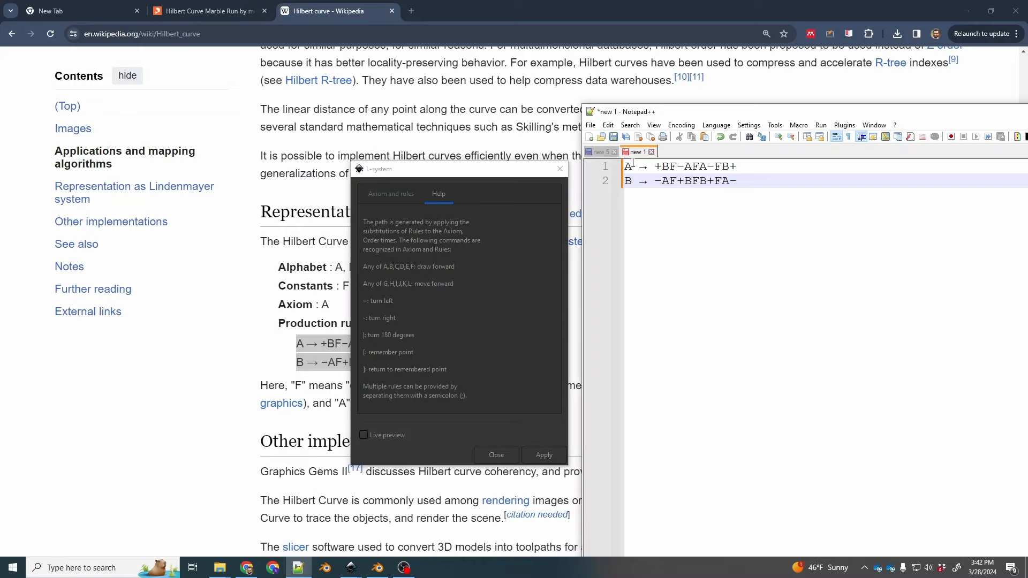
click(631, 125)
mouse_move(653, 130)
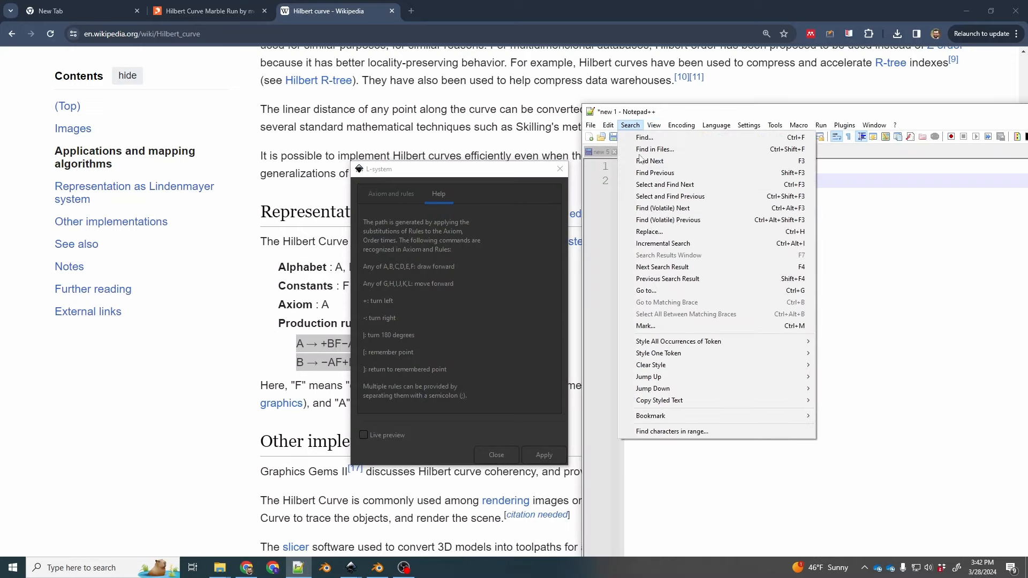
click(657, 234)
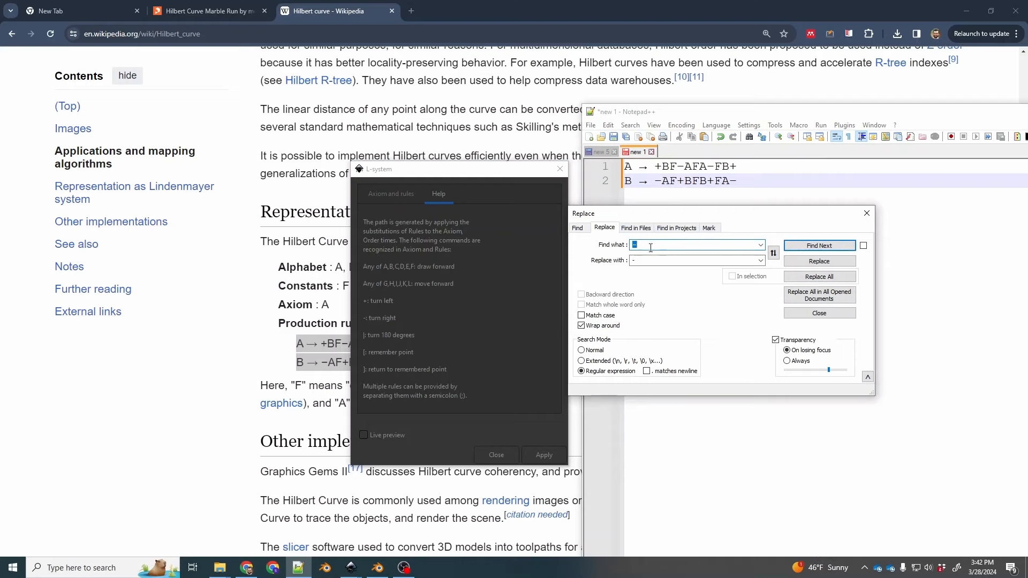
text(A)
text(M)
click(800, 277)
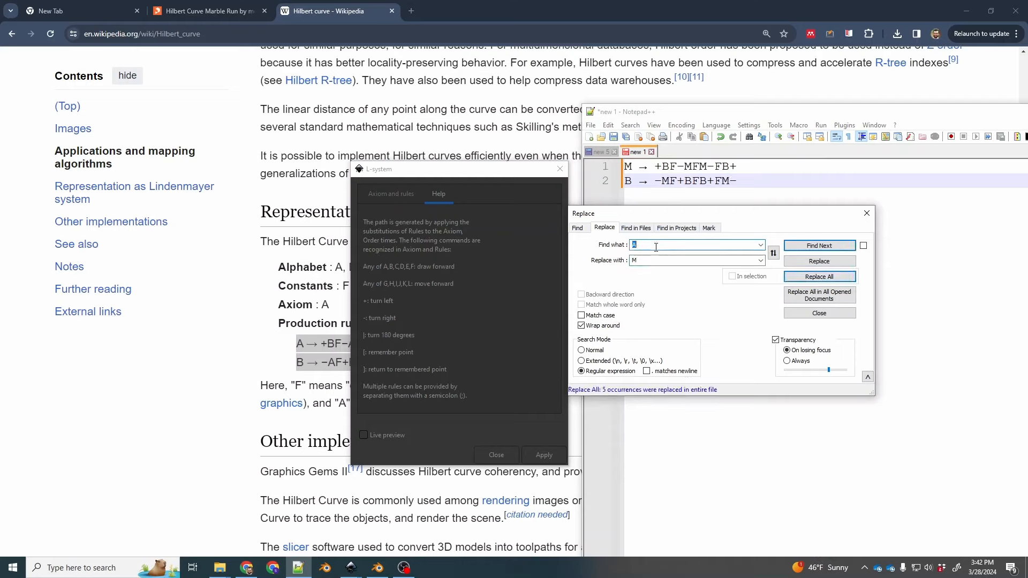
Step: Replace every B with N in the rules and close the Replace dialog
key(BackSpace)
text(B)
double_click(645, 261)
text(N)
click(819, 277)
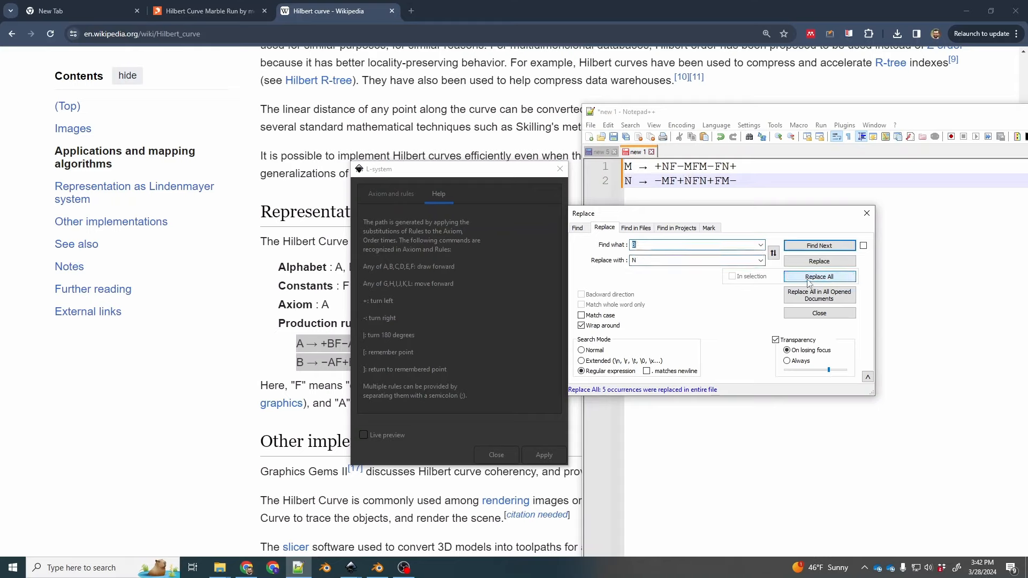
double_click(677, 245)
key(Escape)
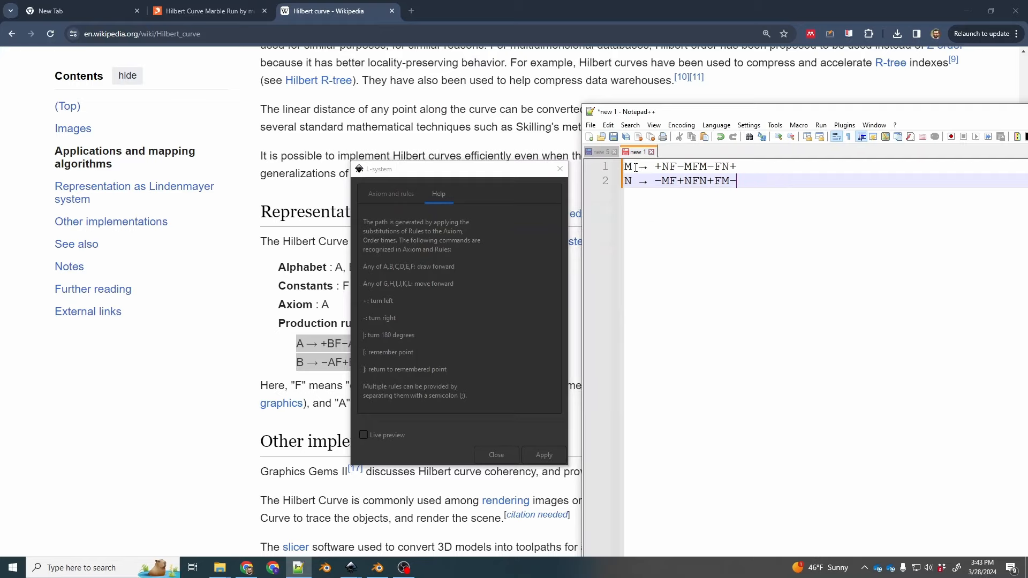
Step: Change both arrows to equals signs and join the two rules on one line, separated by a semicolon
drag(647, 167, 640, 182)
text(=)
text(=)
click(749, 169)
click(631, 181)
key(BackSpace)
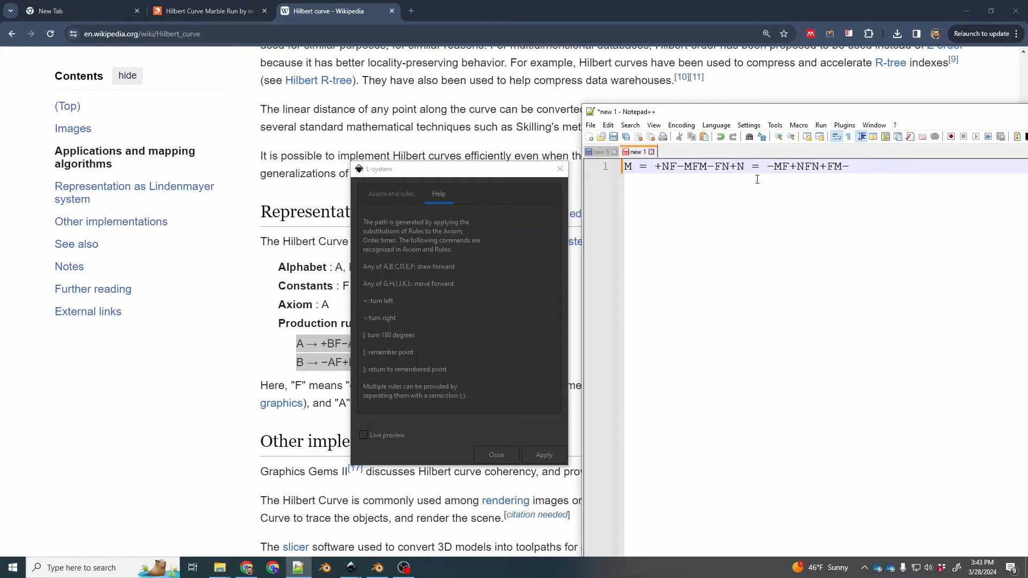
text(;)
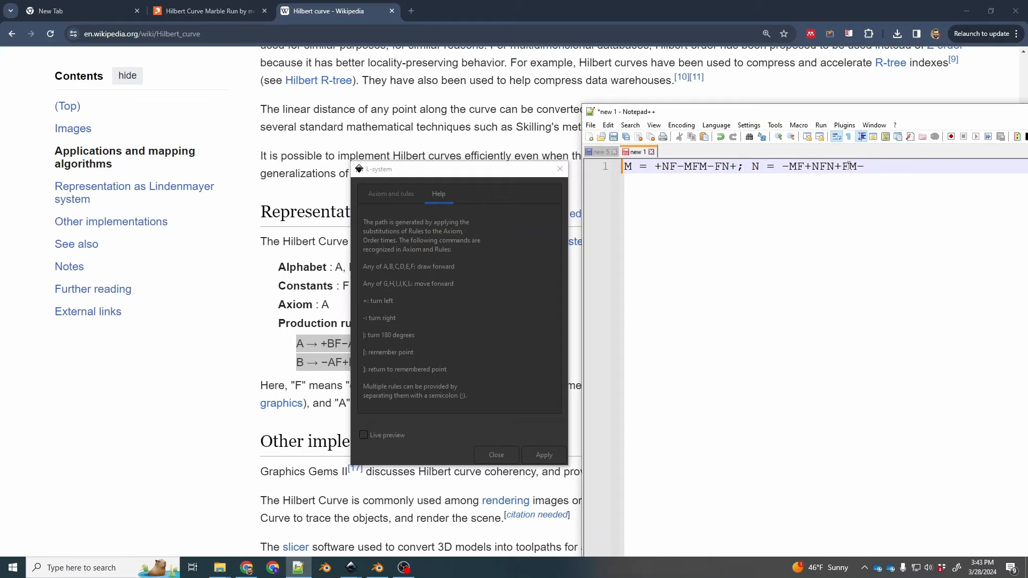
Step: Copy the combined rule line into the L-system rules and set the axiom to M
drag(876, 166, 630, 170)
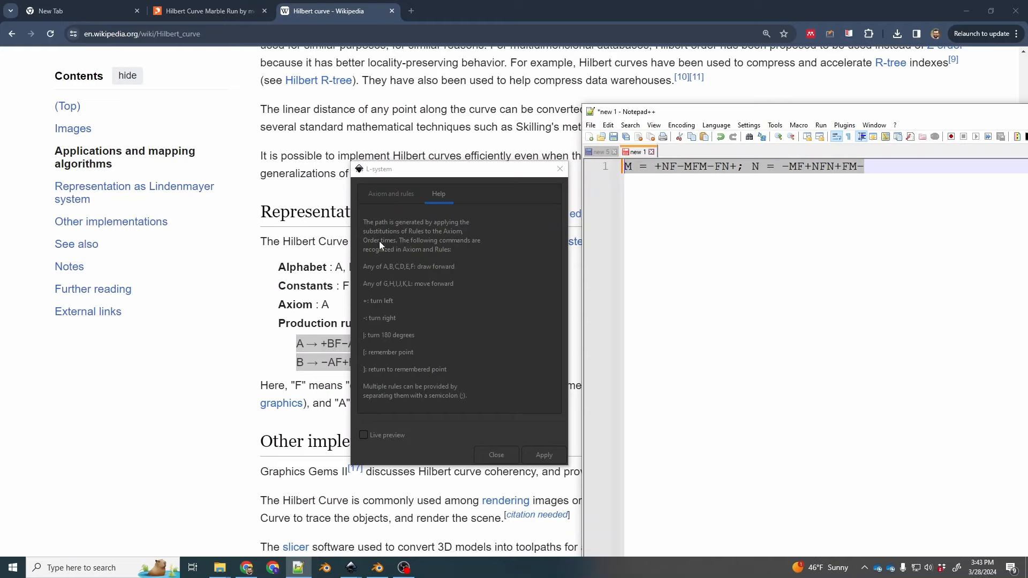
click(388, 194)
click(405, 232)
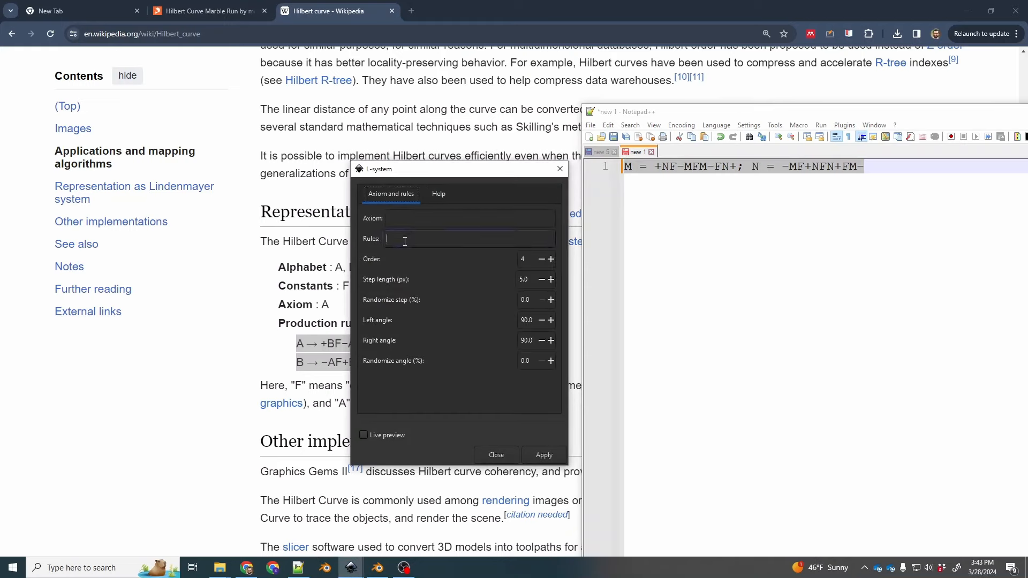
key(ctrl+v)
drag(425, 177, 535, 179)
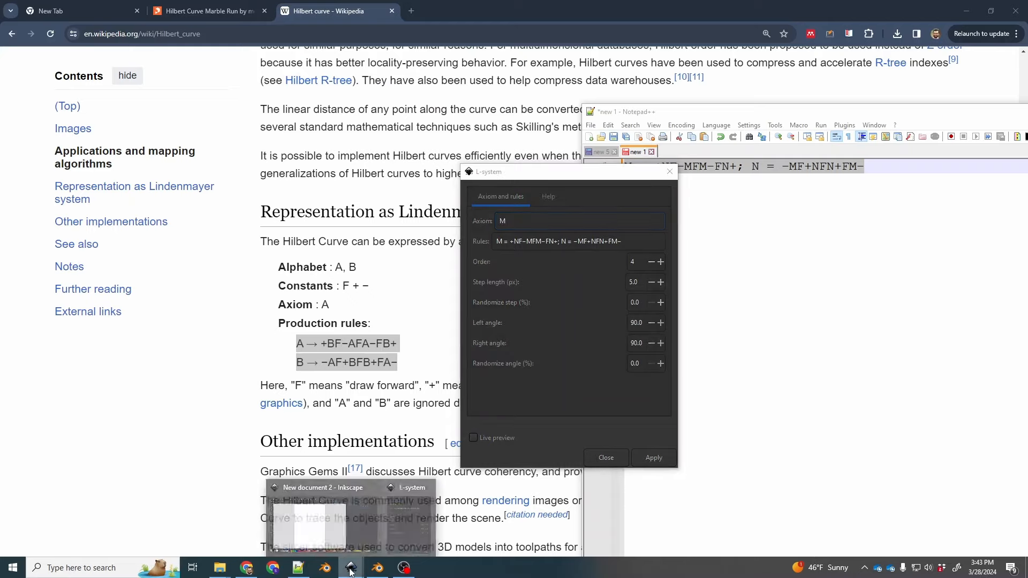
Step: Return to the Inkscape document, turn on live preview for the L-system, apply it, and close the dialog
click(414, 549)
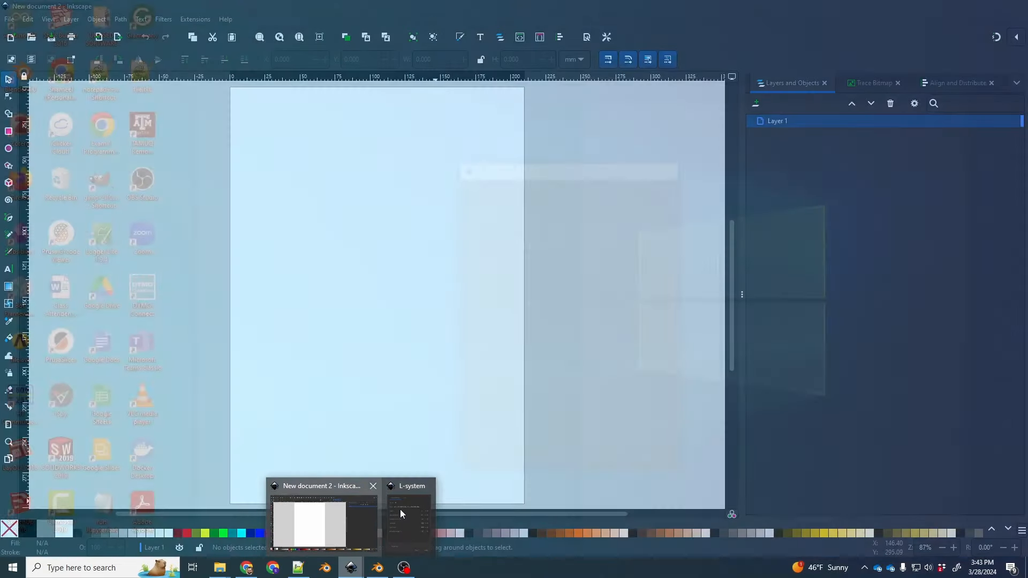
click(416, 519)
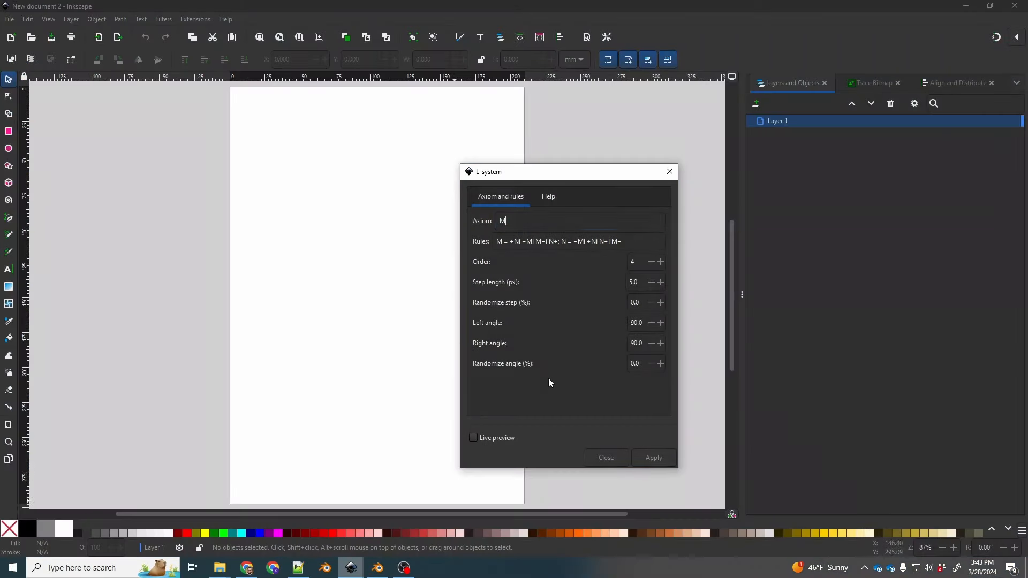
click(474, 437)
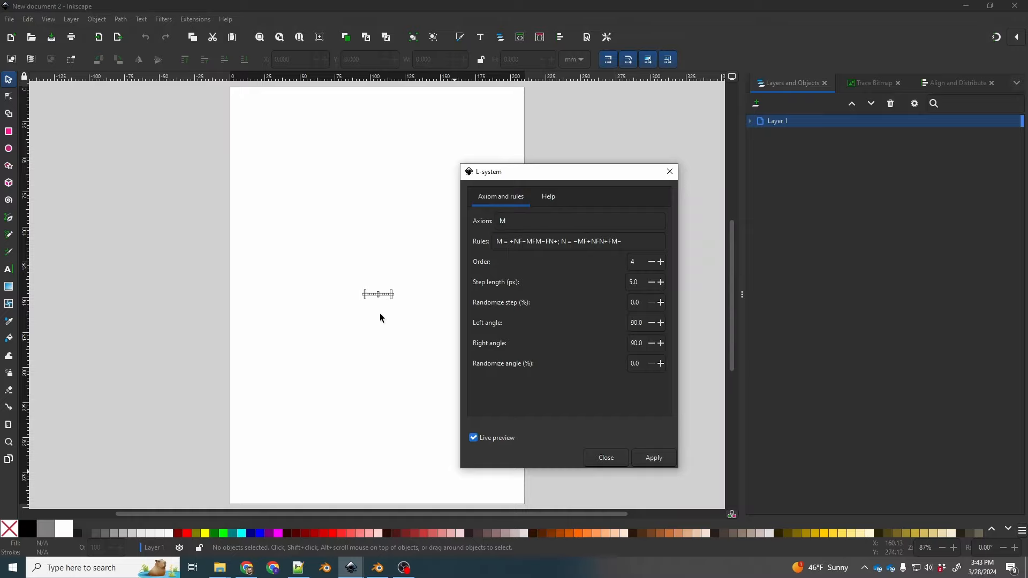
click(663, 459)
click(610, 459)
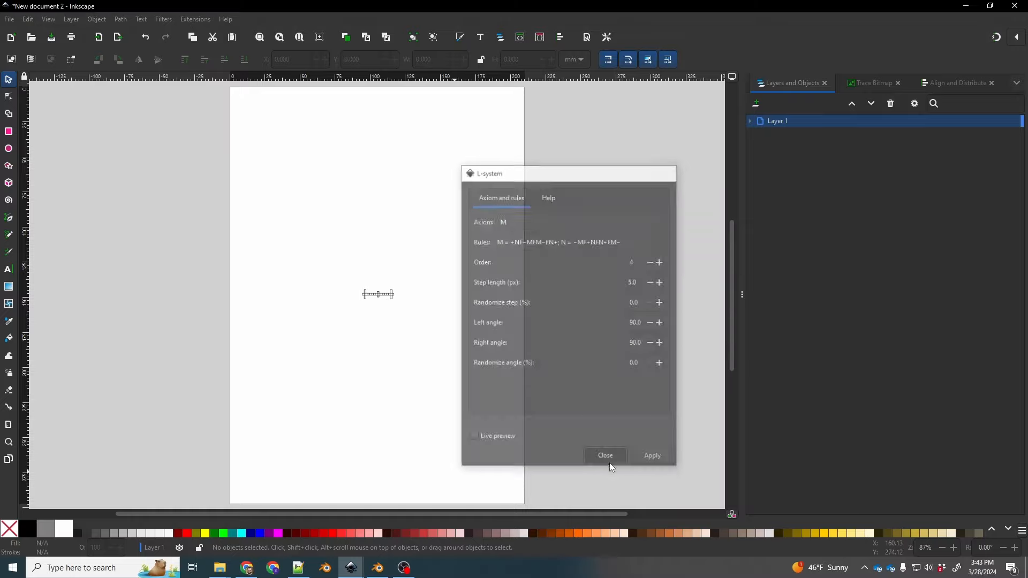
Step: Inspect the generated path up close and check the minus signs in the rule line in Notepad++
ctrl+scroll(375, 305, up, 5)
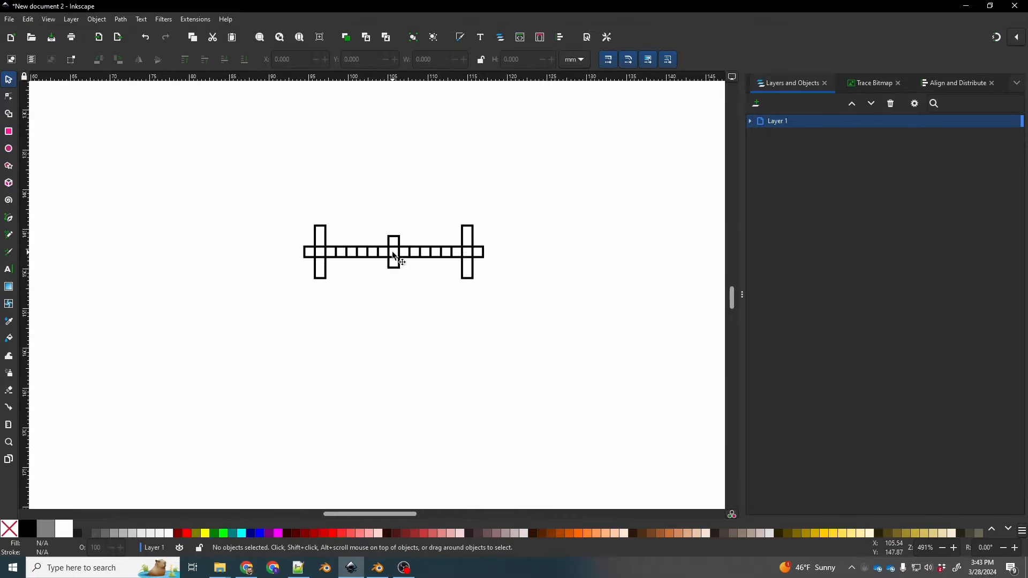
click(397, 254)
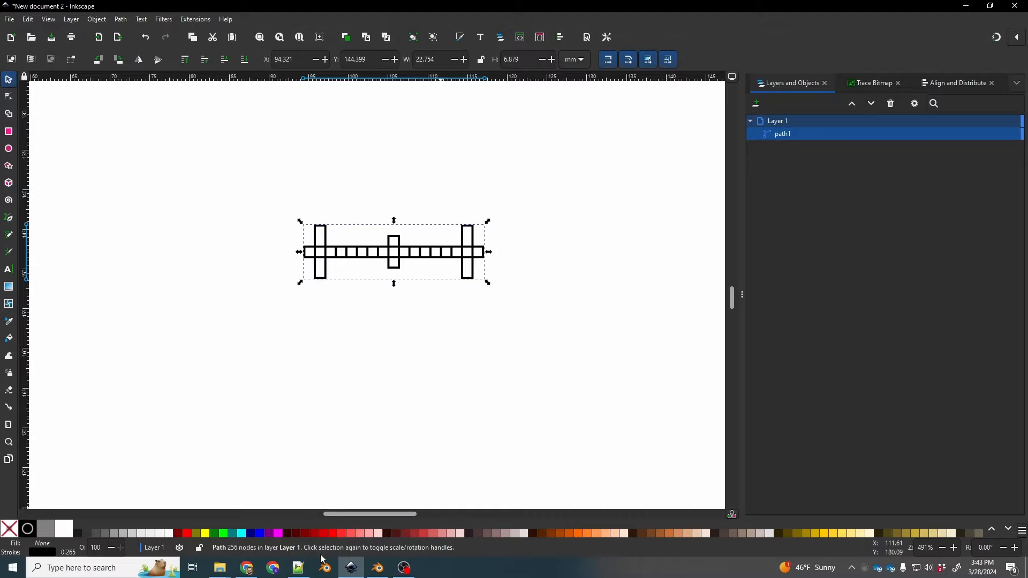
click(298, 568)
click(724, 168)
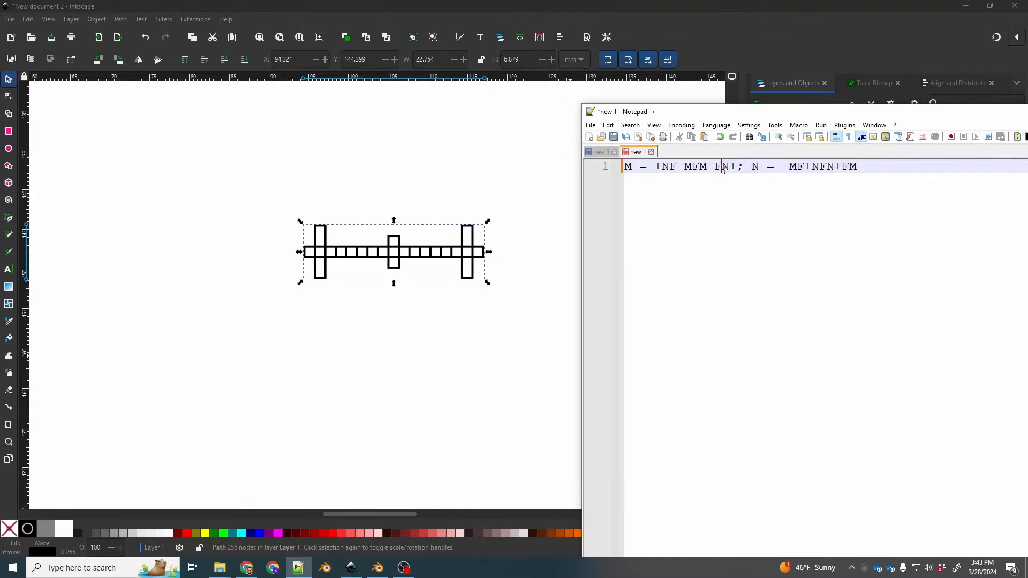
drag(710, 166, 717, 174)
Step: Reopen the L-system extension in Inkscape and add a plain hyphen after the rules to compare it with the pasted minus signs
click(196, 20)
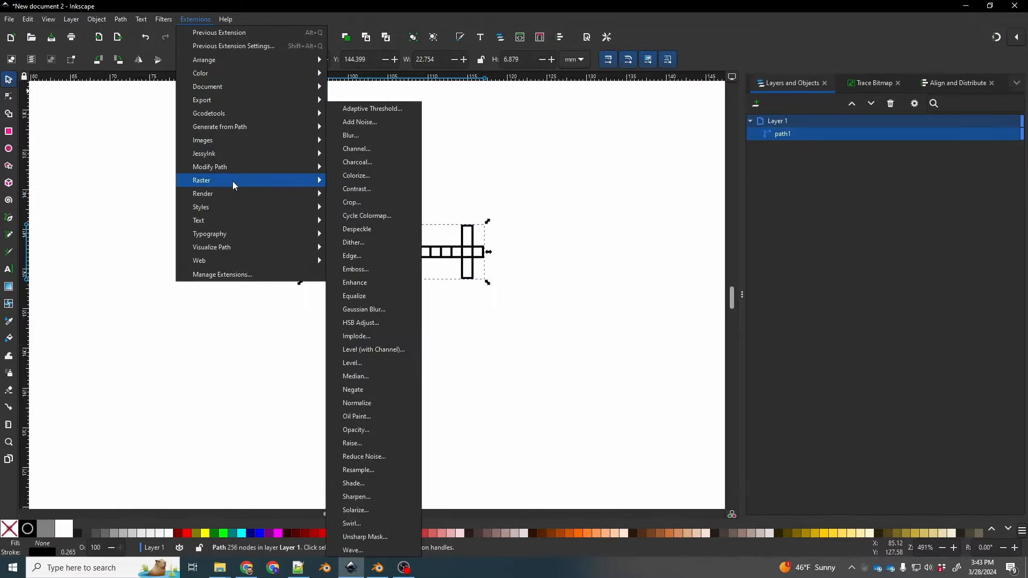
mouse_move(234, 193)
click(361, 289)
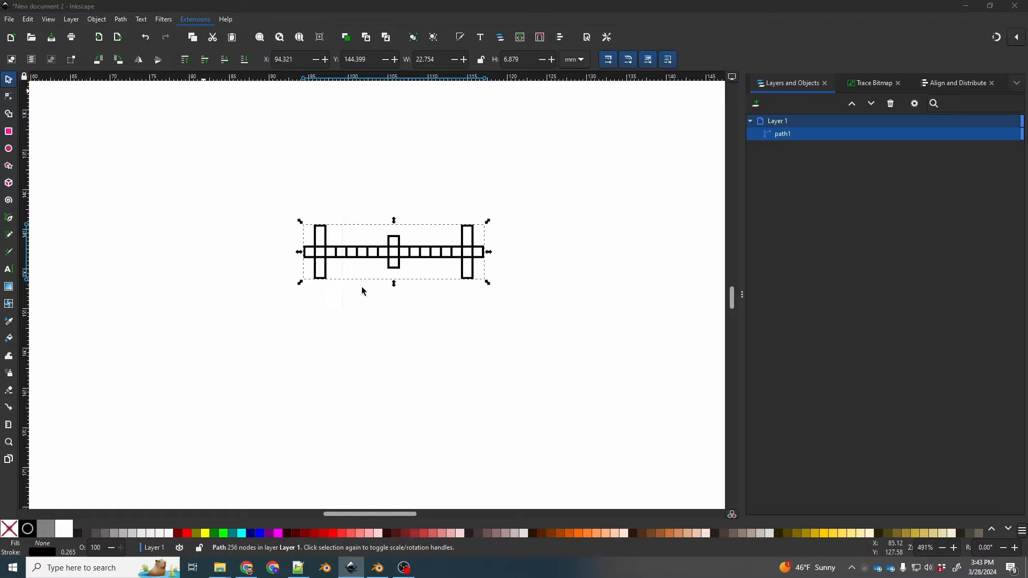
click(317, 202)
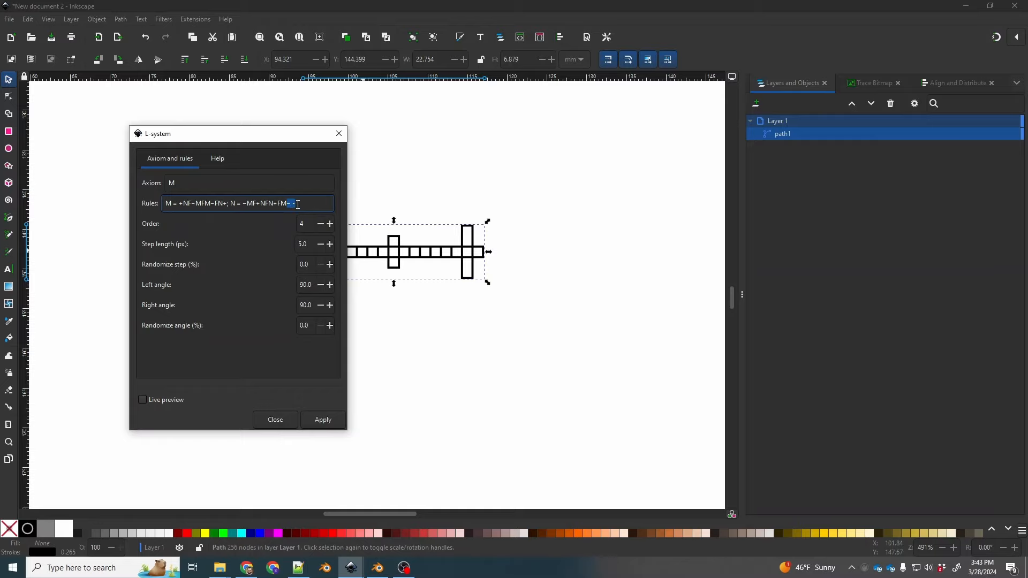
Step: In Notepad++, replace every long minus sign in the rule line with a plain hyphen and close the Replace dialog
click(296, 571)
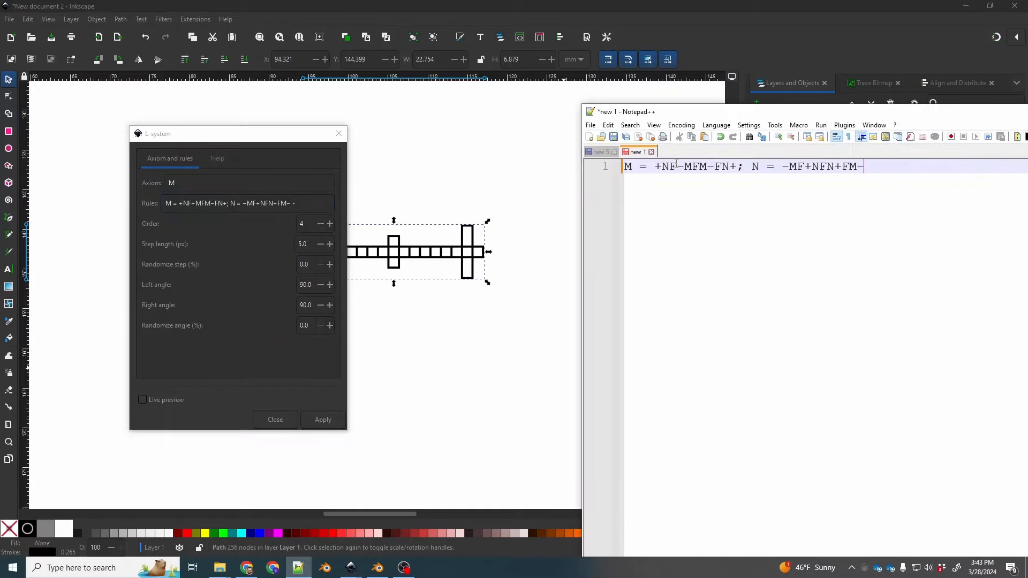
click(630, 125)
click(649, 231)
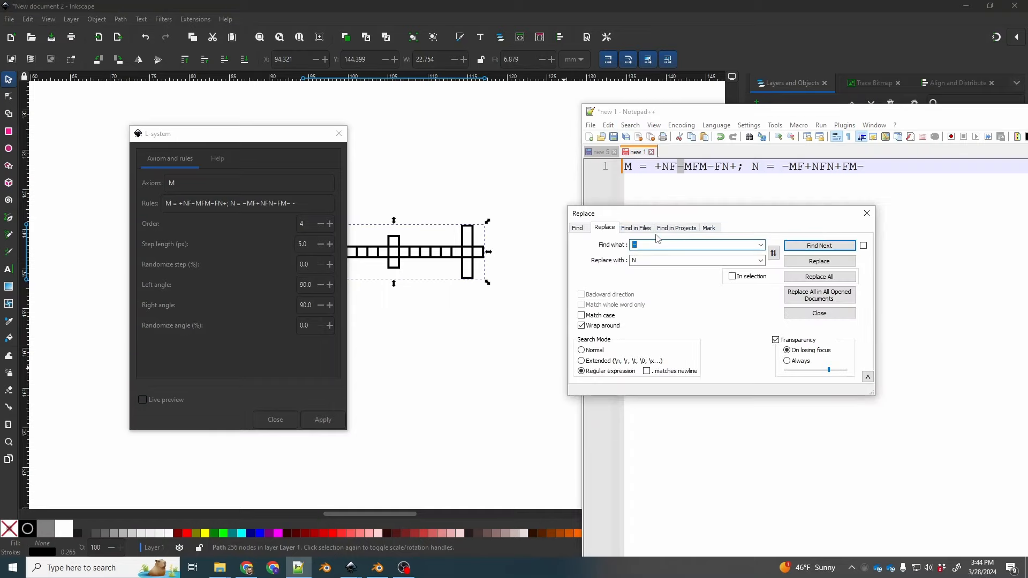
double_click(648, 261)
text(-)
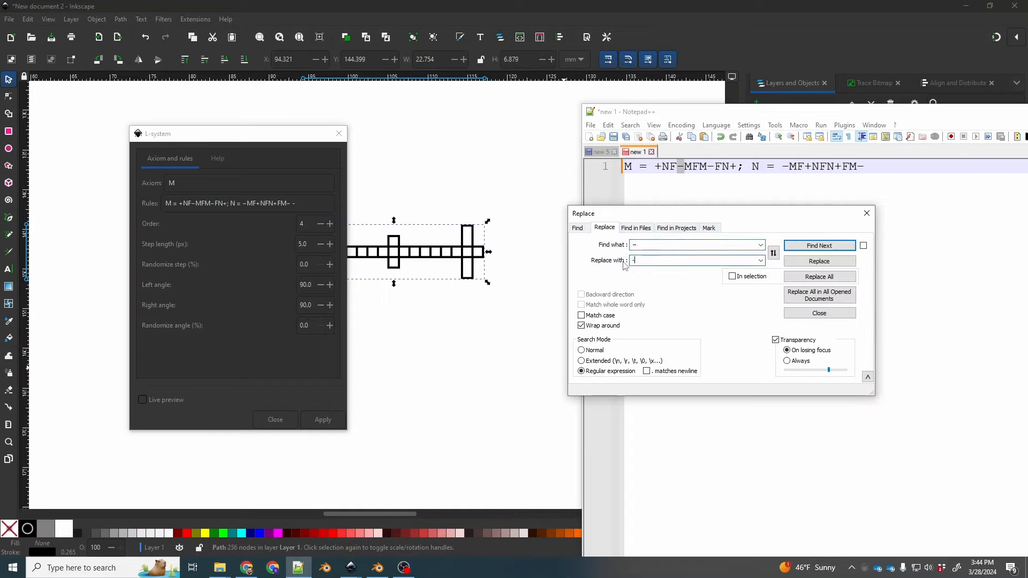
click(820, 276)
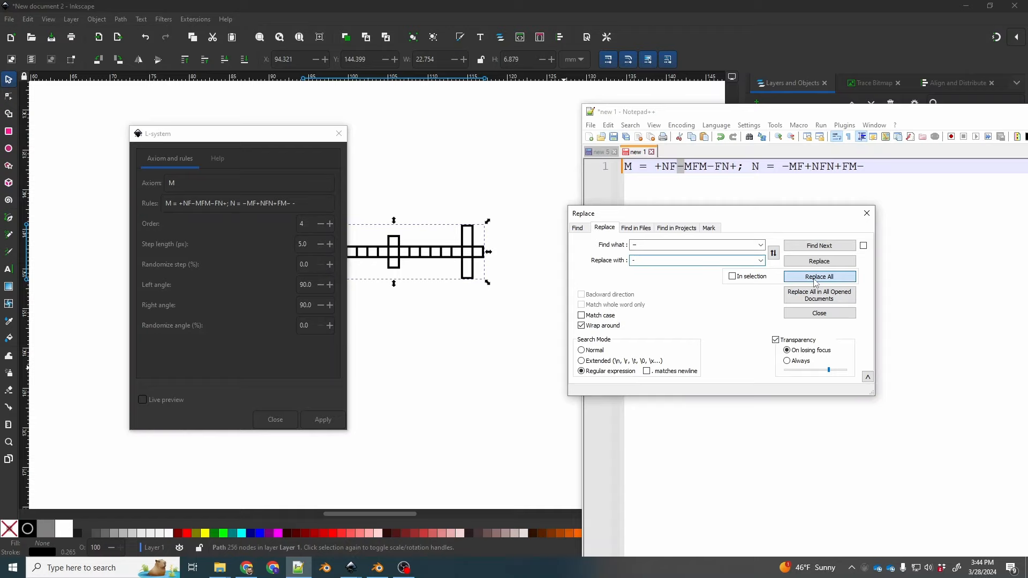
click(867, 213)
Step: Copy the corrected line "M = +NF-MFM-FN+; N = -MF+NFN+FM-" over the existing L-system rules and move the dialog clear of the drawing
drag(864, 168, 588, 160)
key(ctrl+c)
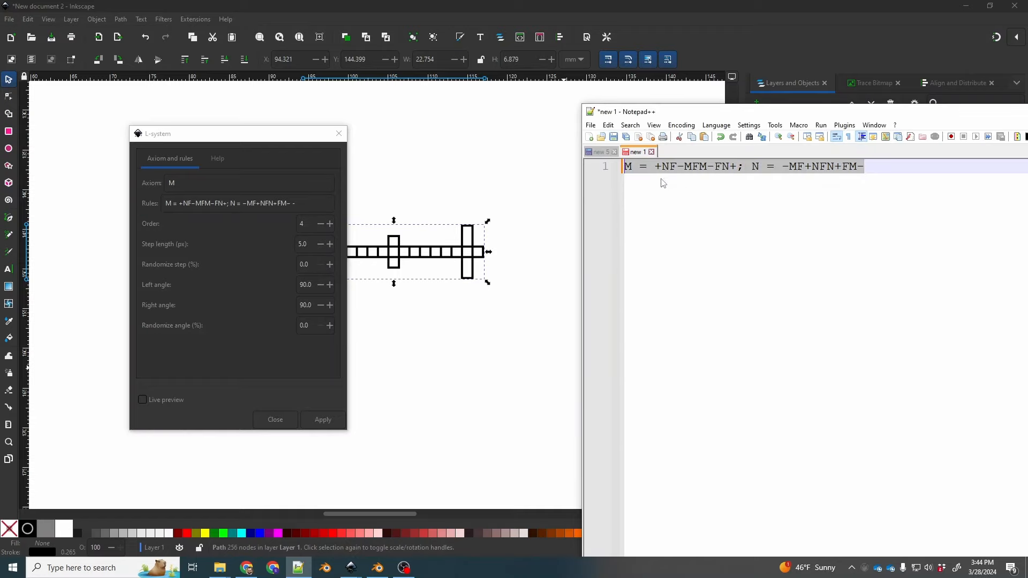
click(314, 204)
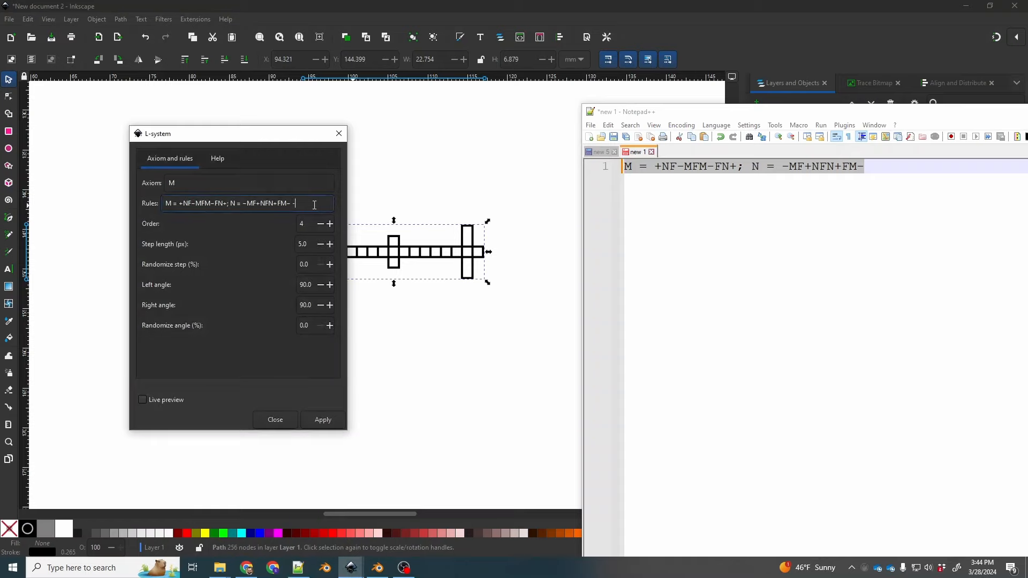
drag(315, 204, 219, 202)
key(ctrl+a)
key(ctrl+v)
drag(279, 162, 769, 189)
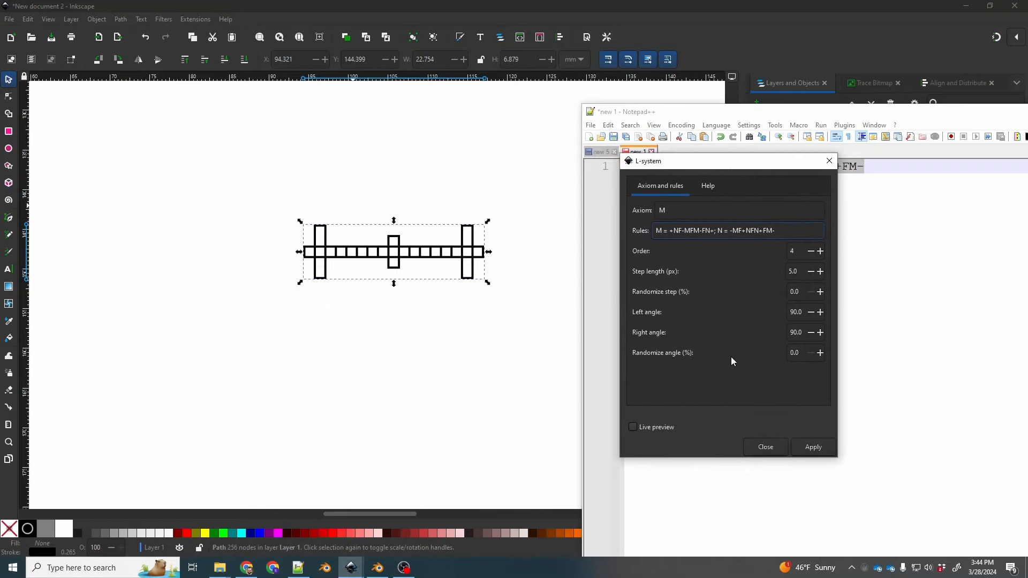
Step: Turn on live preview for the corrected L-system, apply it, and close the dialog
click(633, 427)
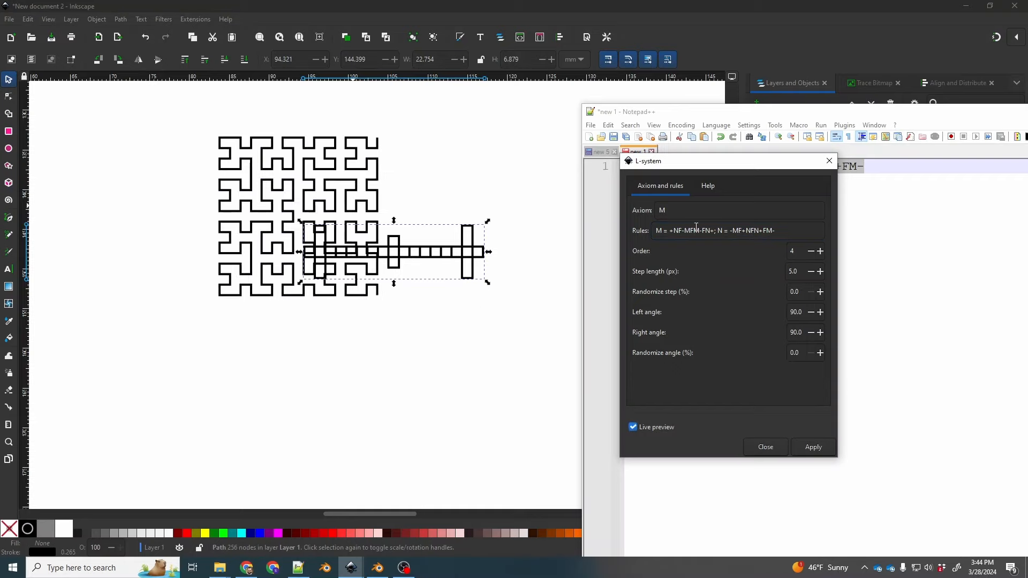
click(821, 252)
click(804, 452)
click(755, 447)
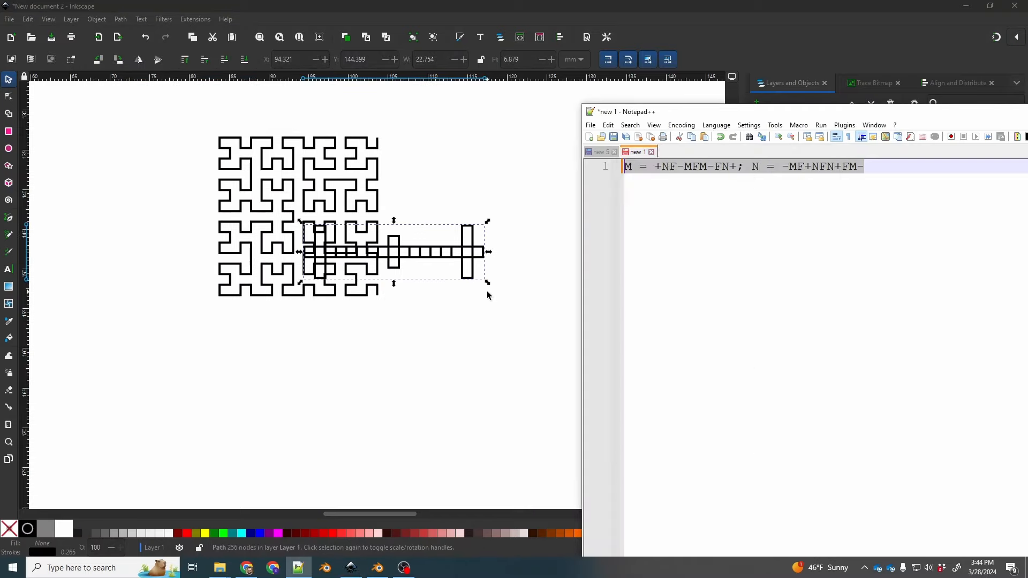
Step: Move the old faulty ladder-shaped path off the Hilbert curve and delete it
click(466, 284)
drag(466, 284, 503, 331)
key(Delete)
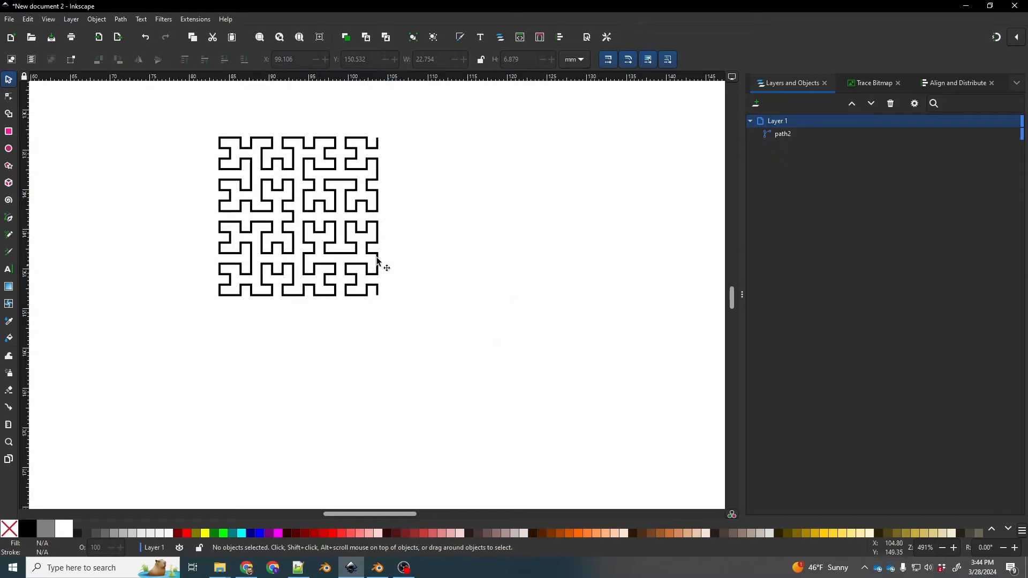
Step: Select the Hilbert curve and resize the page to the selection
click(337, 251)
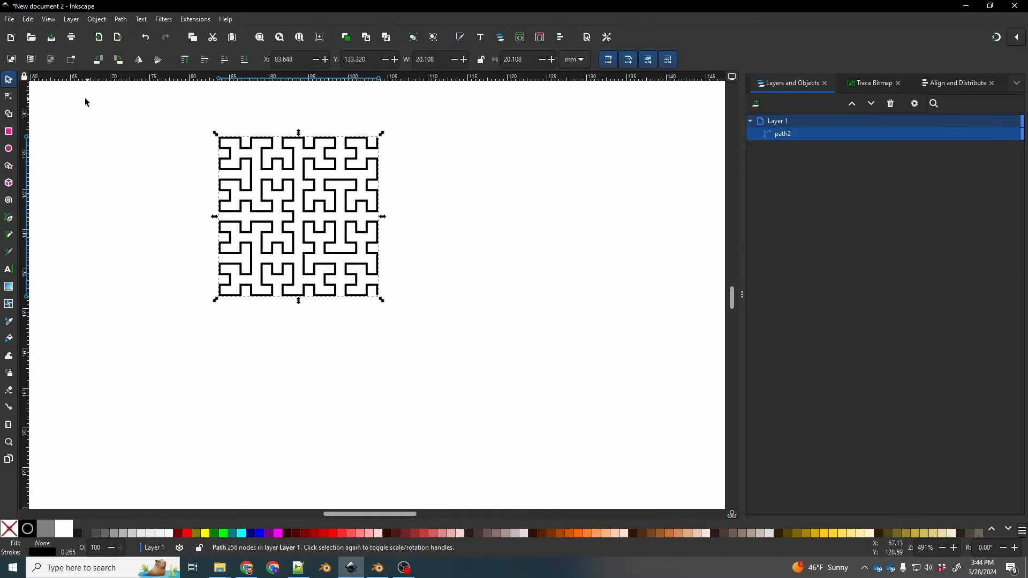
click(28, 20)
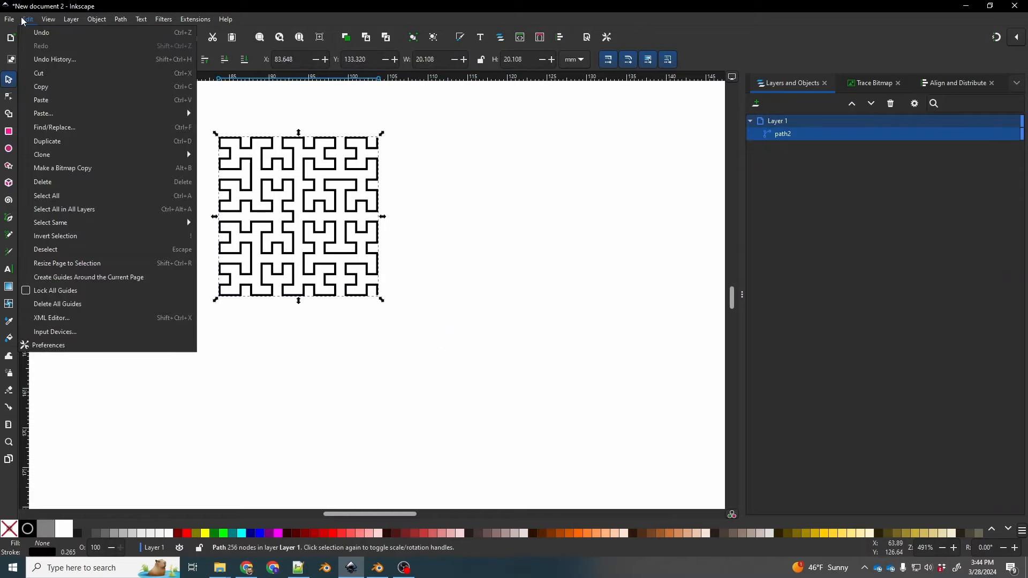
click(70, 265)
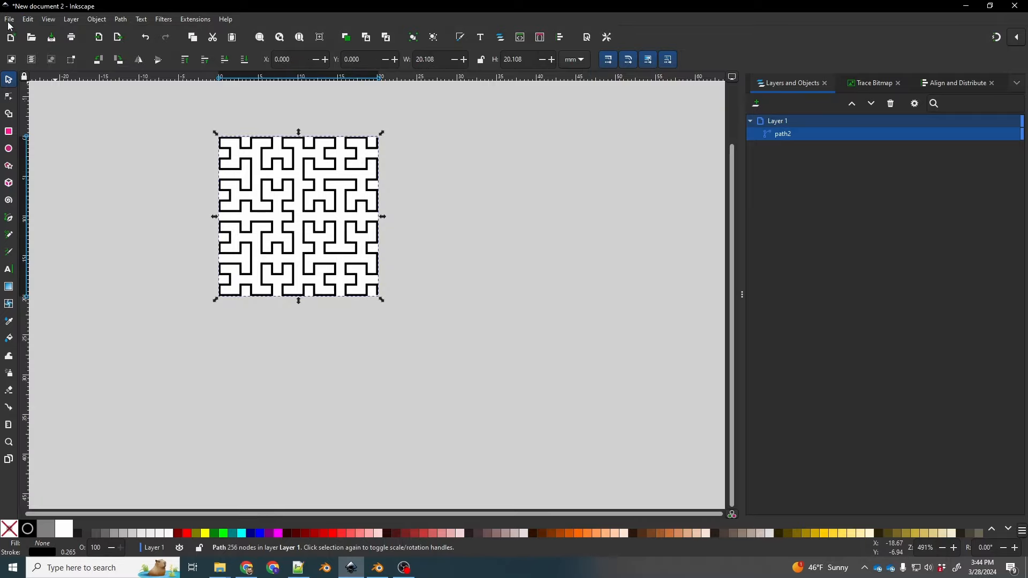
Step: Save the drawing as an Inkscape SVG named hilbert in the Blender project folder under Documents
click(9, 21)
click(39, 114)
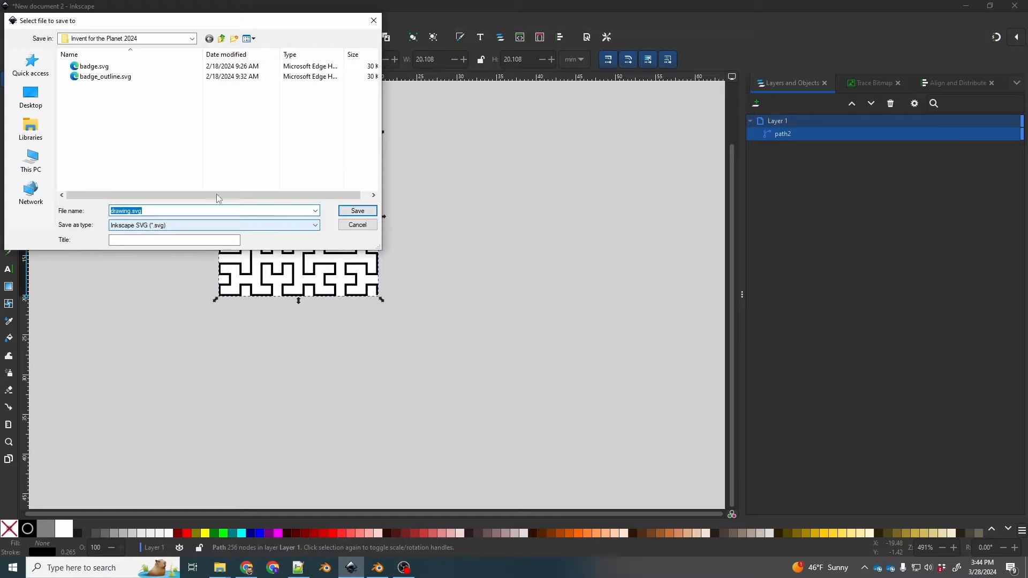
click(34, 130)
double_click(214, 63)
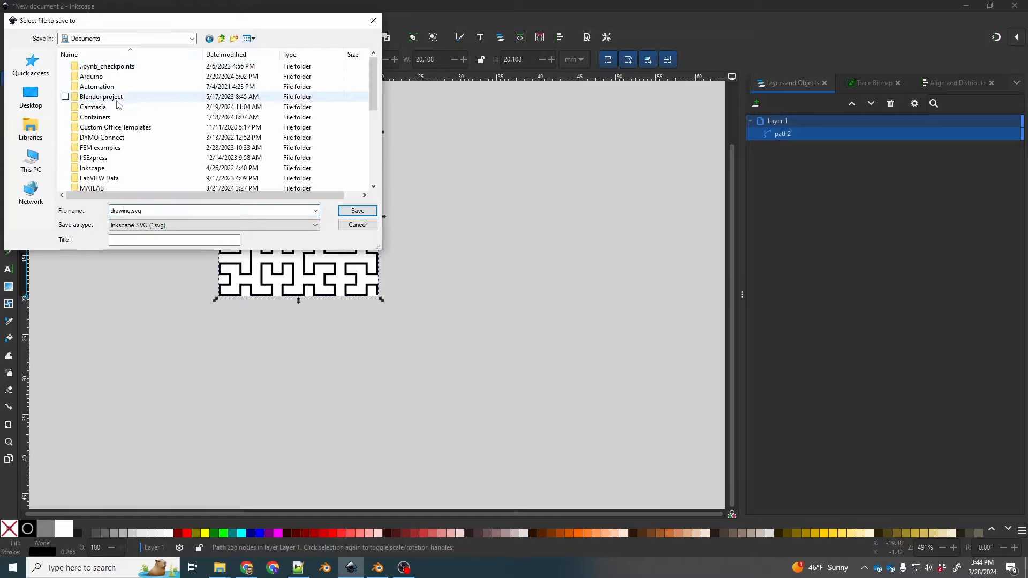
double_click(118, 99)
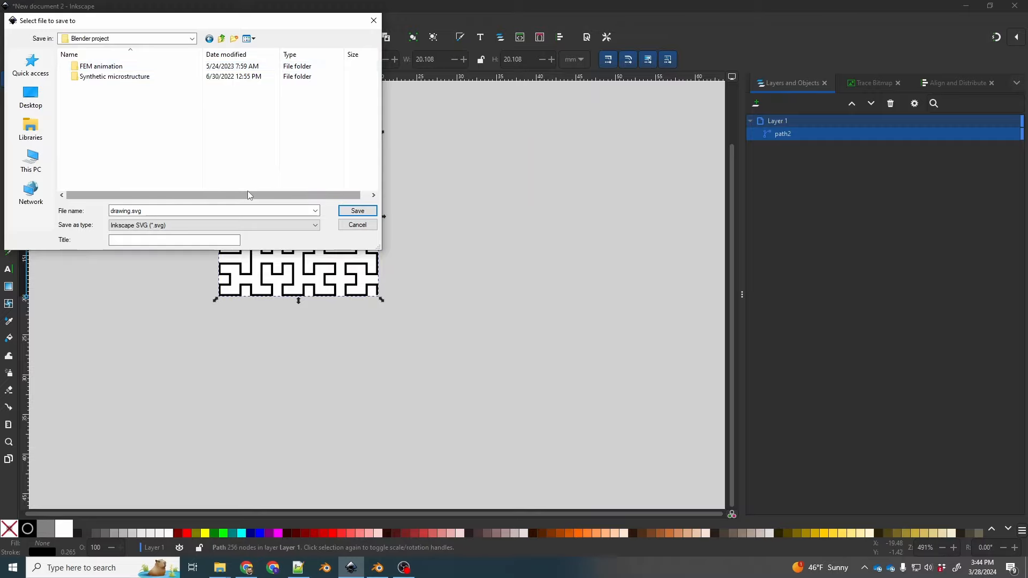
double_click(248, 210)
text(hi)
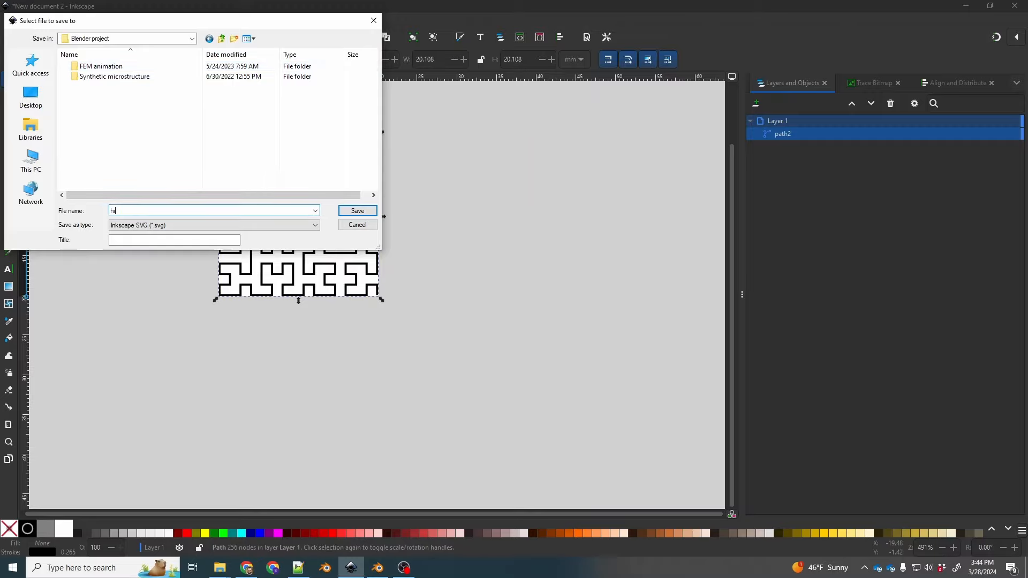
text(lbert)
click(358, 210)
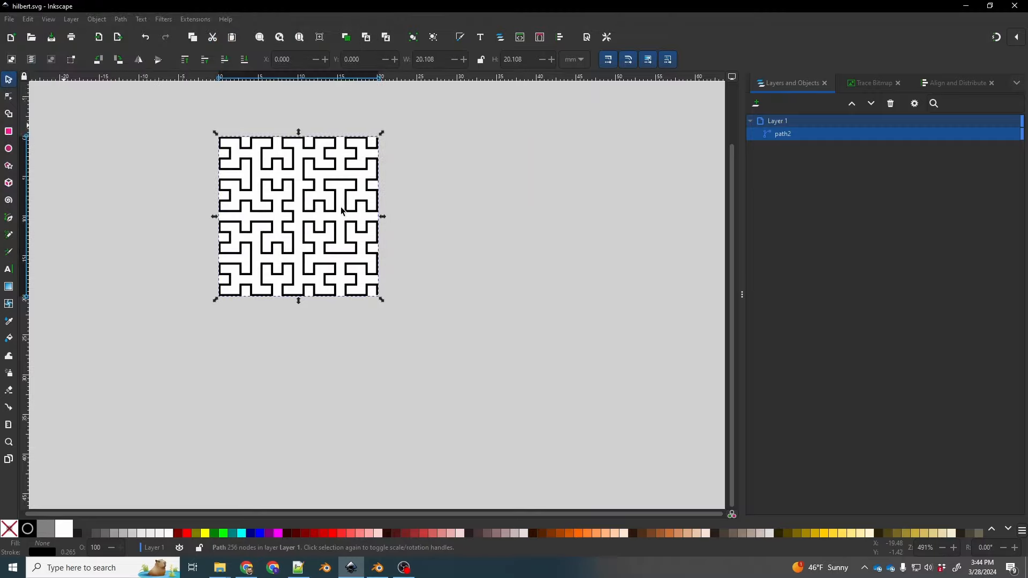
Step: Switch to Blender and import hilbert.svg from the Blender project folder as Scalable Vector Graphics
click(380, 570)
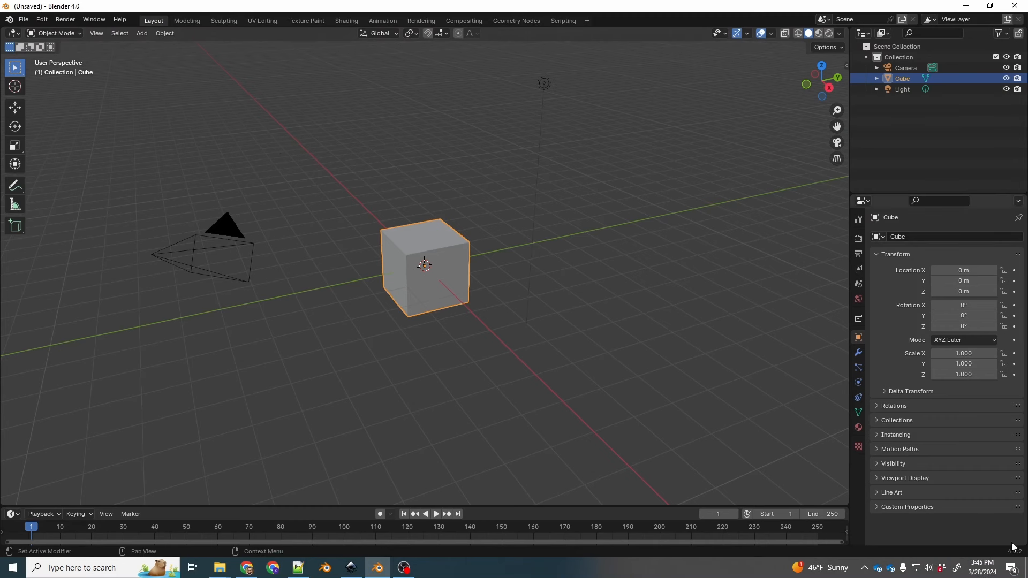
click(24, 20)
mouse_move(68, 173)
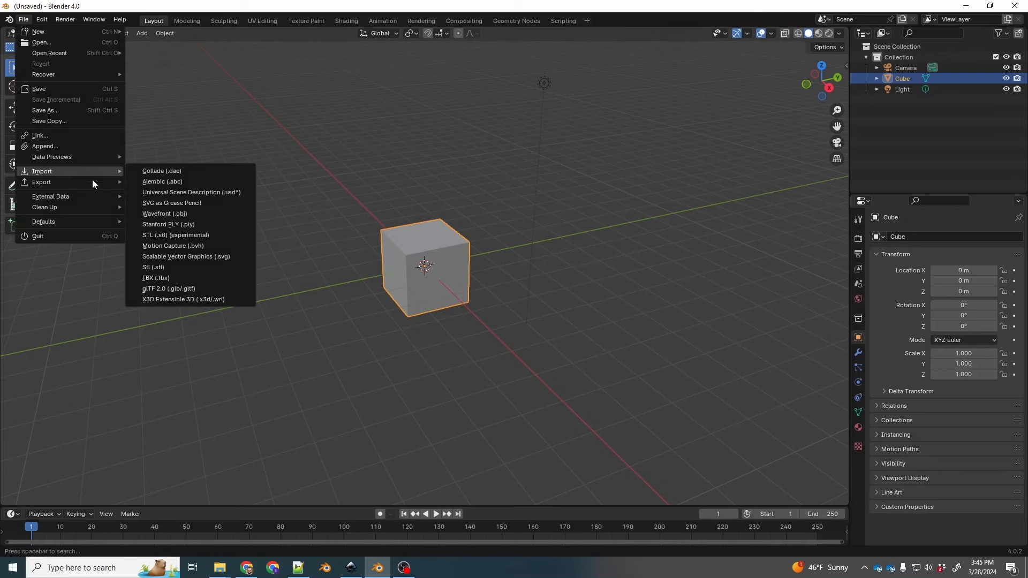
click(194, 256)
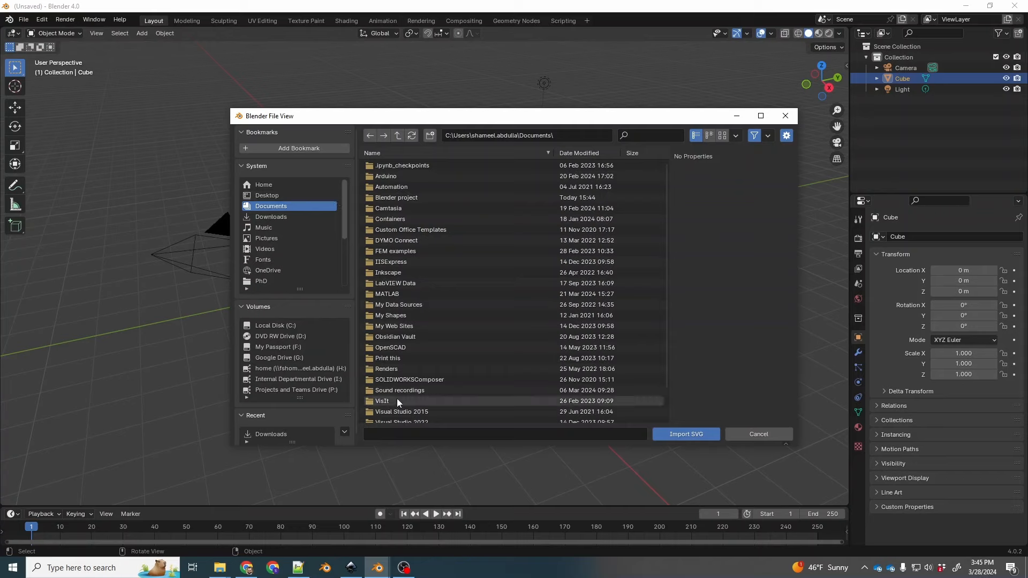
scroll(397, 399, down, 2)
scroll(398, 392, up, 2)
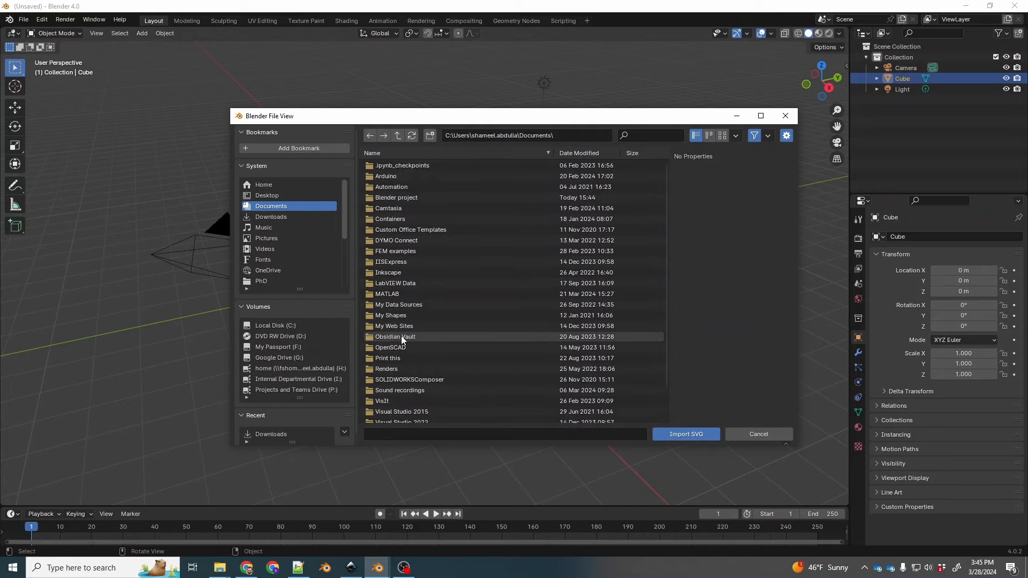
double_click(398, 196)
click(391, 188)
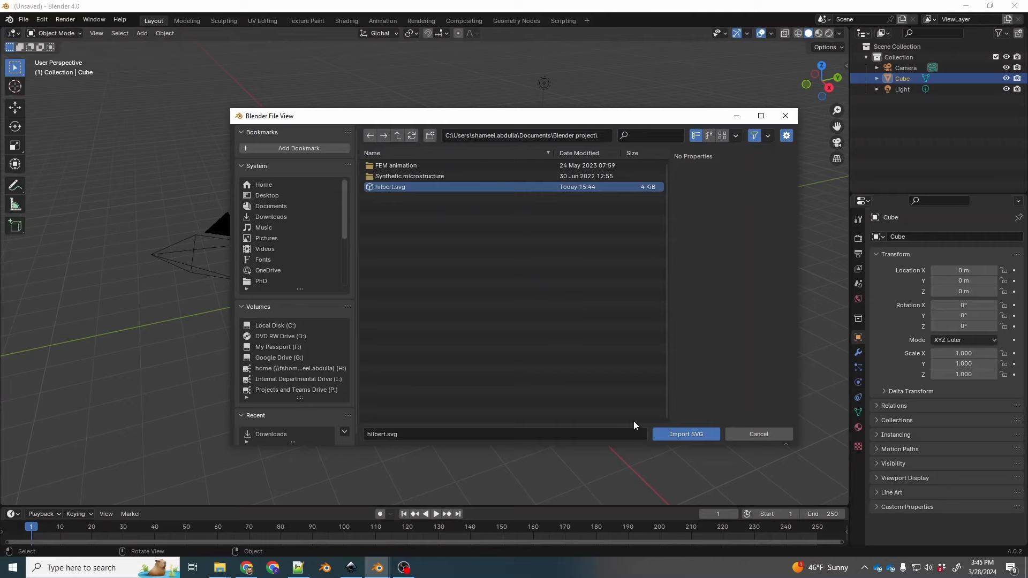
click(685, 434)
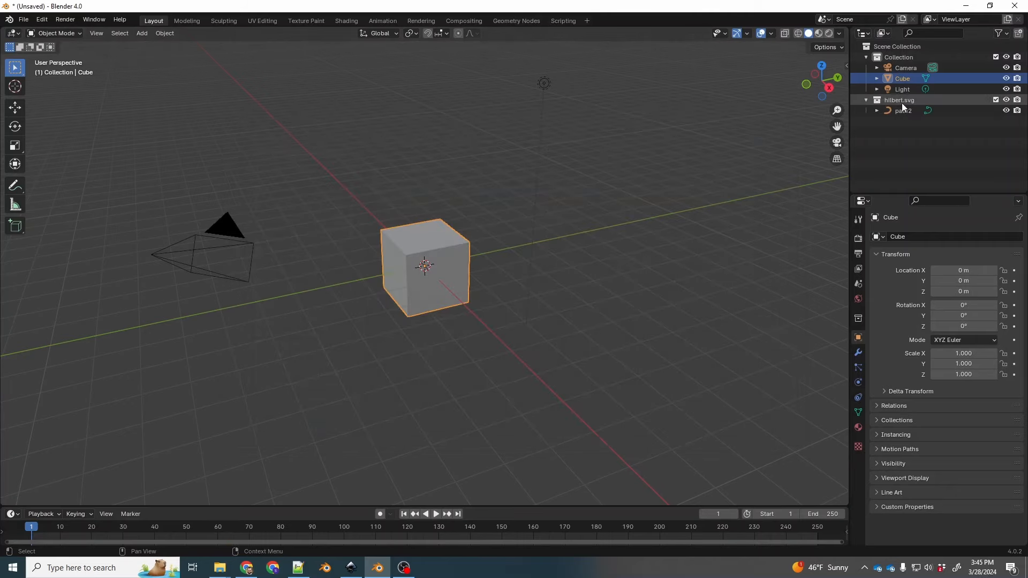
Step: Delete the default cube and scale the imported Hilbert curve path uniformly up to about 255
key(Delete)
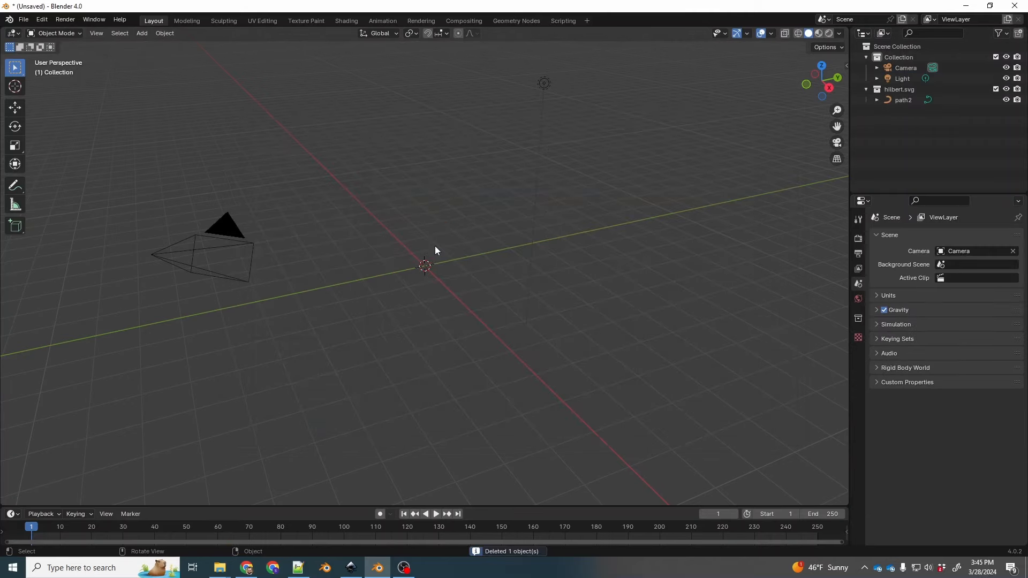
click(903, 100)
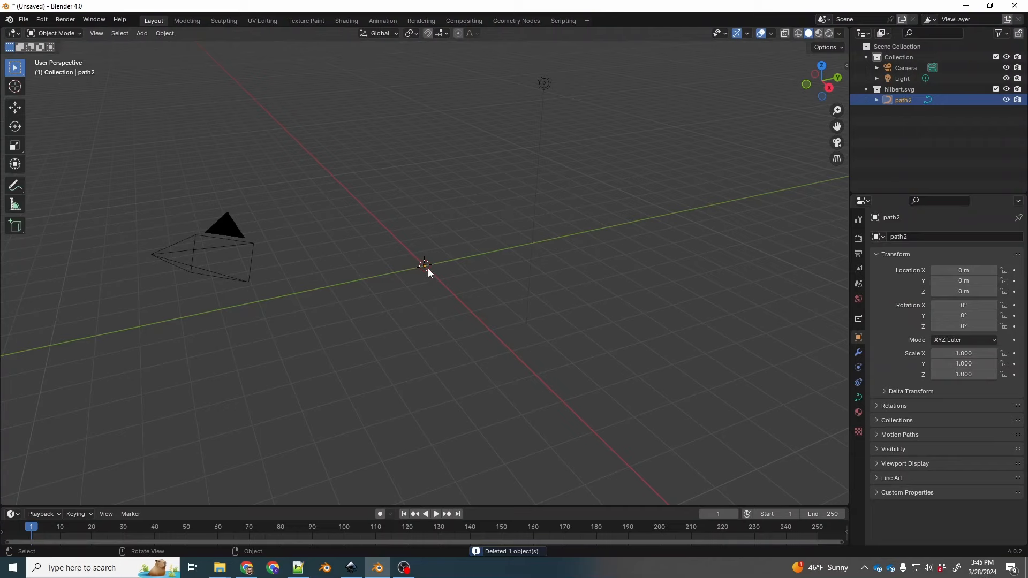
key(s)
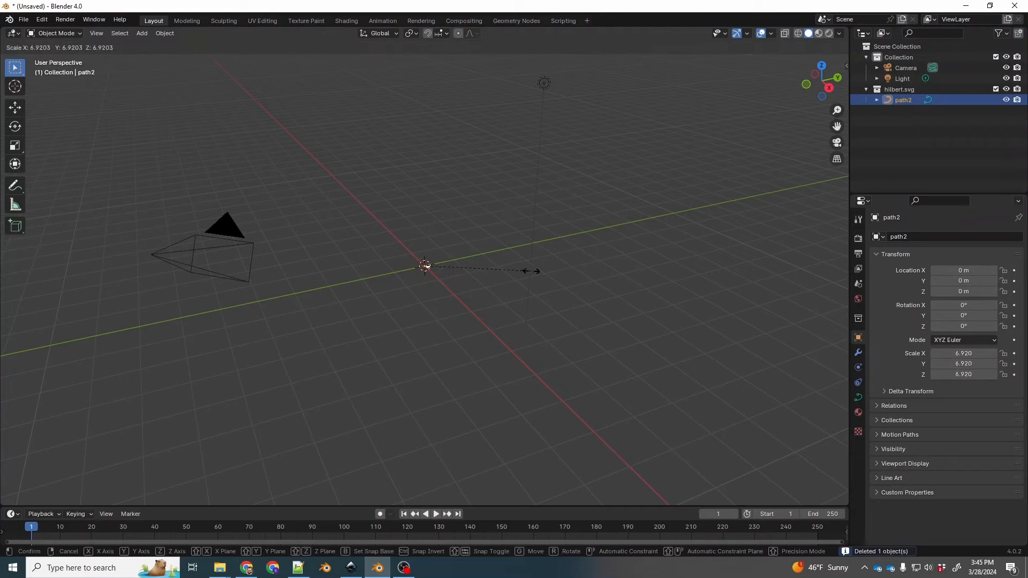
click(734, 279)
key(s)
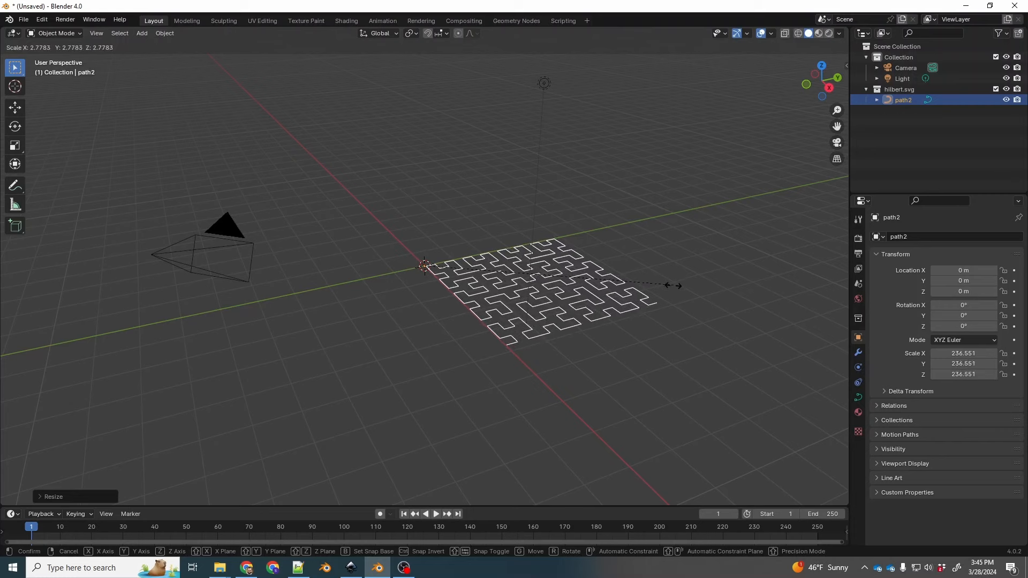
click(665, 290)
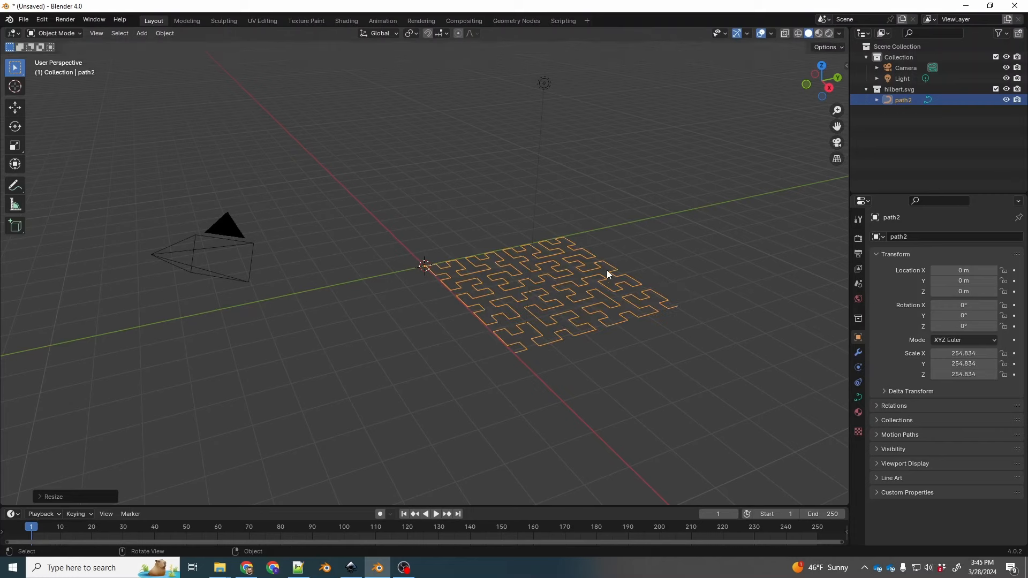
Step: Show the transform sidebar and apply the Hilbert curve's scale so it becomes the object's base size
key(n)
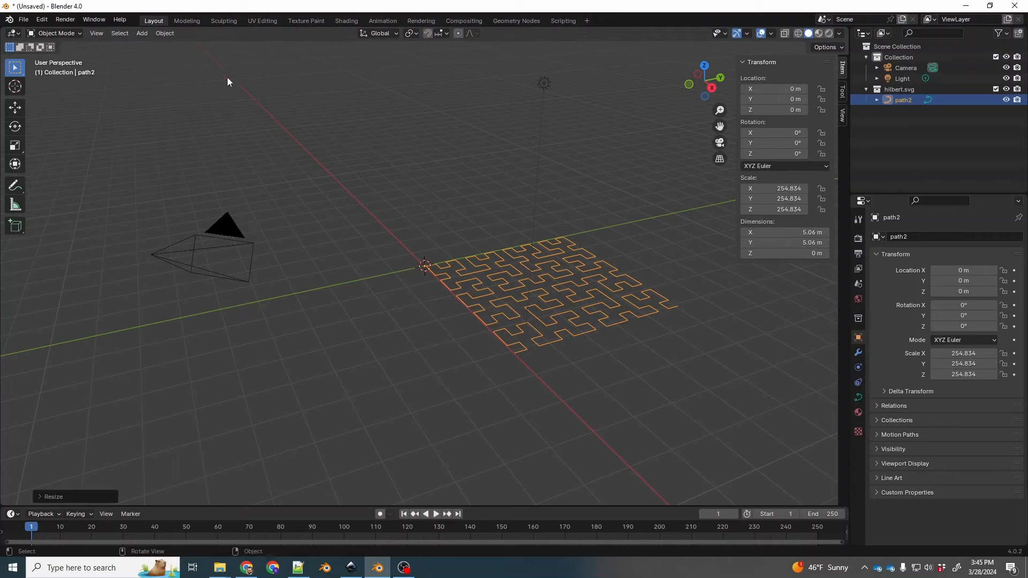
click(166, 32)
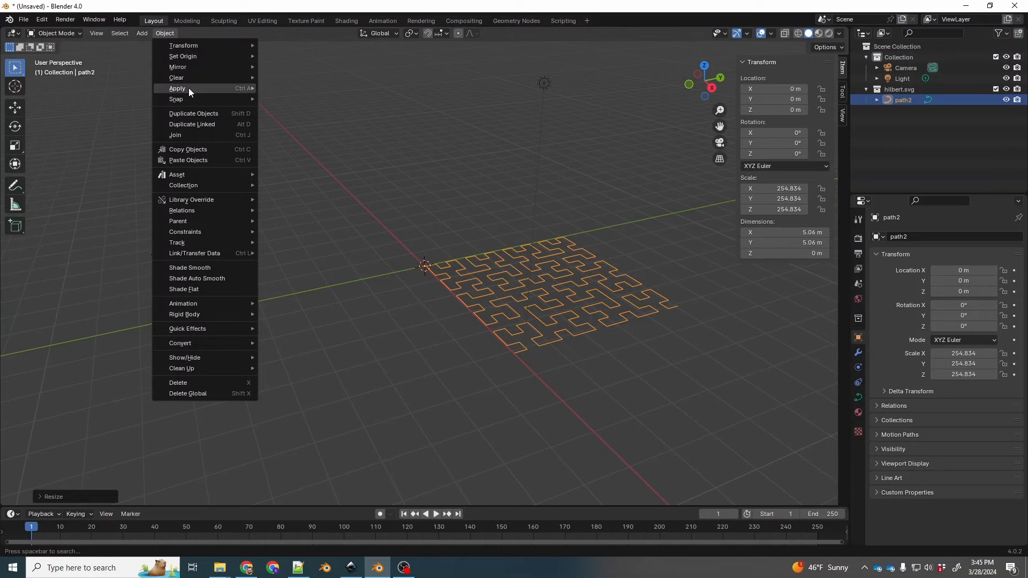
mouse_move(189, 88)
click(278, 109)
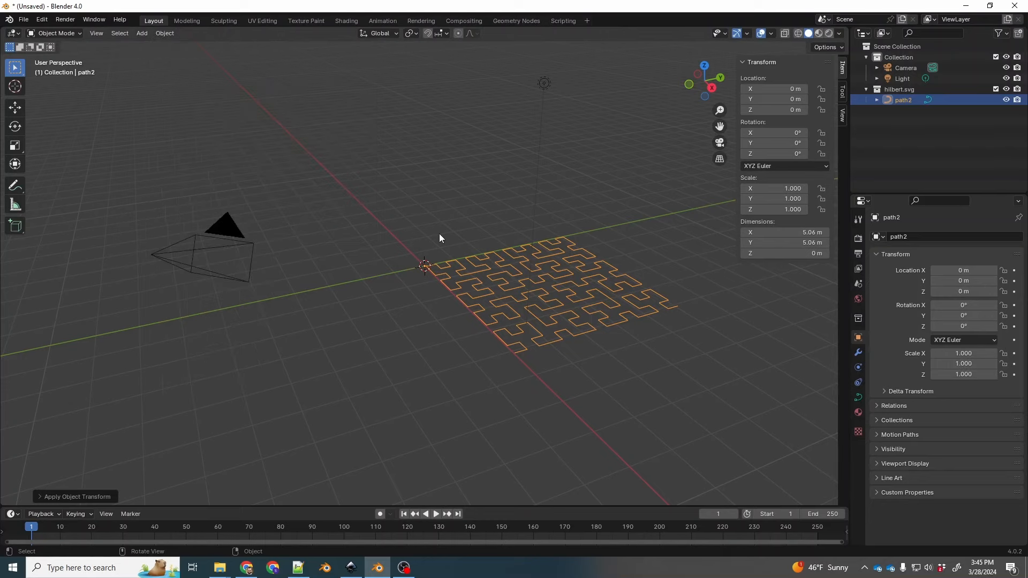
middle_drag(439, 238, 488, 283)
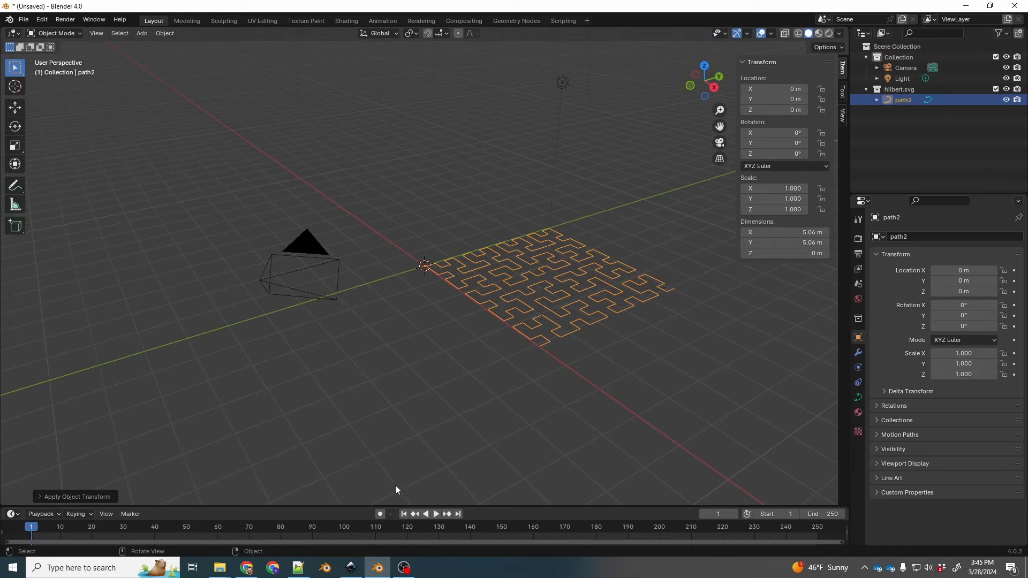
Step: Switch to the browser to look at the Hilbert Curve Marble Run on Printables as reference, and return to Blender
click(246, 567)
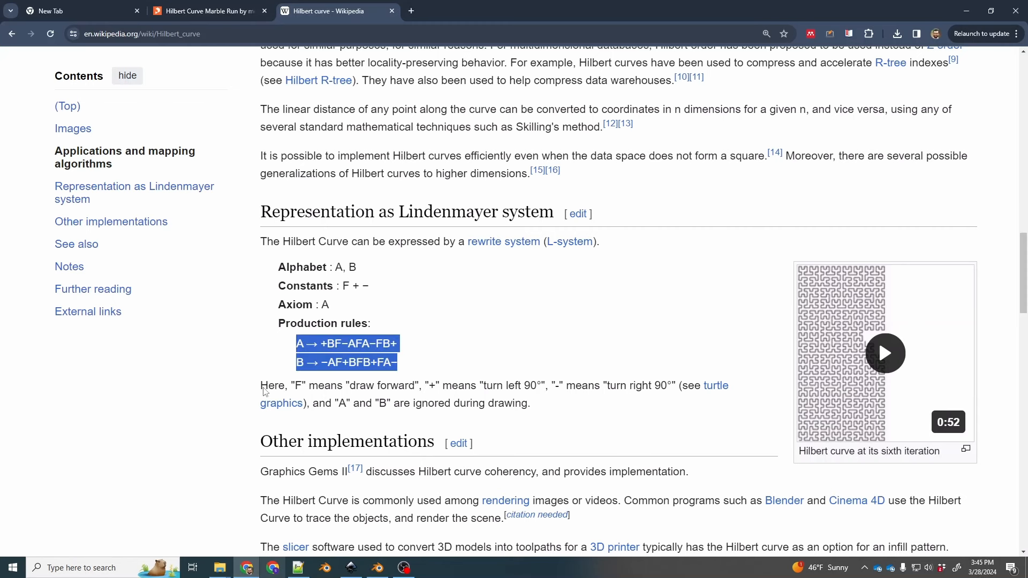
click(196, 18)
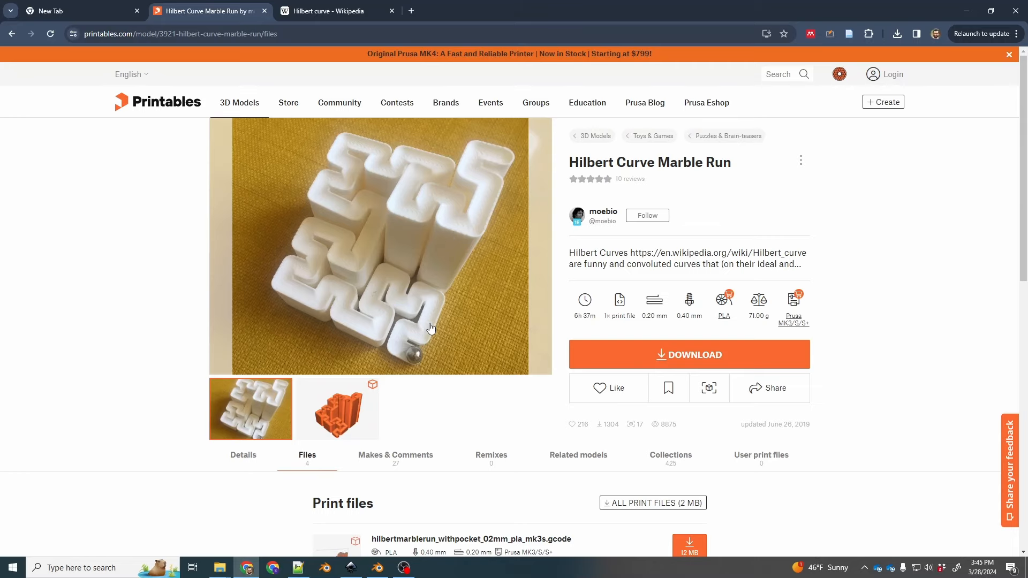
click(966, 10)
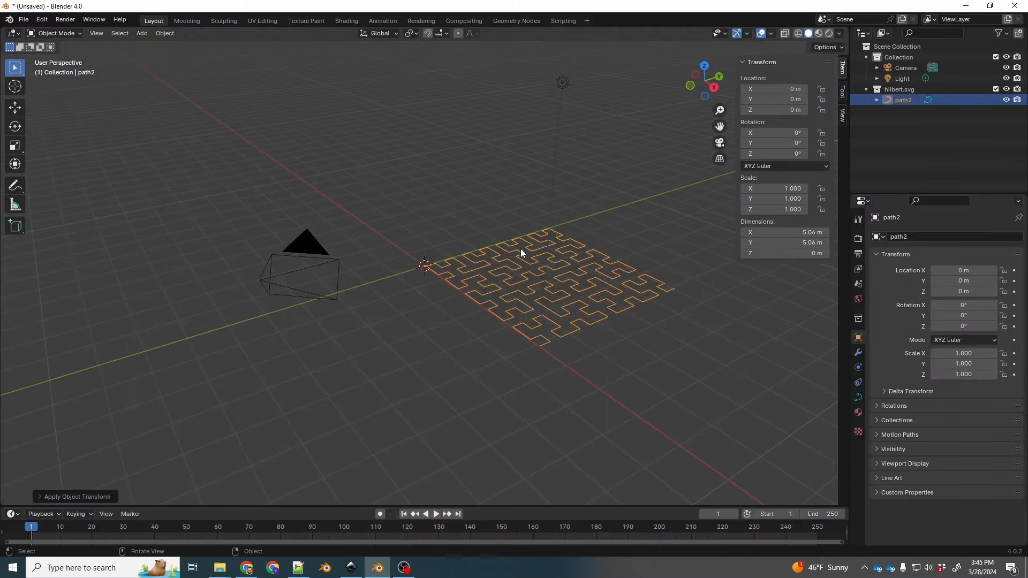
Step: Add a Subdivision Surface modifier to the Hilbert curve and set its viewport levels to 3
scroll(640, 270, up, 2)
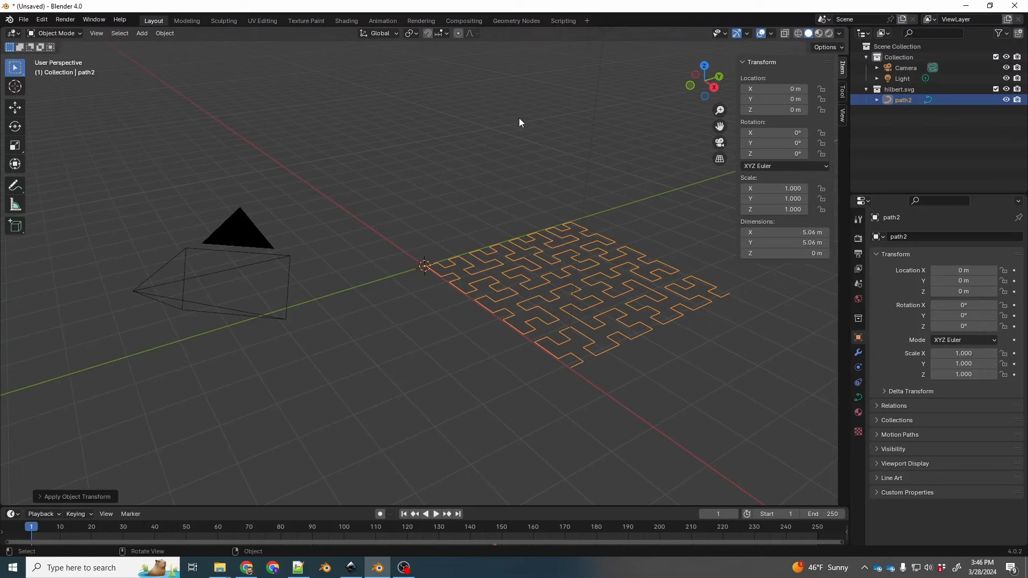
middle_drag(470, 255, 448, 345)
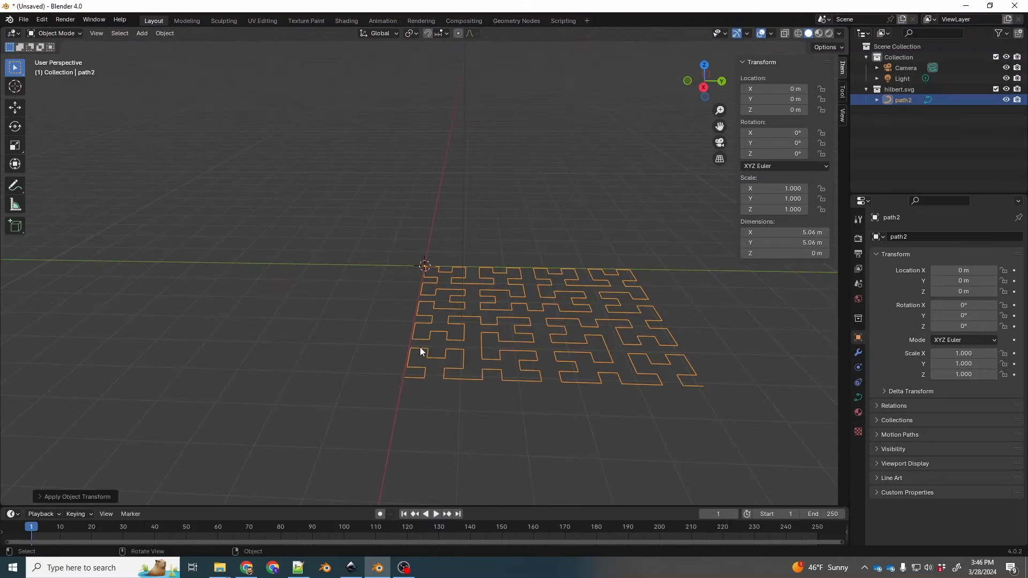
click(857, 351)
click(949, 236)
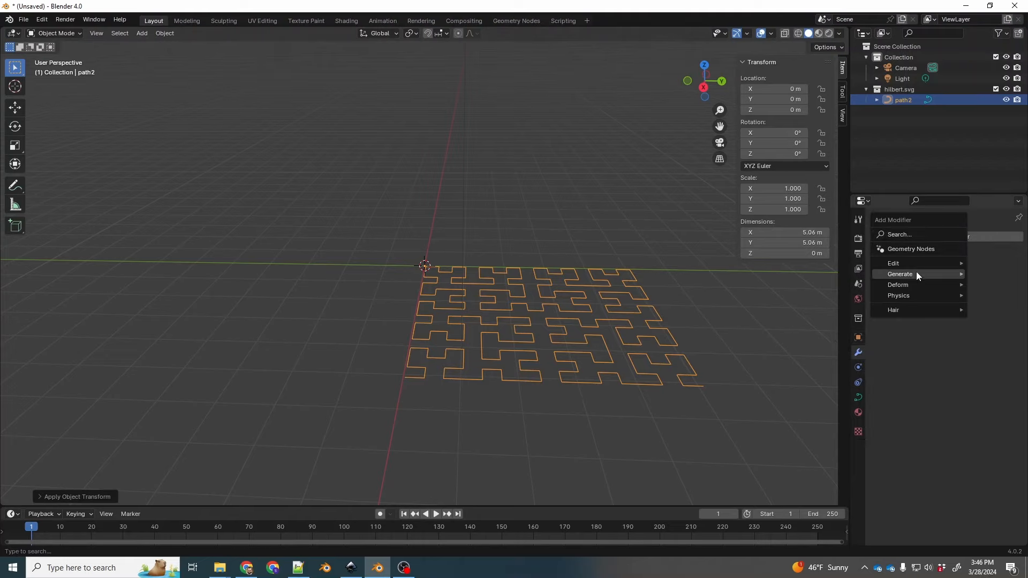
mouse_move(916, 273)
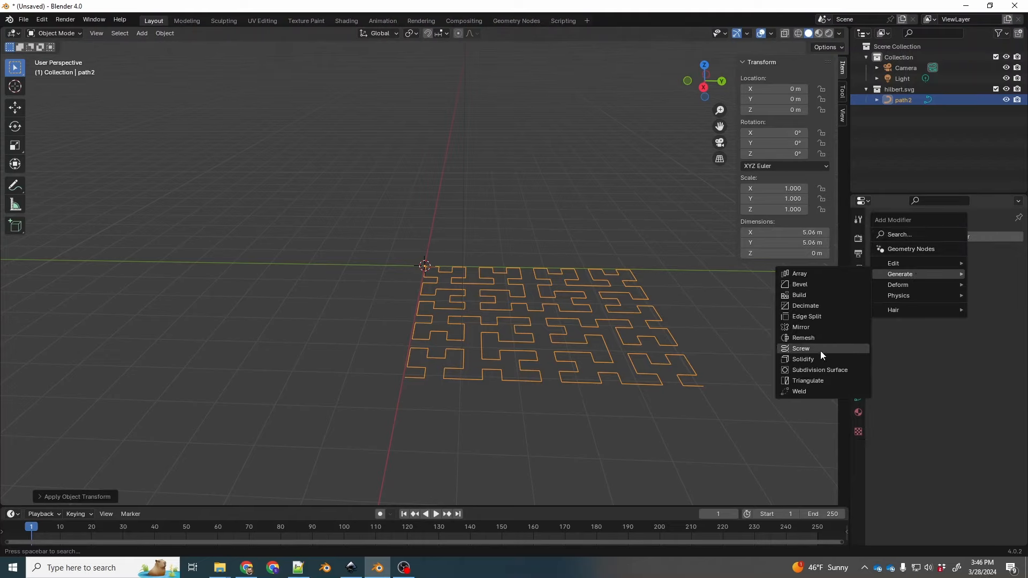
click(821, 370)
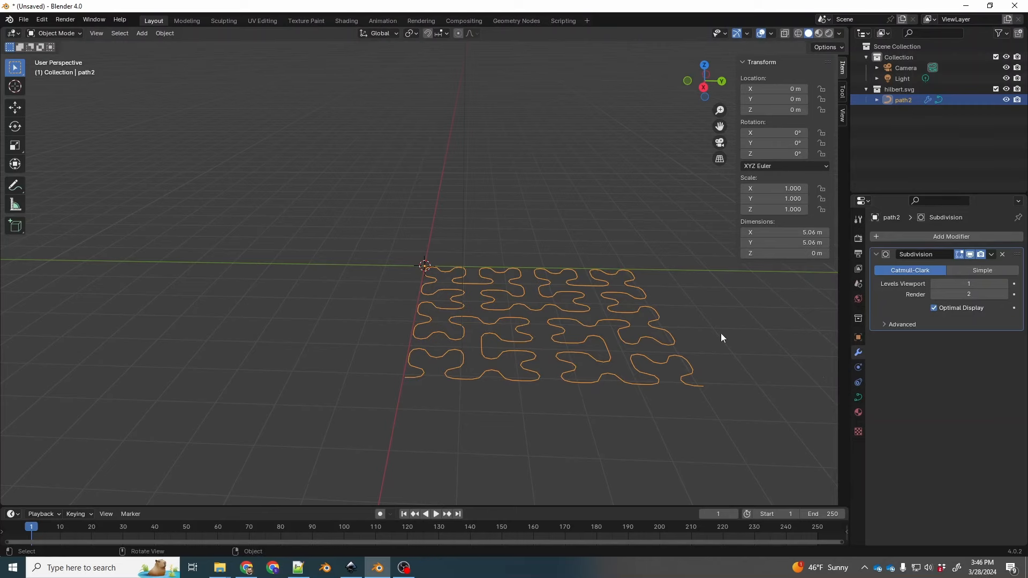
click(1005, 284)
click(1006, 284)
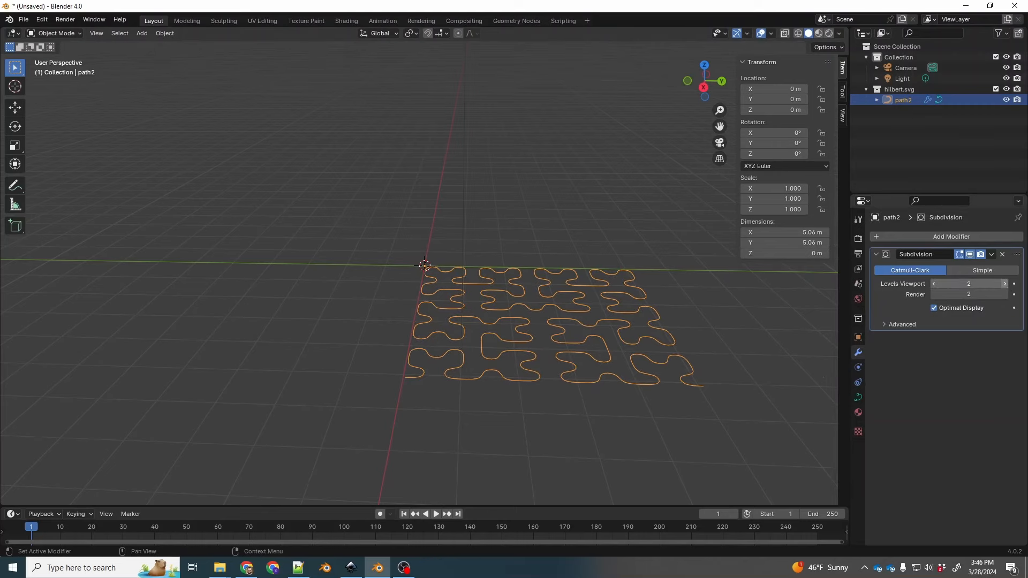
middle_drag(658, 323, 626, 368)
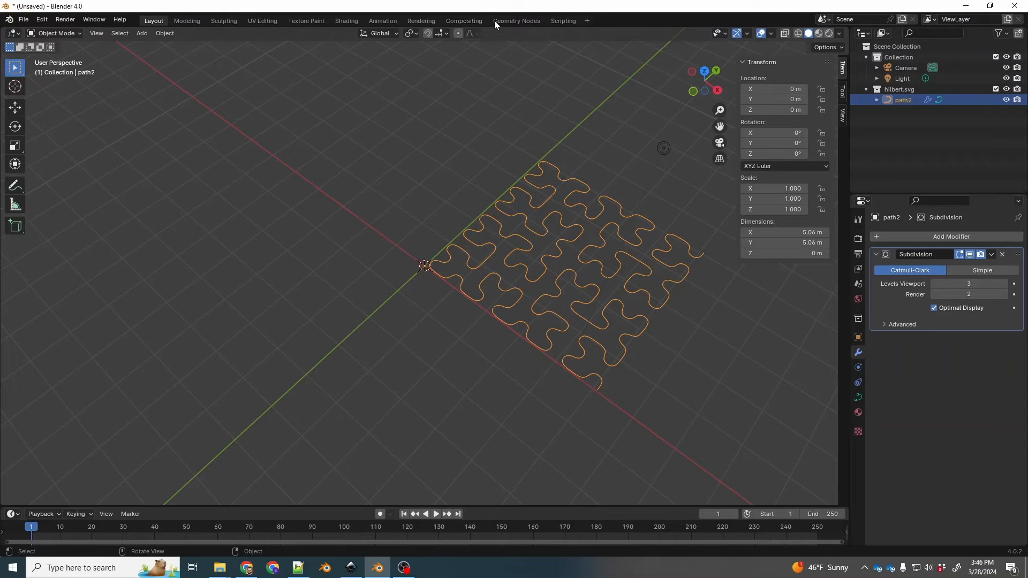
Step: Create a new geometry node tree for the Hilbert curve and space out its input and output nodes
click(510, 22)
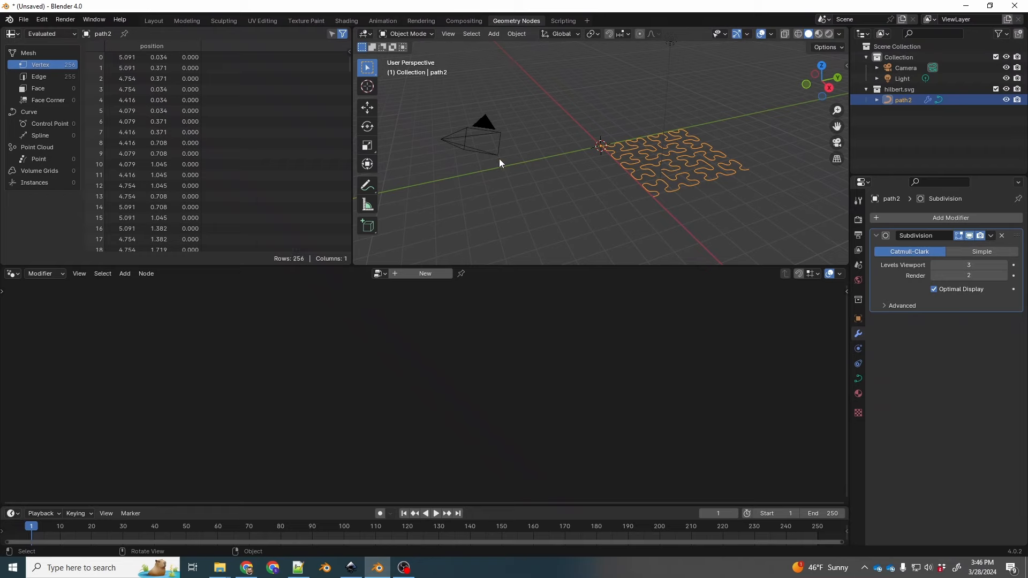
click(421, 273)
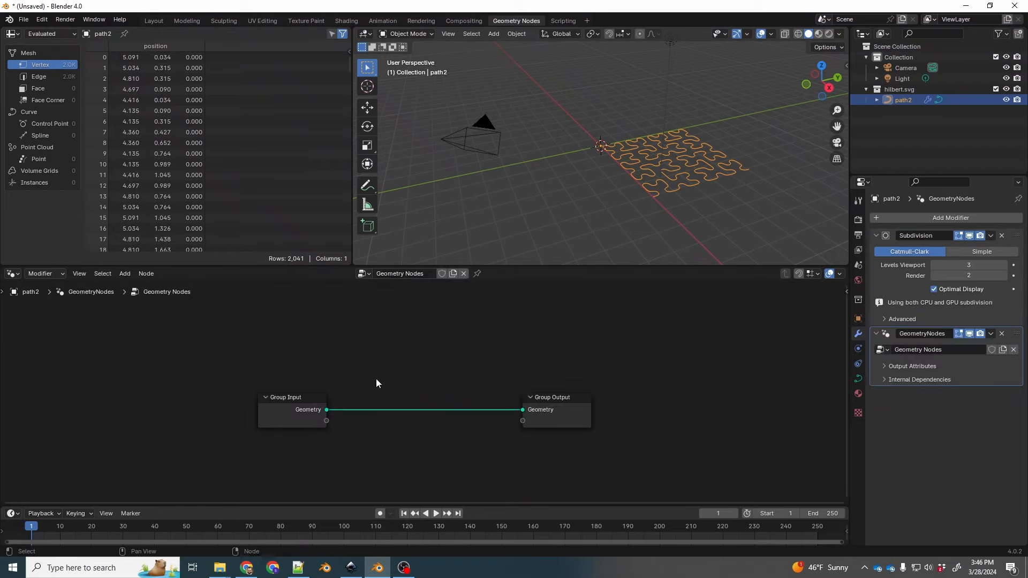
drag(555, 397, 617, 393)
Step: Insert an Extrude Mesh node between the Group Input and Group Output nodes
click(470, 355)
key(shift+a)
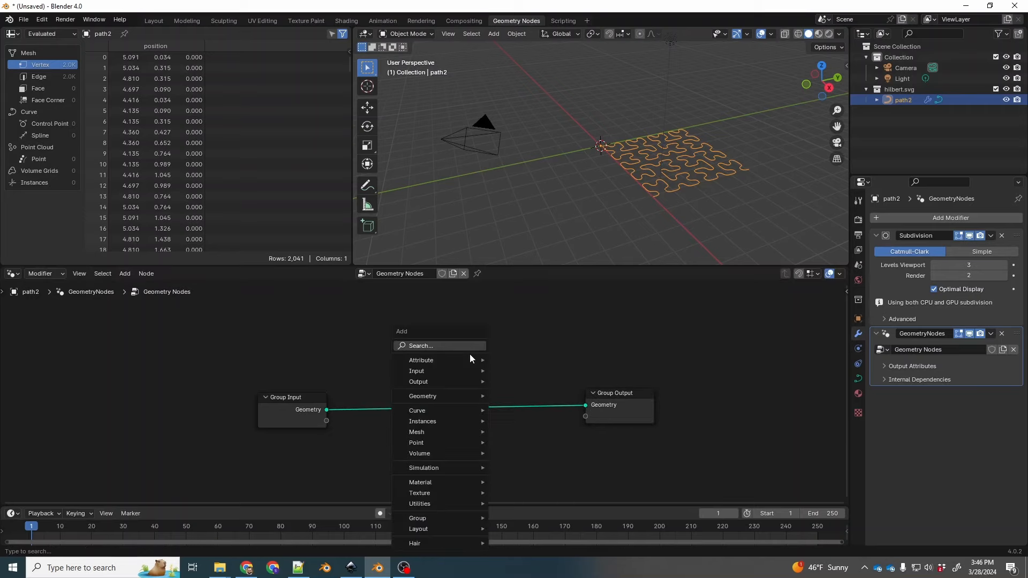
click(464, 345)
text(extru)
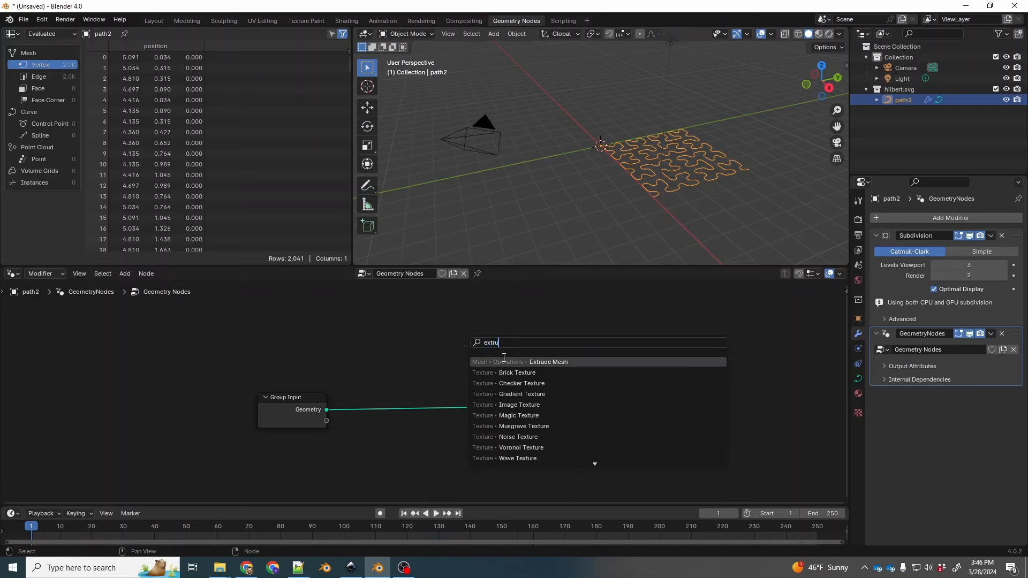
key(Return)
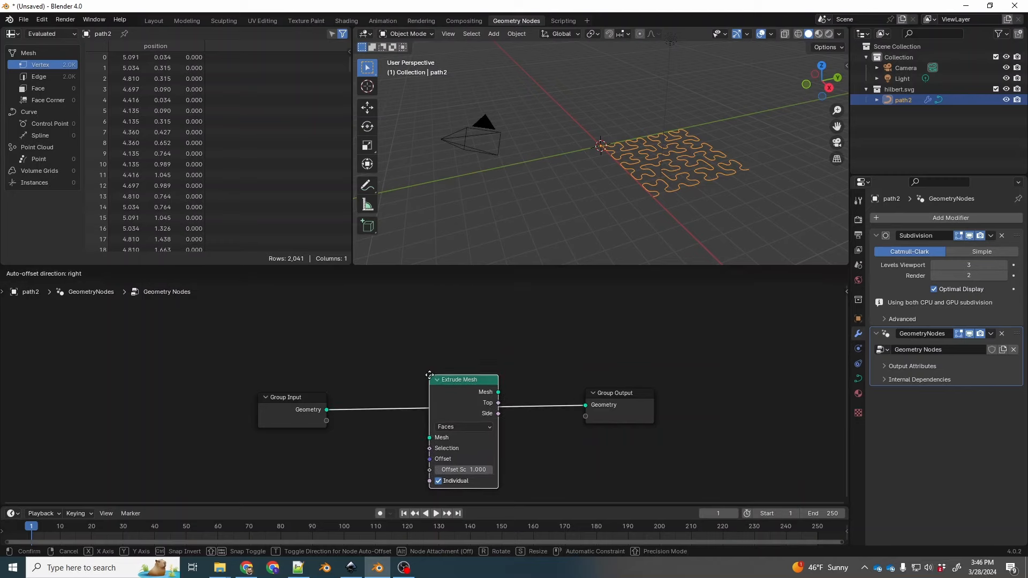
click(433, 375)
drag(304, 395, 274, 371)
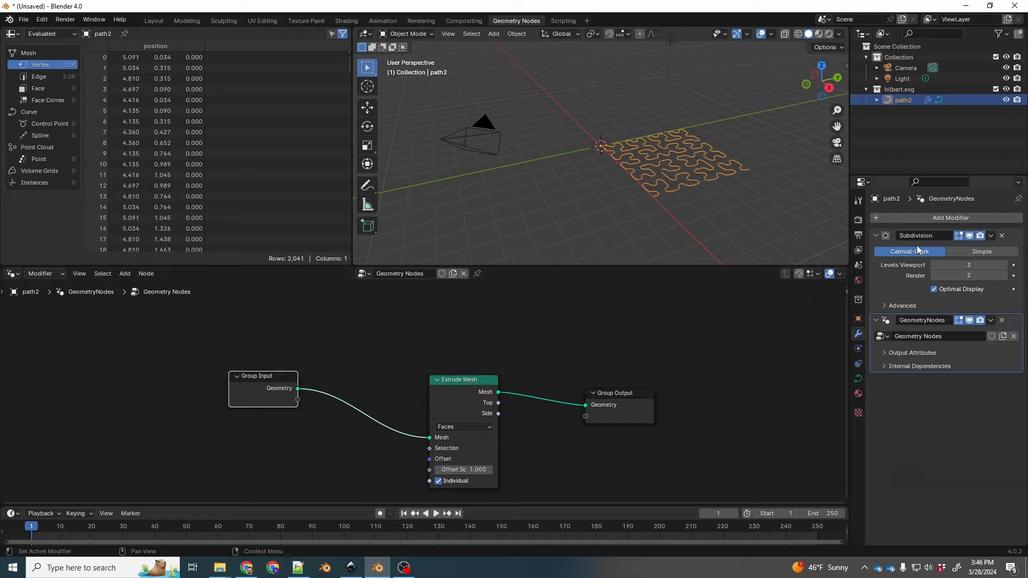
Step: Try removing the Subdivision modifier from the curve, and undo the removal
click(1002, 236)
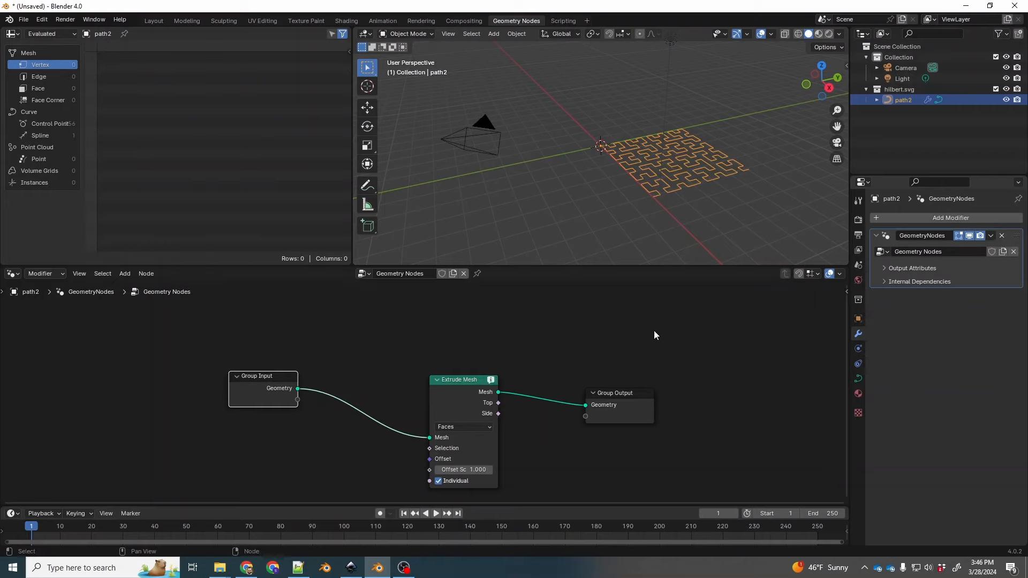
key(ctrl+z)
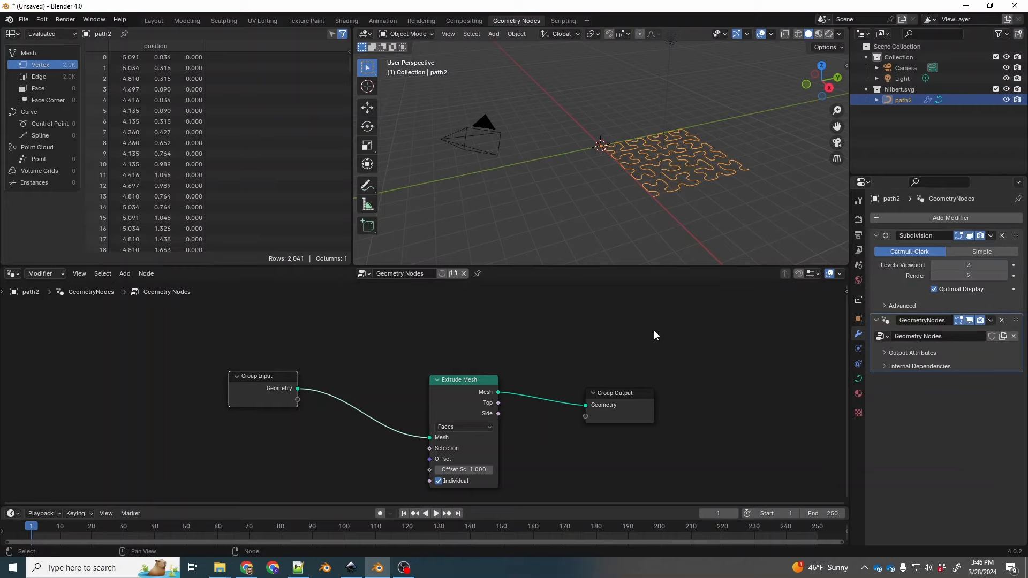
Step: Move the Extrude Mesh node farther from the Group Input and connect a Vector node to its Offset input
click(877, 236)
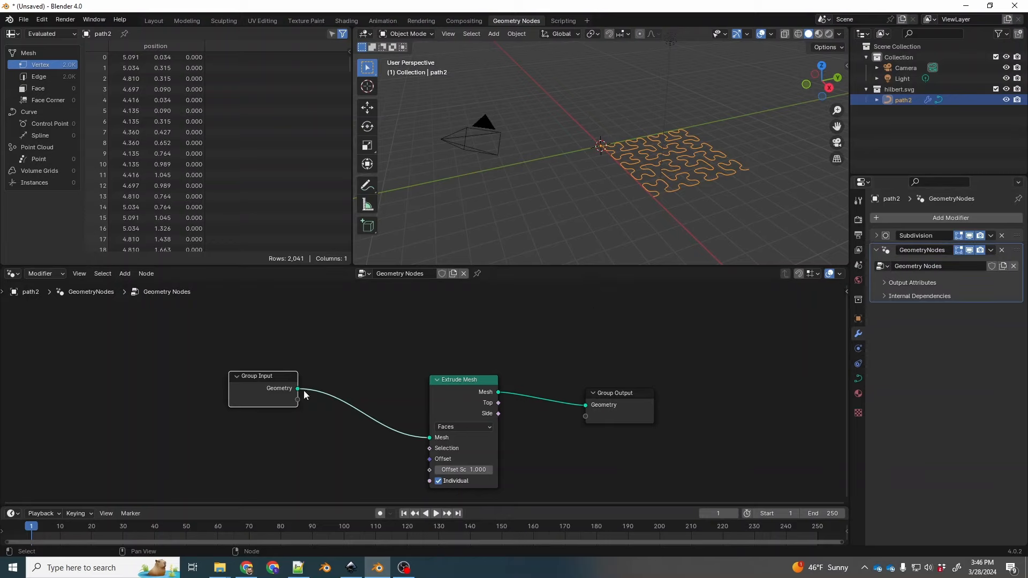
drag(474, 389, 511, 378)
middle_drag(407, 461, 427, 437)
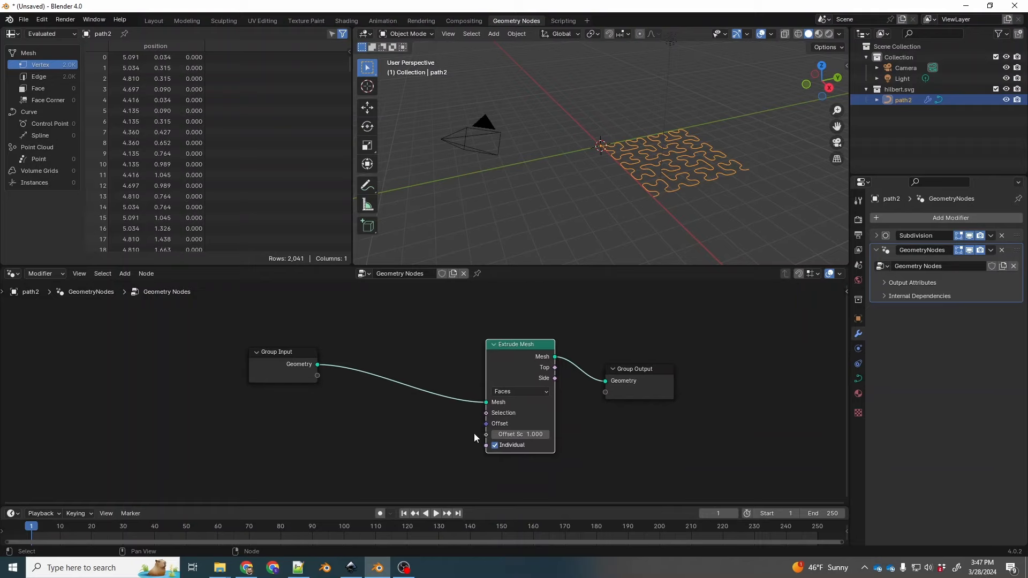
drag(486, 424, 441, 427)
text(vect)
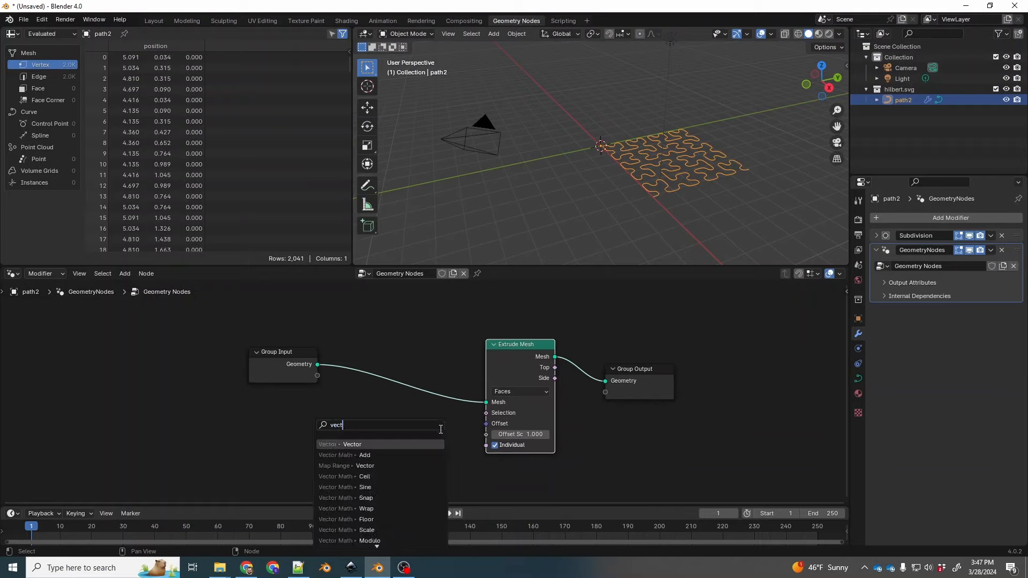
text(or)
click(361, 444)
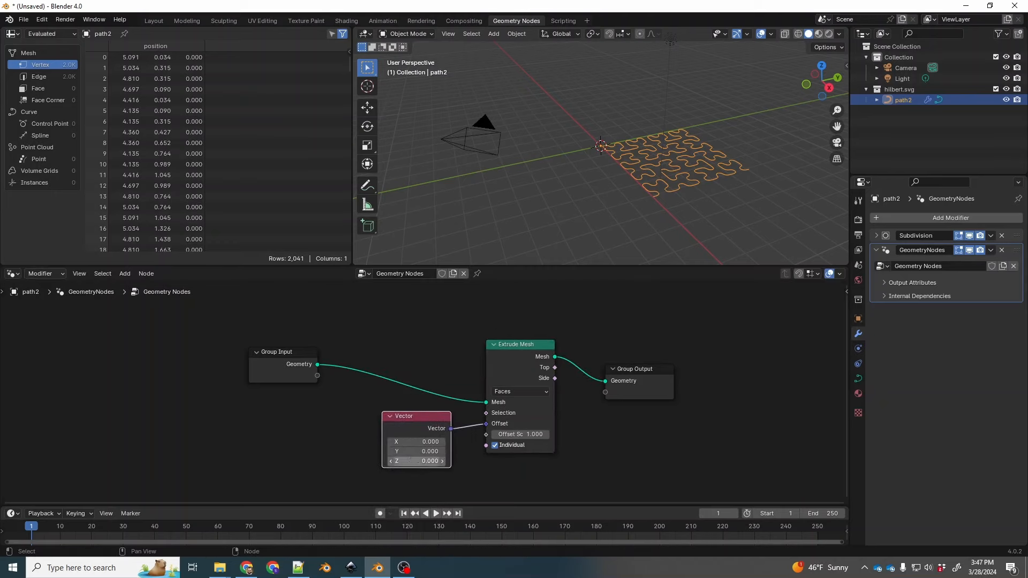
Step: Set the Vector node's Z to 1 and the Extrude Mesh mode to Edges
click(423, 462)
text(1)
key(Return)
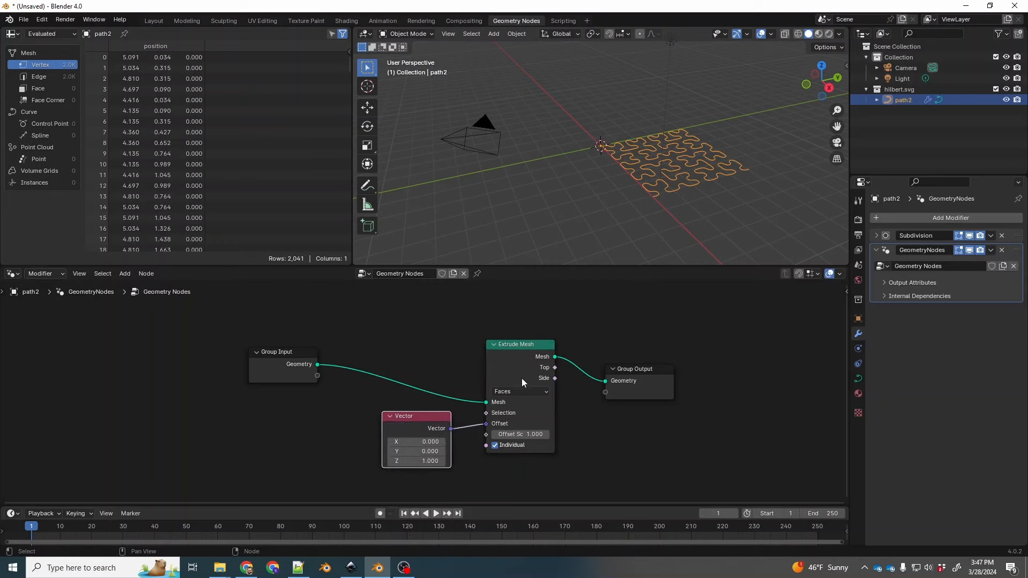
click(509, 393)
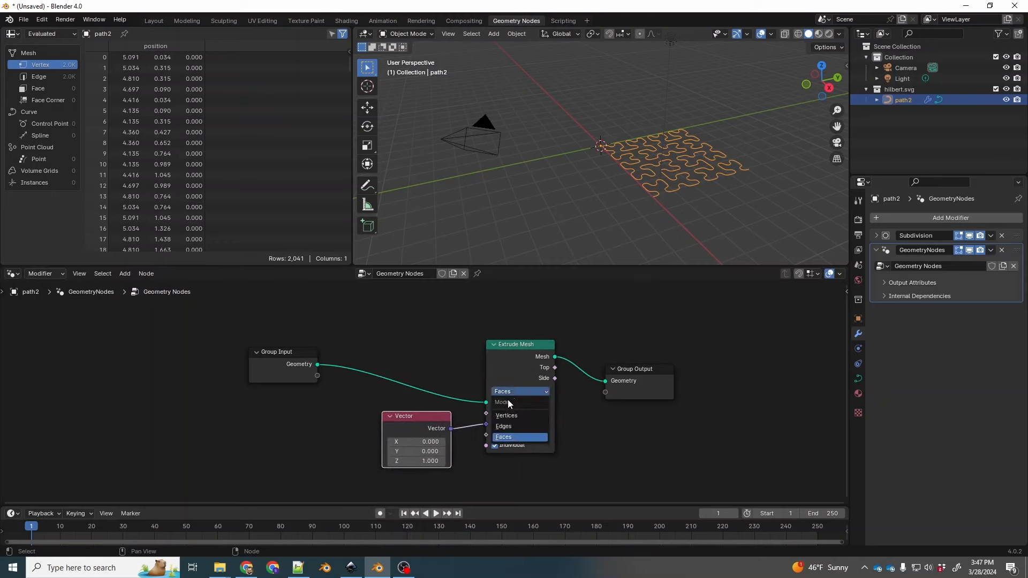
click(509, 426)
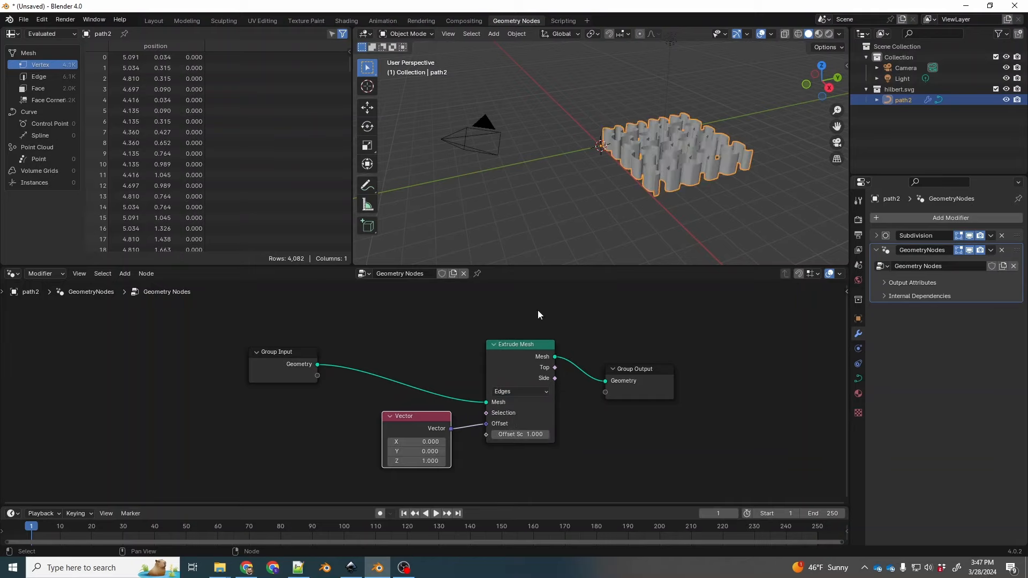
Step: Set the Vector node's Z to 0 and raise it to 0.9 to test the wall height
click(424, 461)
text(0)
key(Return)
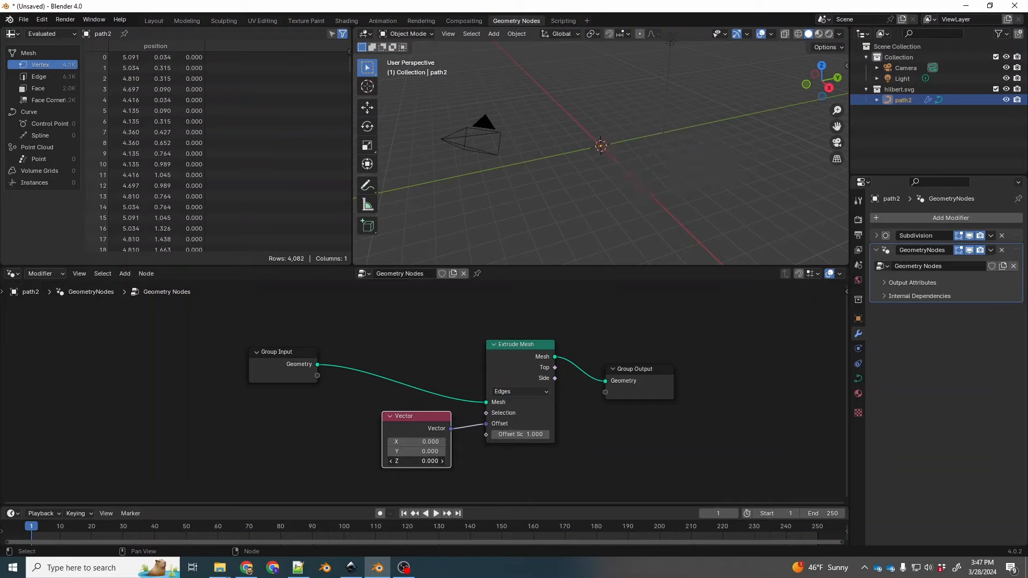
mouse_move(417, 461)
mouse_down()
mouse_move(453, 461)
mouse_move(423, 461)
mouse_up()
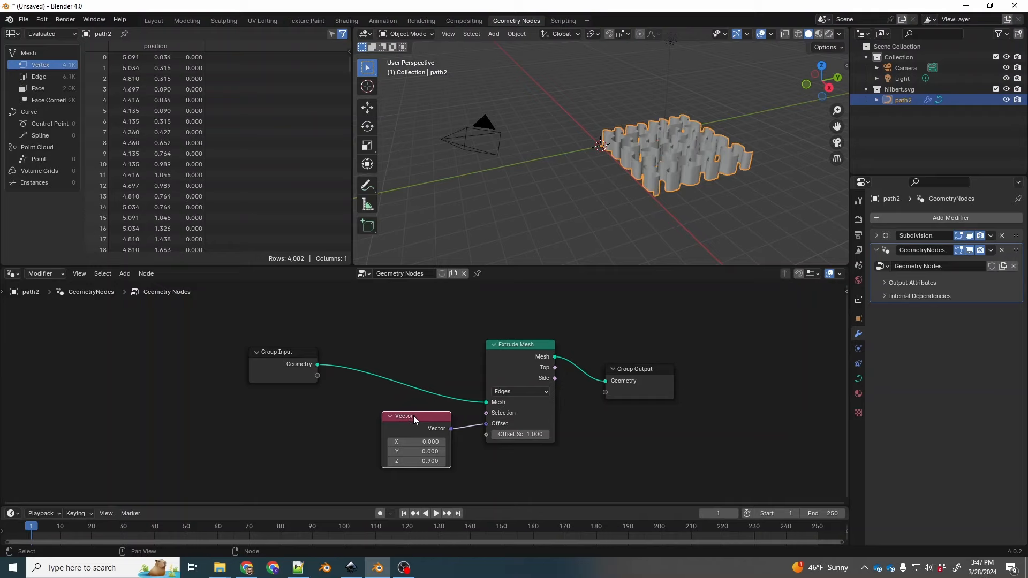
Step: Replace the Vector node with a Combine XYZ node connected to the Extrude Mesh node's Offset input
key(x)
drag(486, 424, 438, 423)
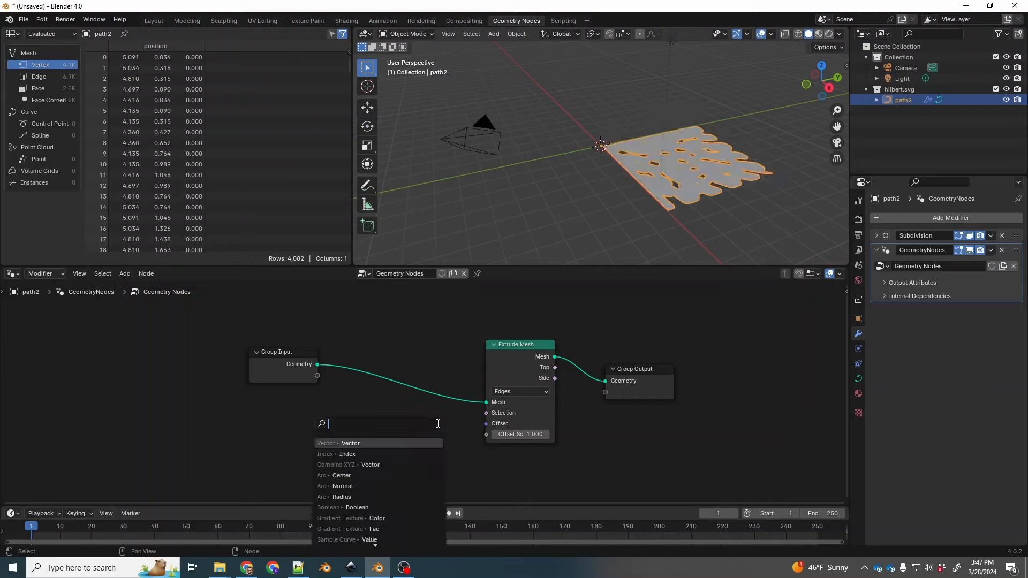
text(combine)
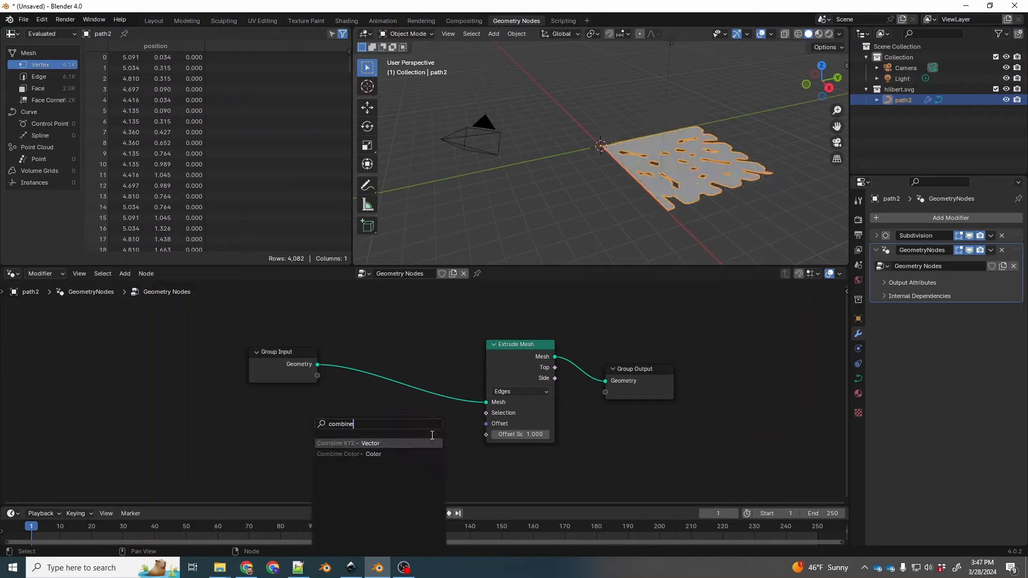
click(407, 443)
click(412, 465)
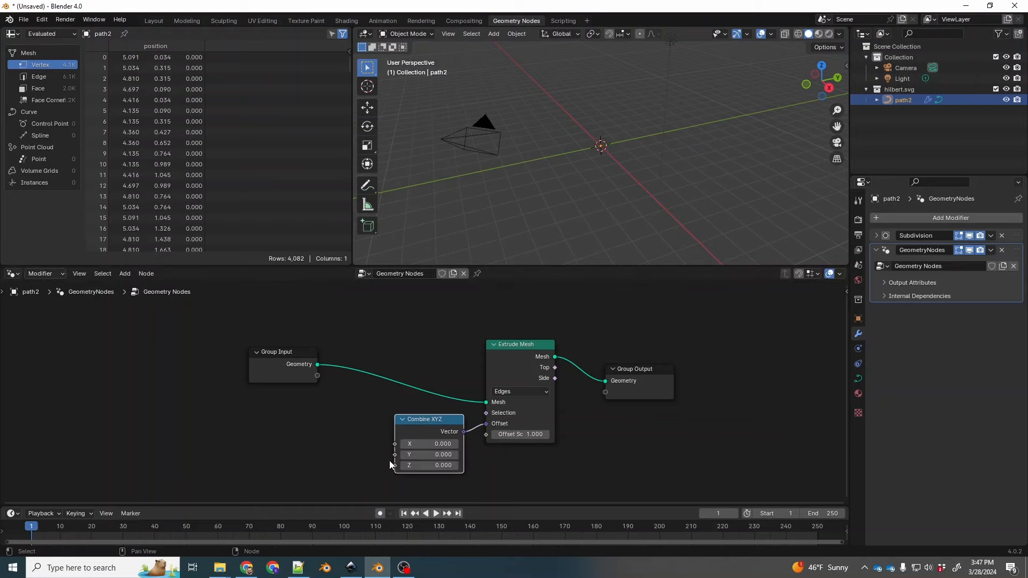
Step: Add an Index node connected to the Combine XYZ node's Z input and check the extruded walls
drag(395, 465, 355, 464)
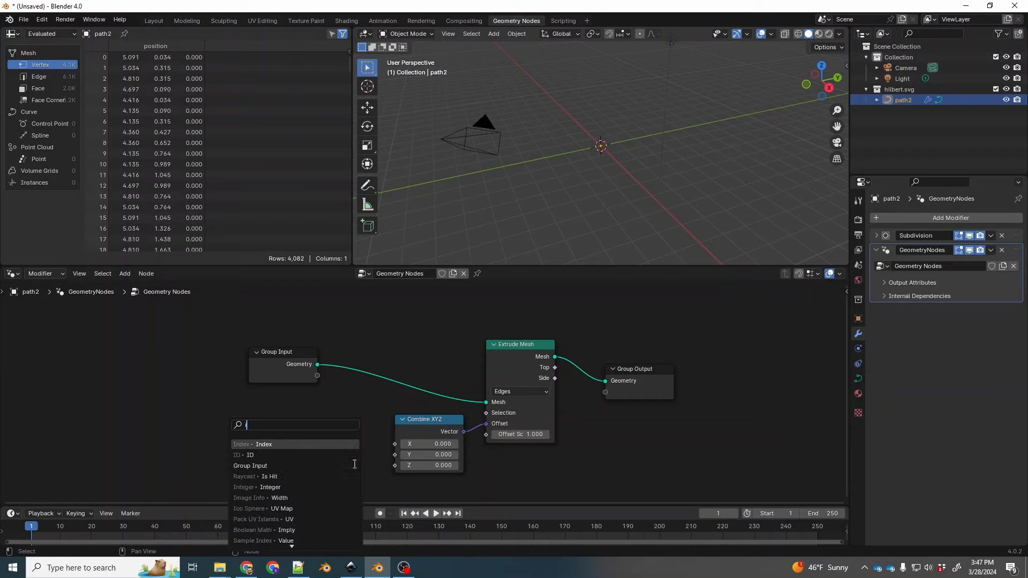
text(index)
key(Return)
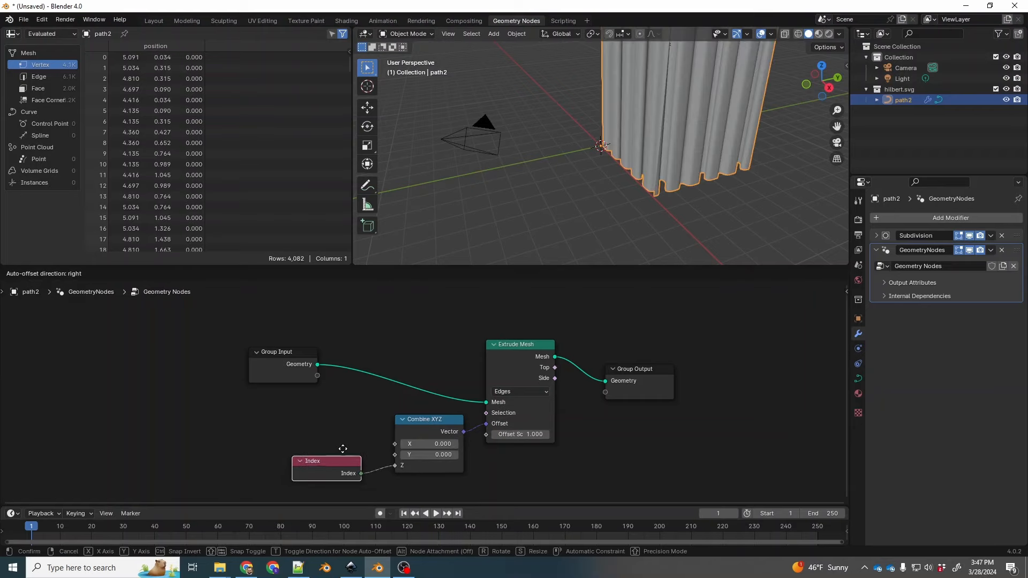
click(352, 436)
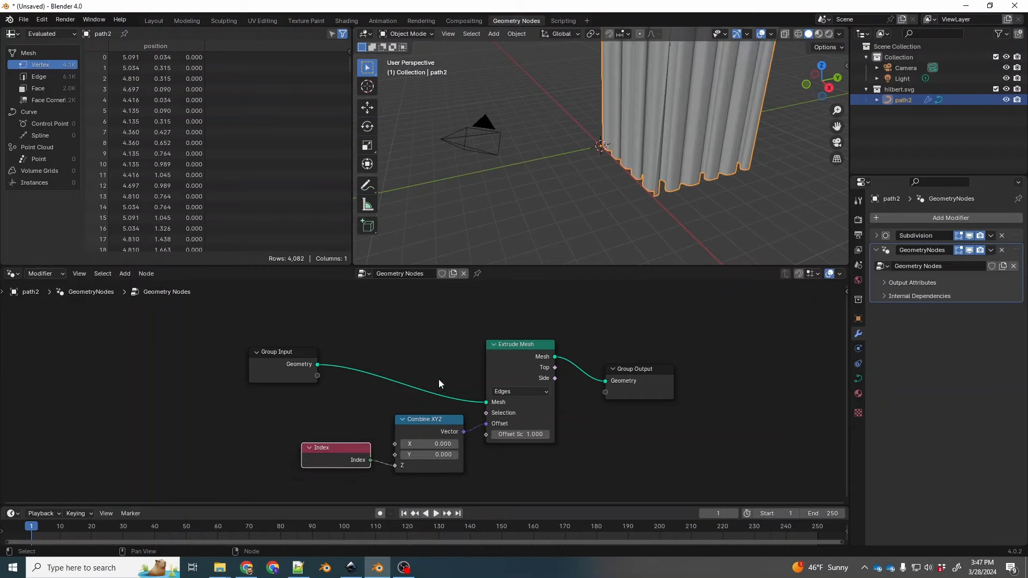
middle_drag(644, 165, 661, 128)
middle_drag(631, 162, 632, 156)
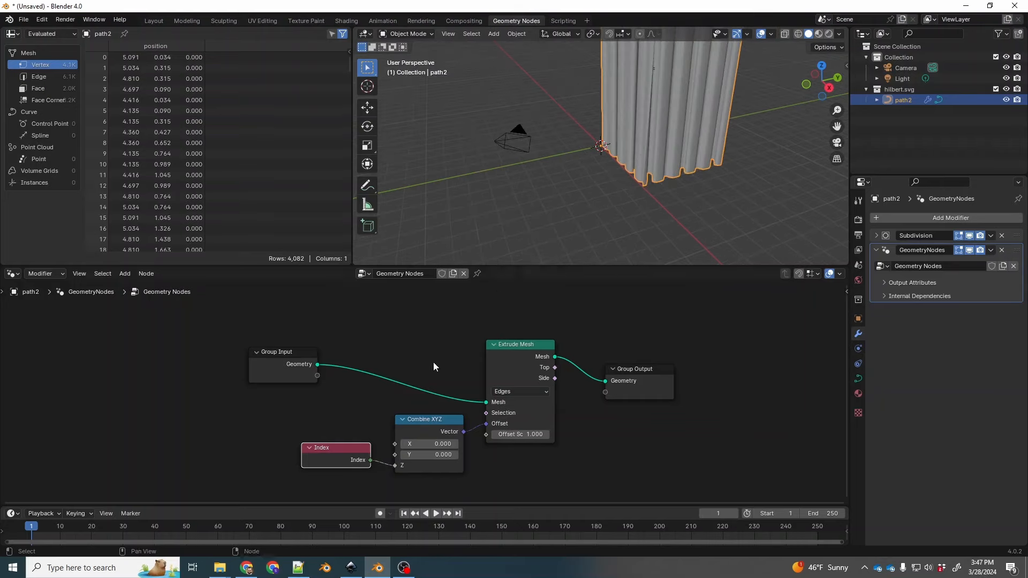
Step: Move the Index node away from Combine XYZ and insert a Math node set to Divide on the link between them
drag(354, 460, 261, 461)
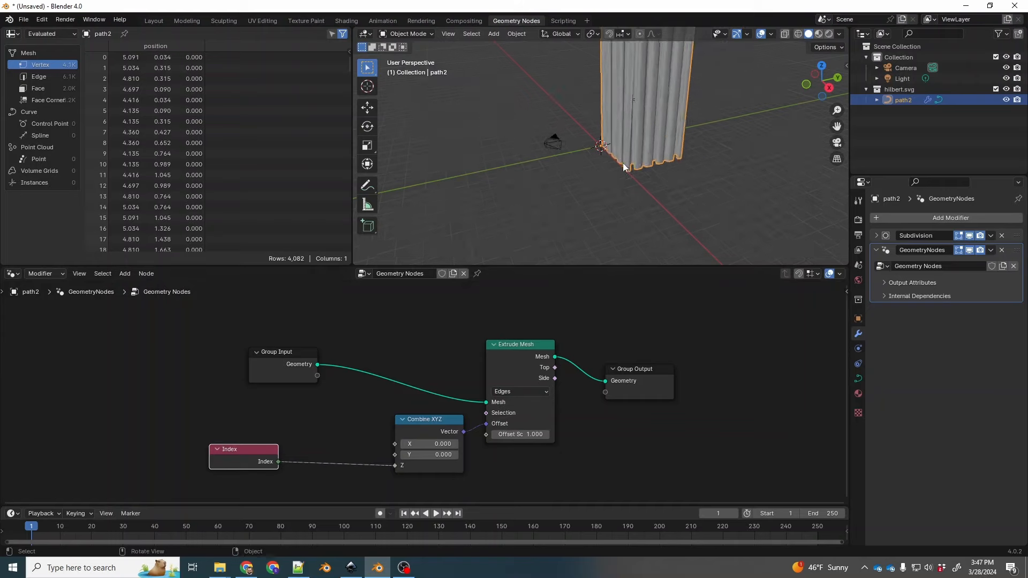
middle_drag(625, 70, 621, 123)
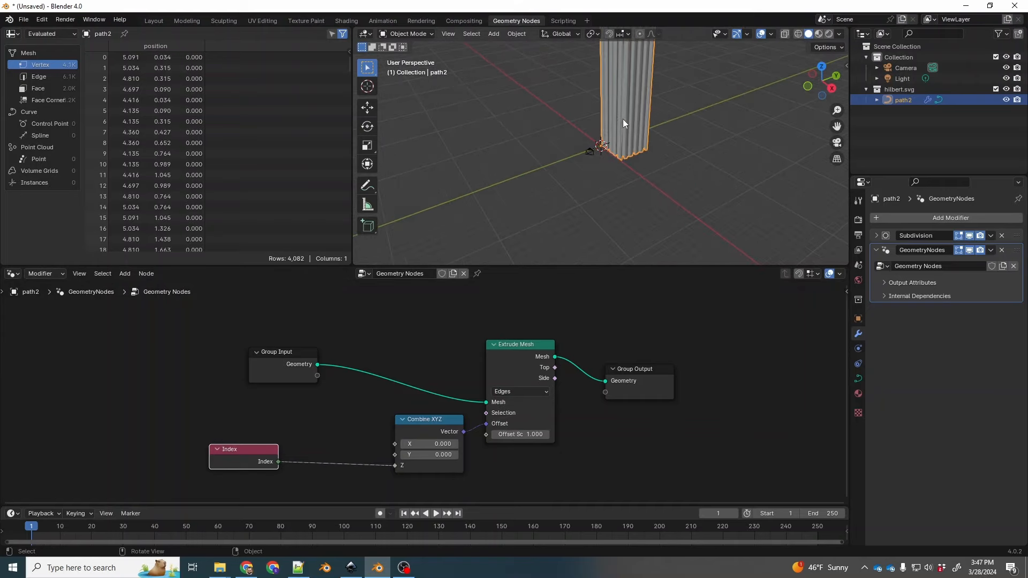
drag(248, 451, 239, 442)
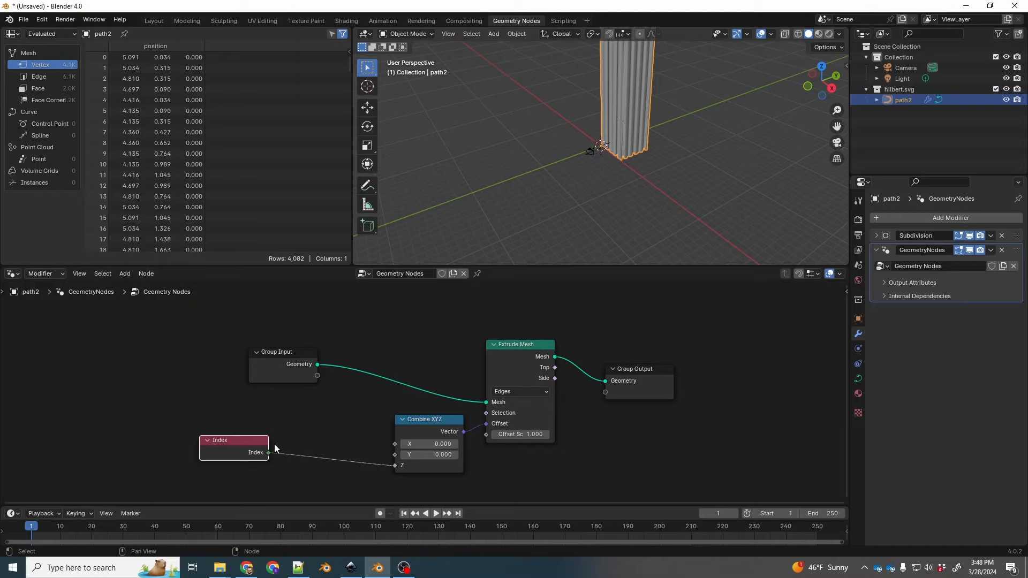
click(336, 421)
key(shift+a)
click(305, 349)
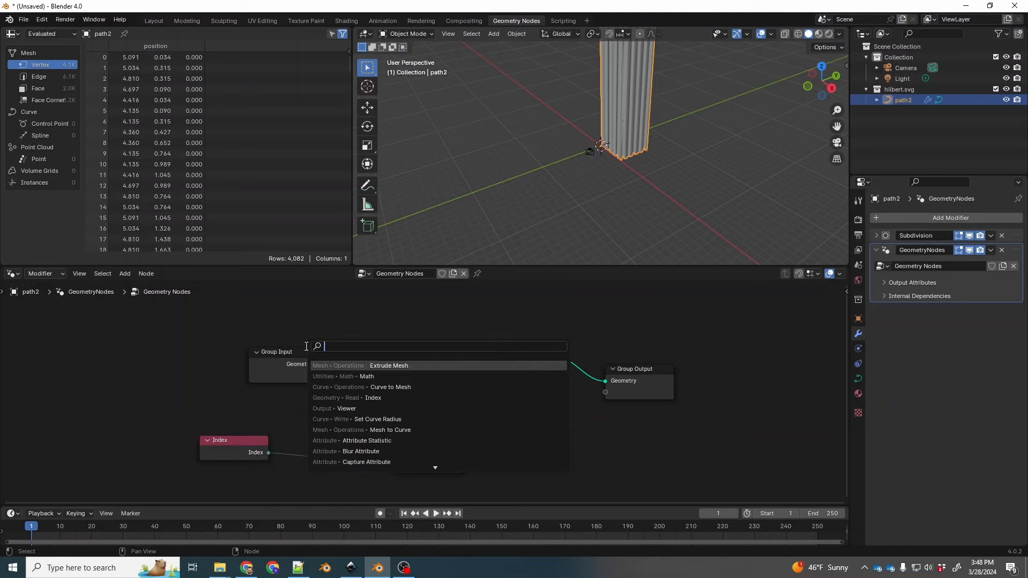
text(math)
click(322, 366)
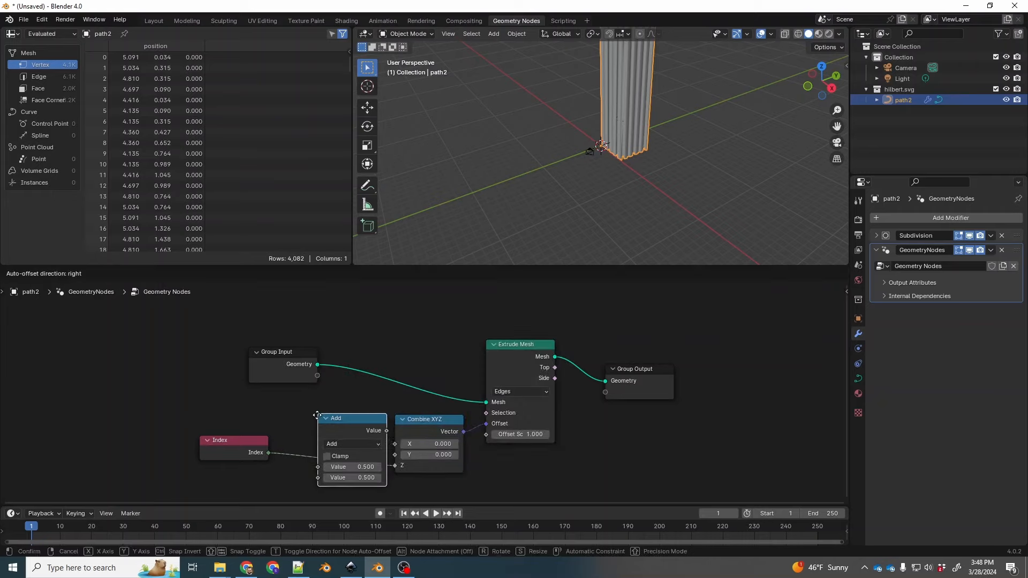
click(345, 450)
click(346, 447)
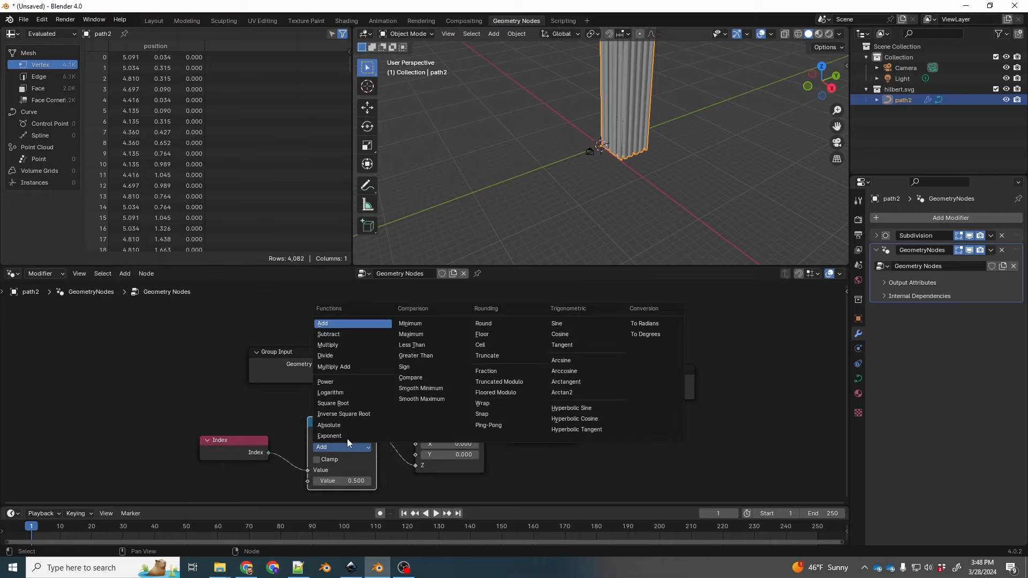
click(342, 355)
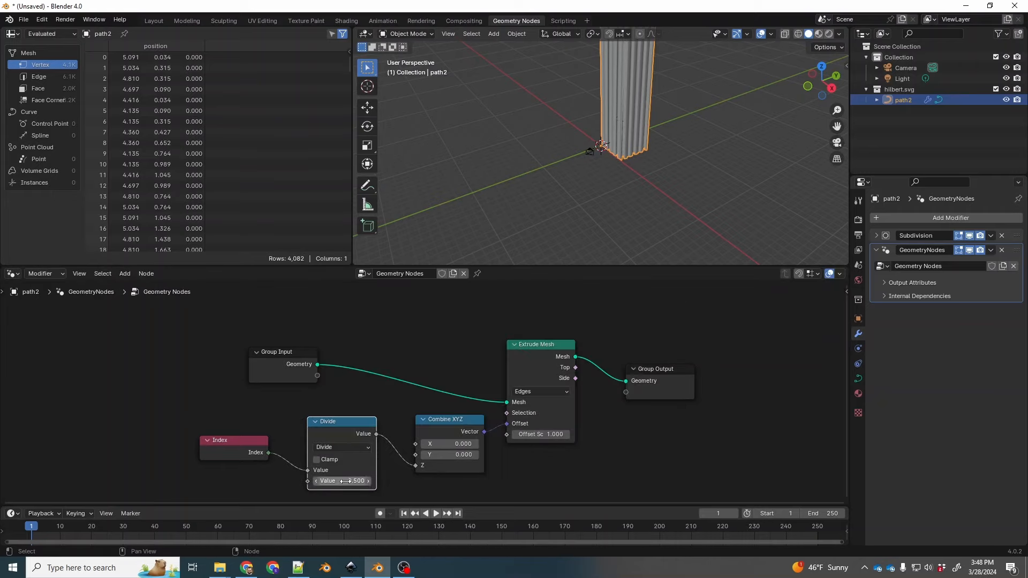
Step: Set the Divide node's second value to 500 and check the slope of the walls
double_click(343, 481)
text(500)
key(Return)
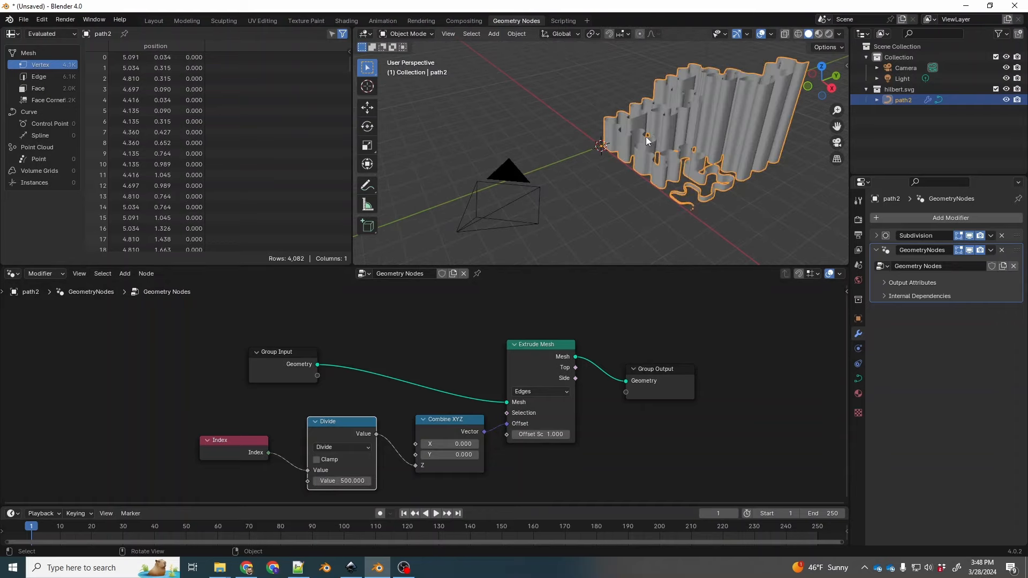
middle_drag(664, 126, 599, 133)
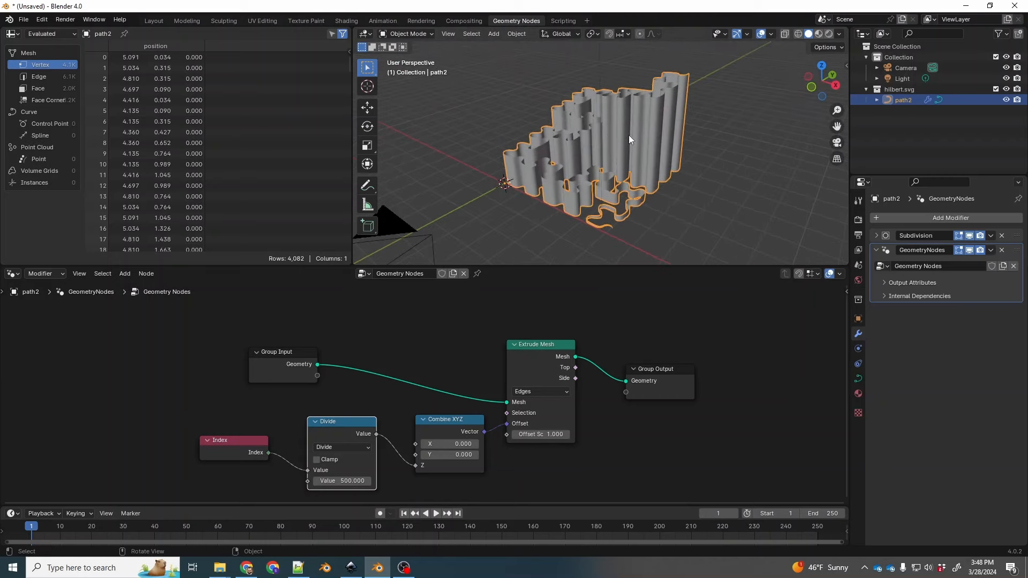
key(s)
key(z)
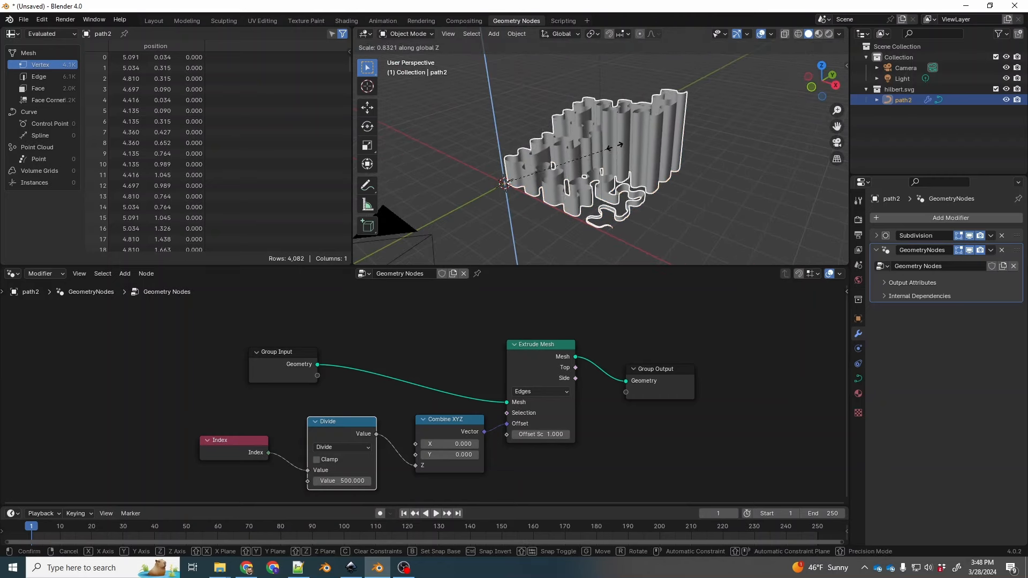
click(637, 124)
Step: Collapse the GeometryNodes modifier's settings and switch to the Layout workspace with the whole wall object in view
middle_drag(636, 124, 620, 160)
scroll(635, 163, up, 4)
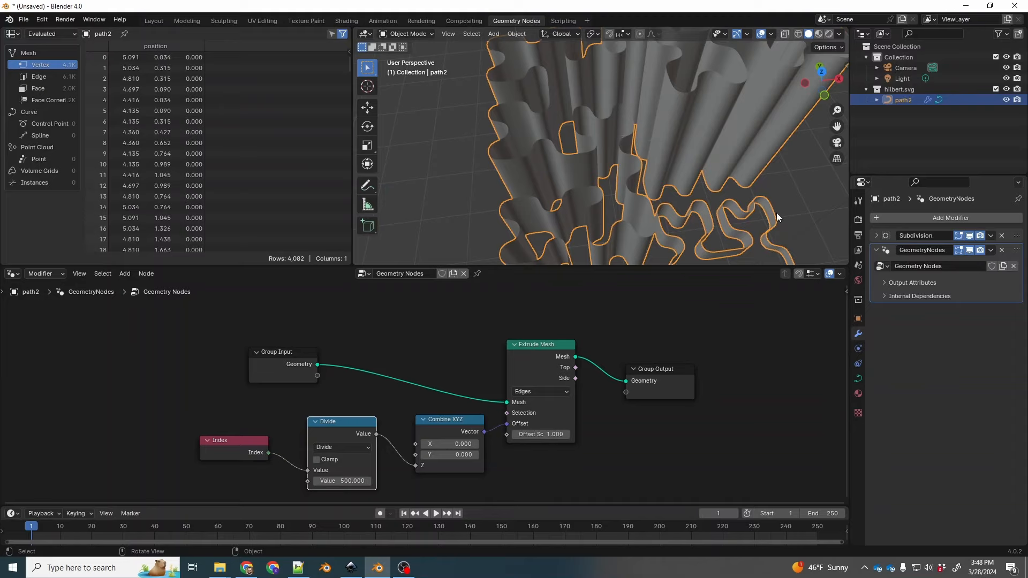
click(875, 250)
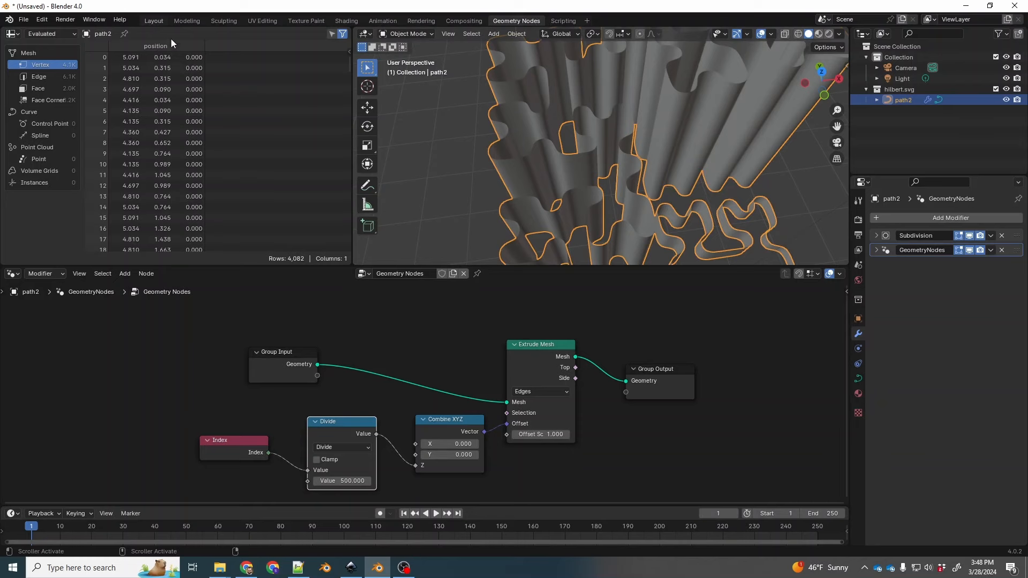
key(ctrl+Page_Down)
key(ctrl+Page_Down)
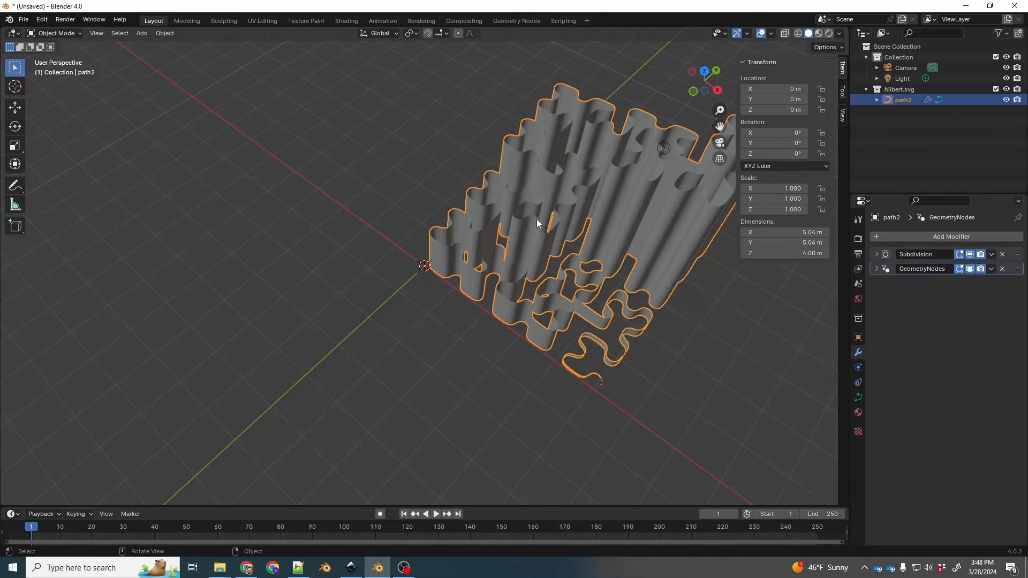
mouse_move(551, 227)
middle_down()
mouse_move(432, 236)
mouse_move(546, 244)
middle_up()
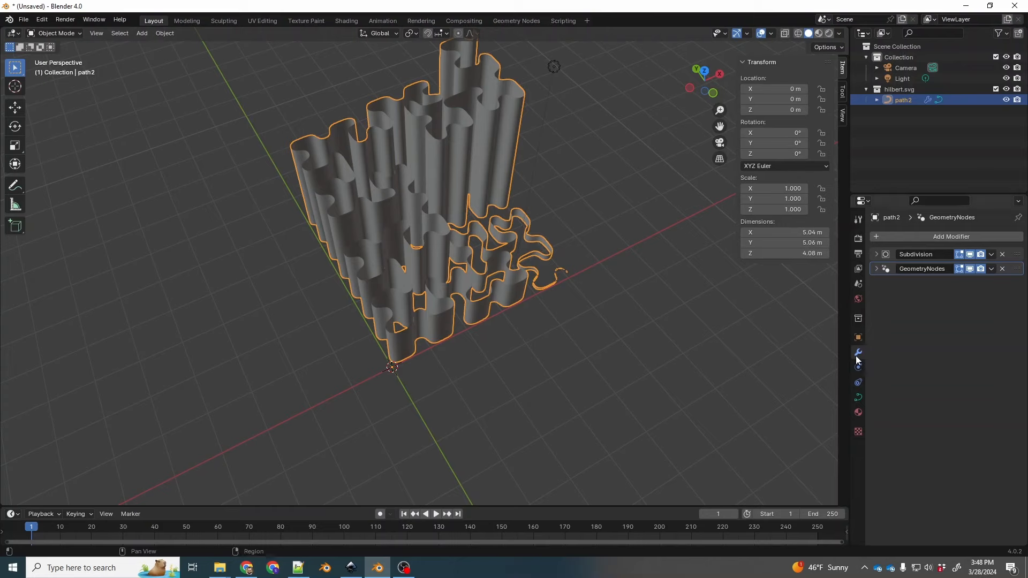
Step: Add a Solidify modifier to path2 and set its thickness to about 0.147 m
click(929, 239)
mouse_move(929, 239)
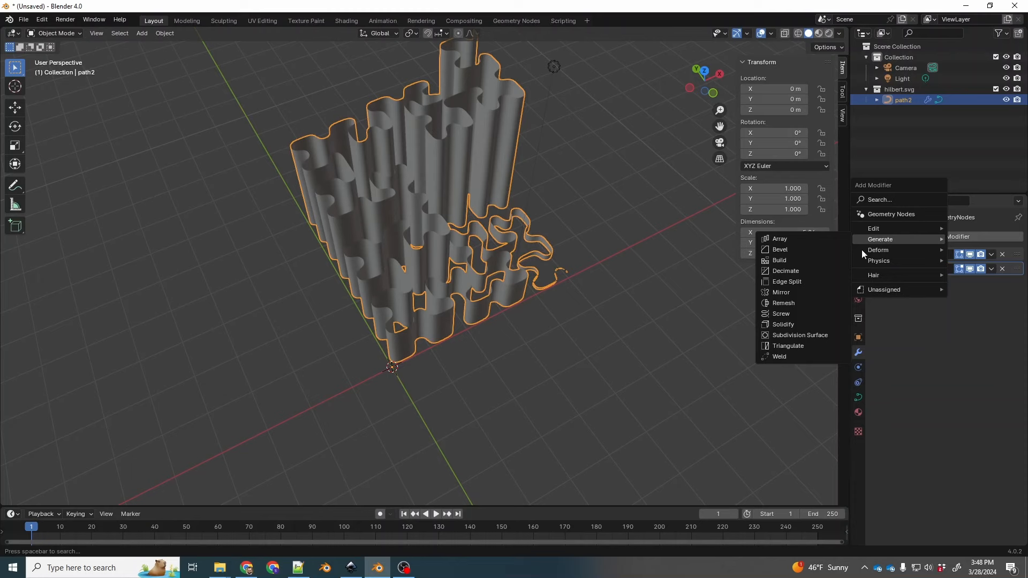
click(798, 324)
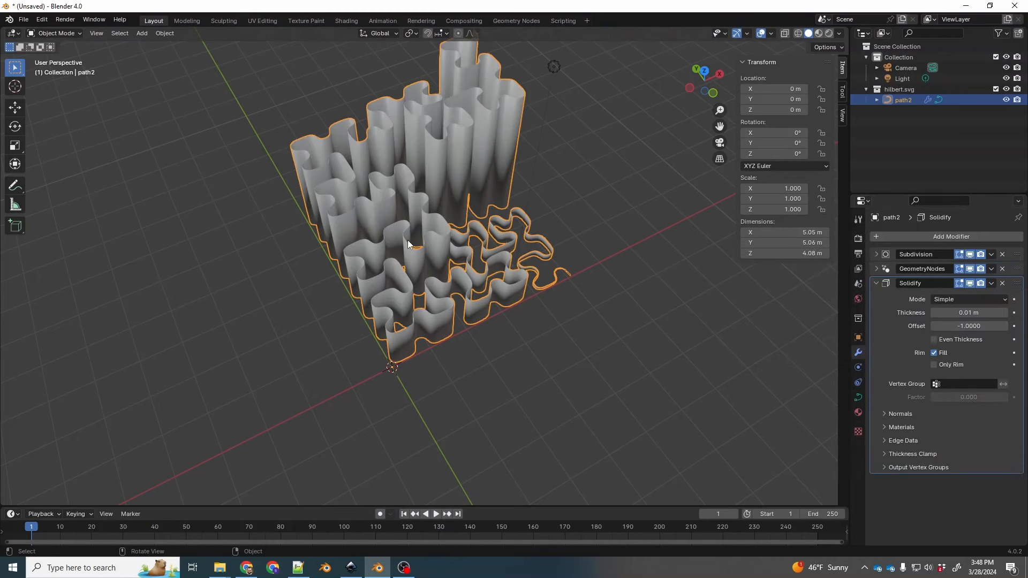
scroll(410, 240, up, 3)
scroll(421, 250, up, 3)
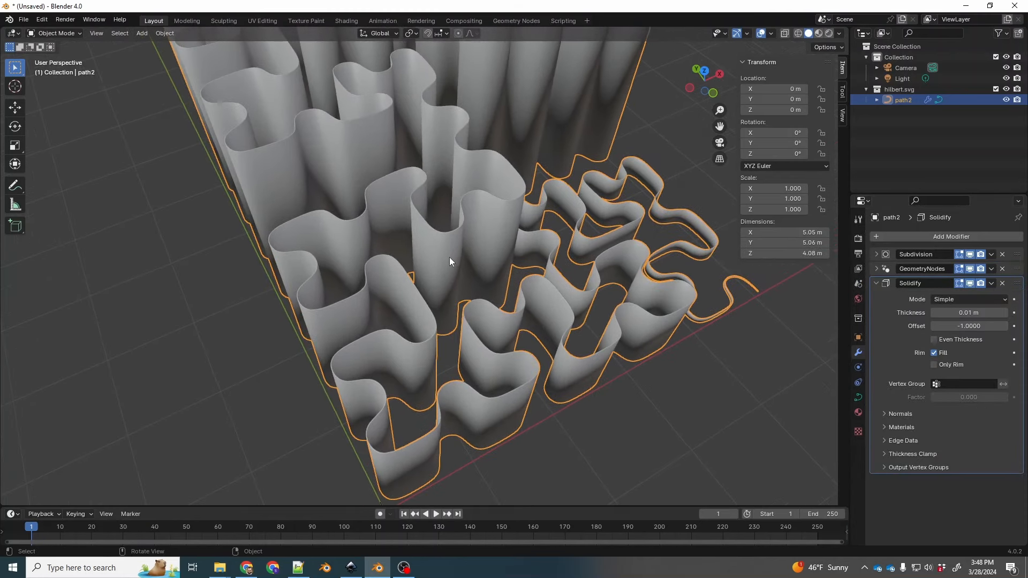
scroll(449, 263, up, 3)
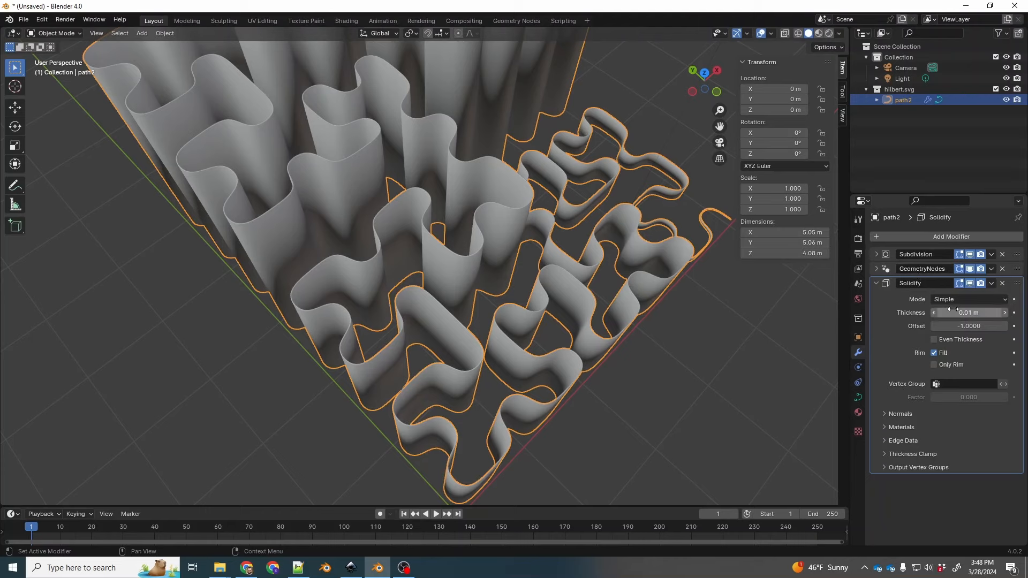
mouse_move(953, 313)
mouse_down()
mouse_move(1002, 312)
mouse_move(952, 320)
mouse_up()
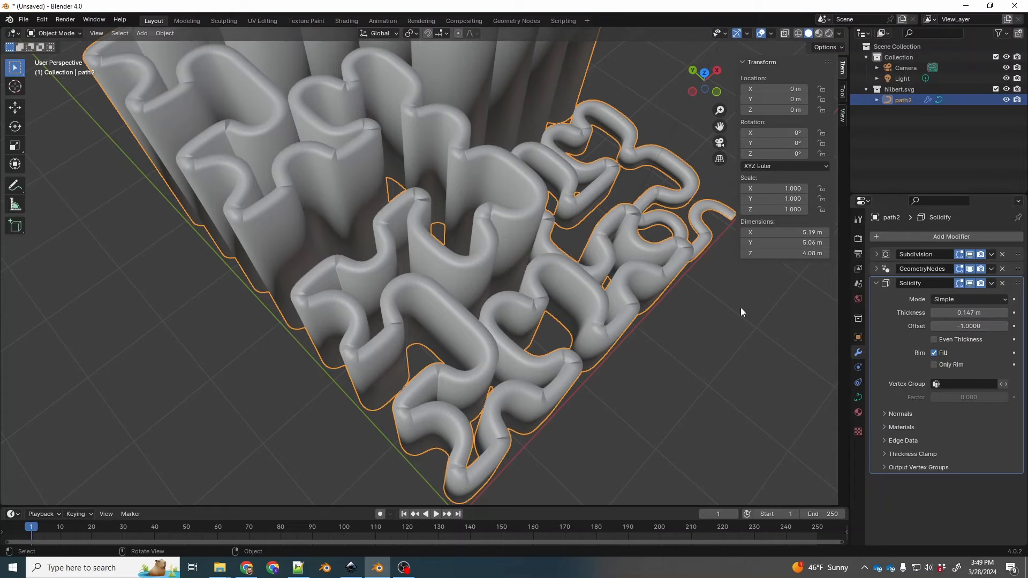
Step: Set the Solidify offset to 0 so the thickness is centred on the curve, and inspect the walls
mouse_move(966, 326)
mouse_down()
mouse_move(1010, 327)
mouse_move(968, 326)
mouse_up()
click(972, 327)
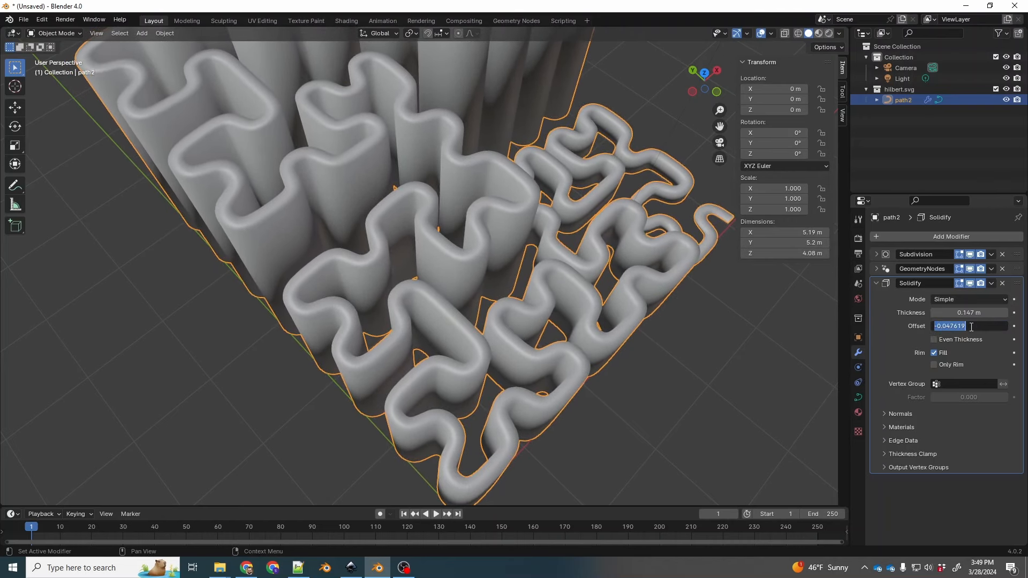
text(0)
key(Return)
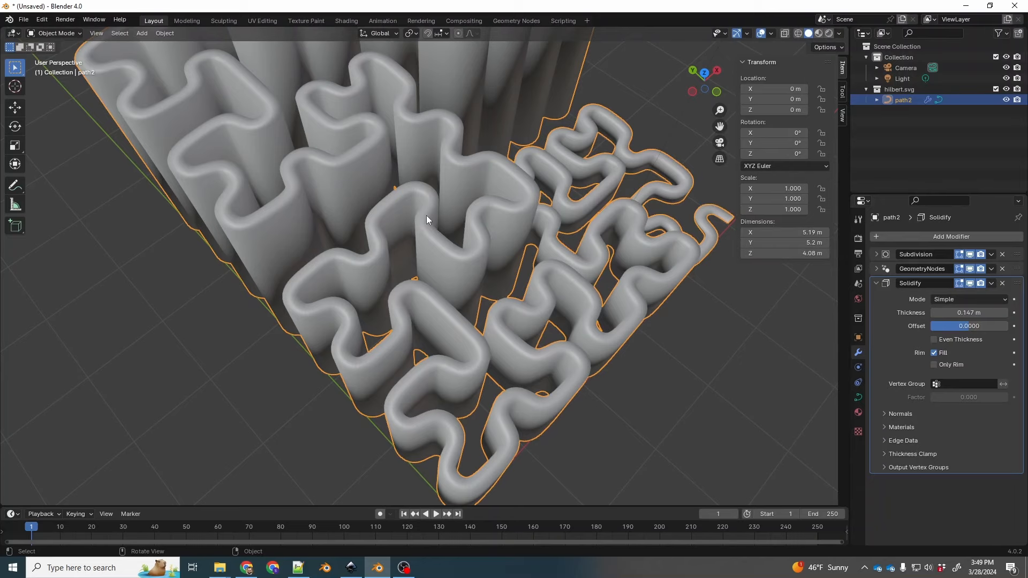
scroll(426, 215, up, 5)
scroll(426, 220, down, 5)
middle_drag(426, 223, 436, 173)
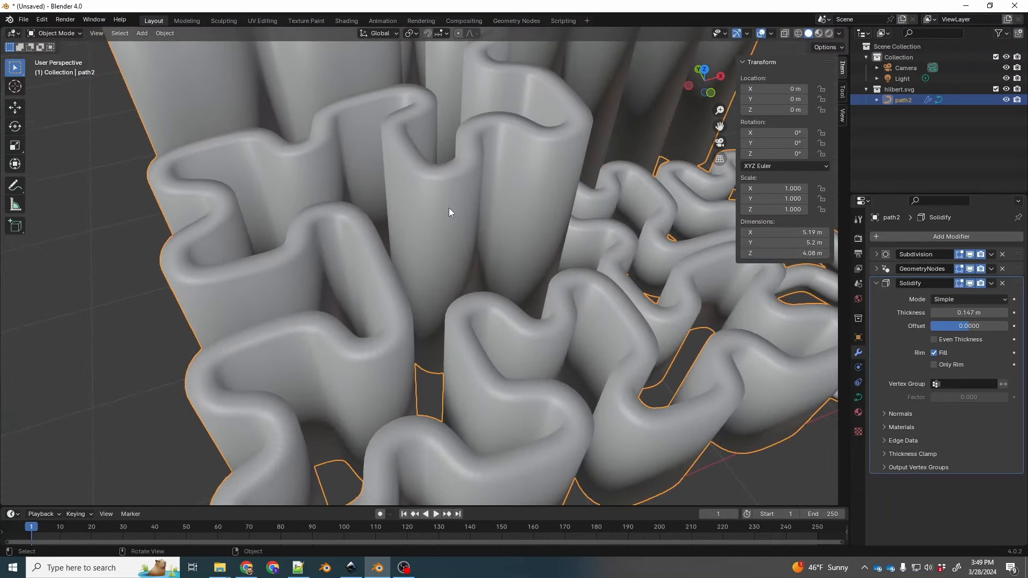
middle_drag(449, 212, 487, 246)
scroll(486, 247, down, 2)
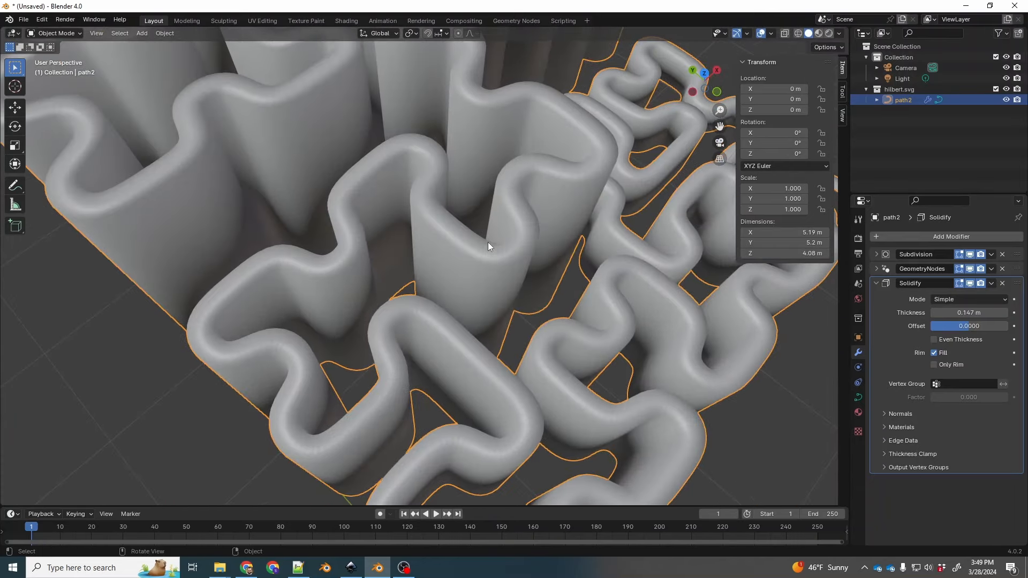
Step: Turn off the Solidify modifier's Rim Fill to leave the walls hollow, and collapse the modifier's settings
click(934, 353)
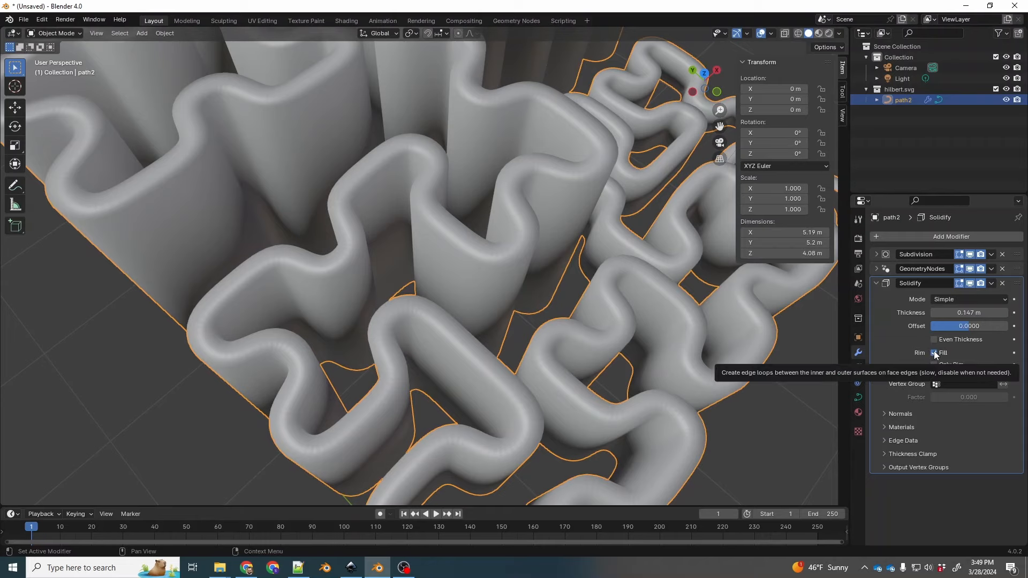
middle_drag(442, 229, 391, 192)
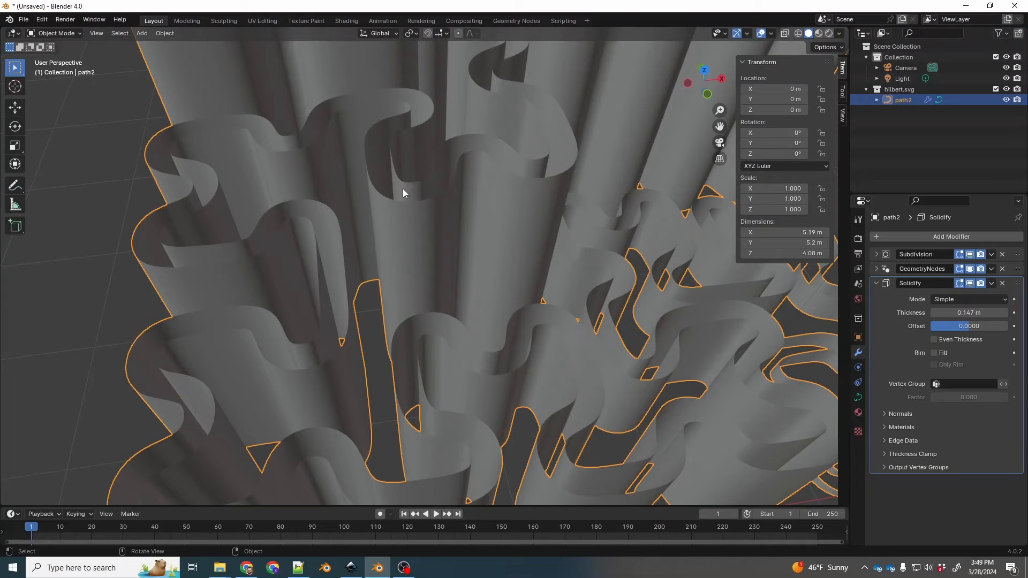
middle_drag(443, 220, 498, 238)
click(877, 283)
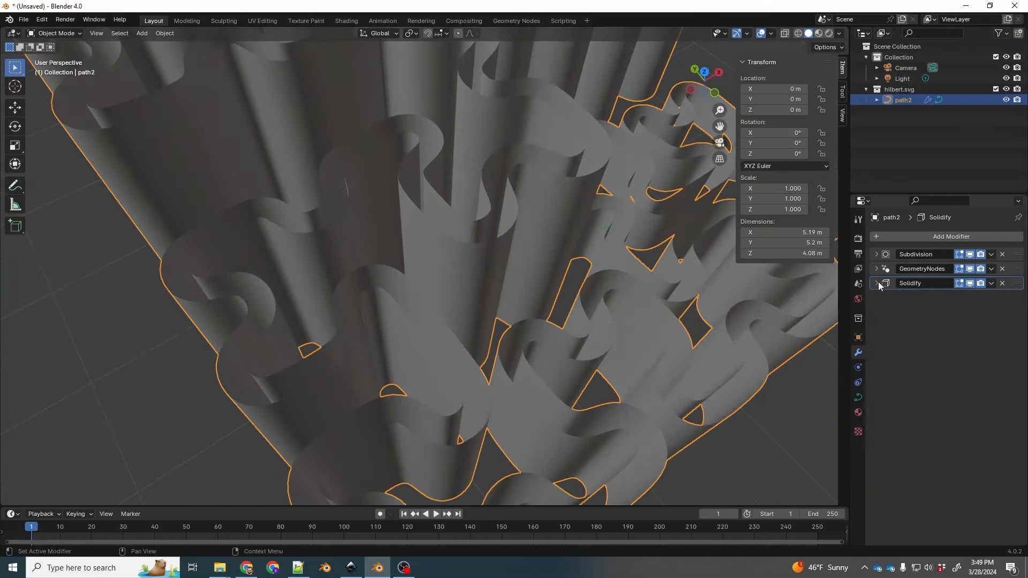
Step: Add a second Solidify modifier with its offset at 1 and its thickness at about 0.035 m
click(883, 237)
mouse_move(858, 251)
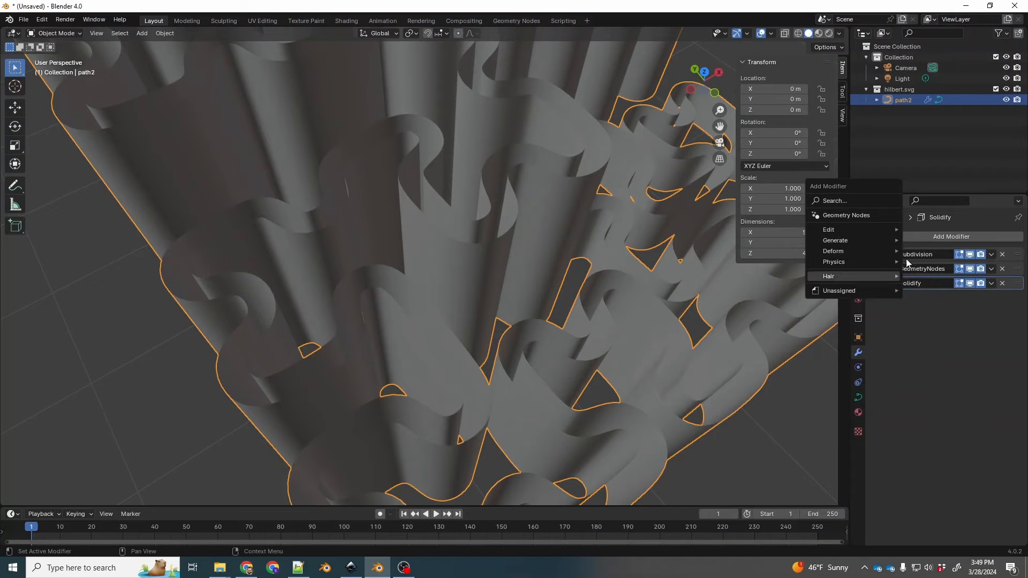
click(935, 325)
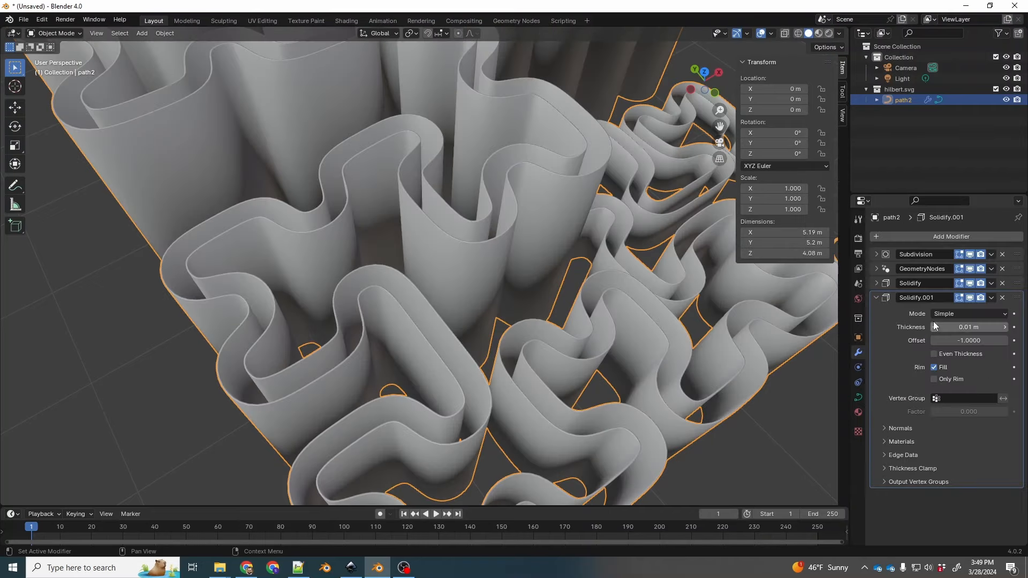
drag(967, 327, 1007, 339)
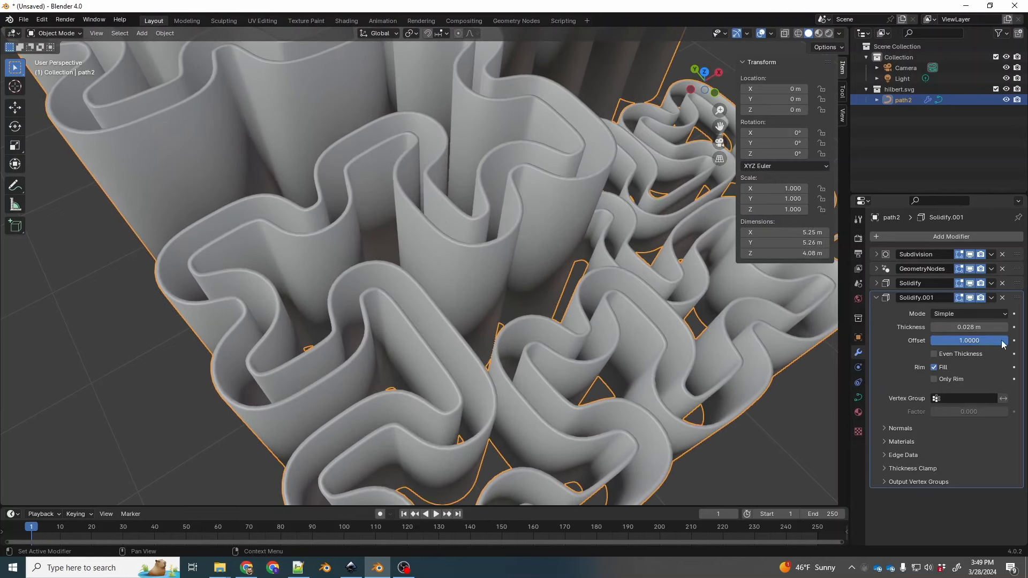
middle_drag(474, 276, 720, 265)
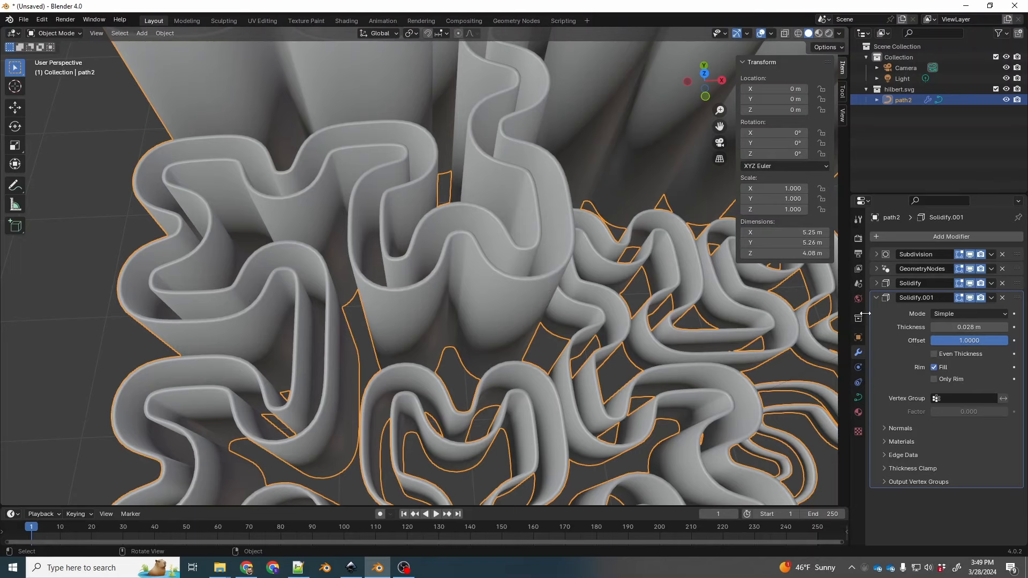
mouse_move(970, 327)
mouse_down()
mouse_move(1002, 327)
mouse_move(956, 328)
mouse_up()
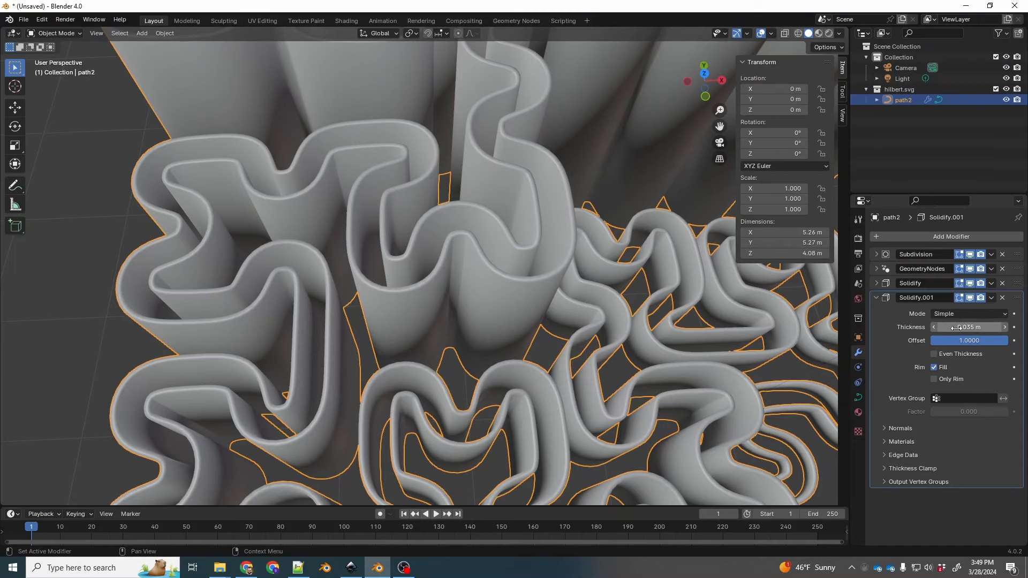
Step: Apply smooth shading to the path2 channel and collapse the second Solidify modifier's settings
middle_drag(416, 330, 462, 312)
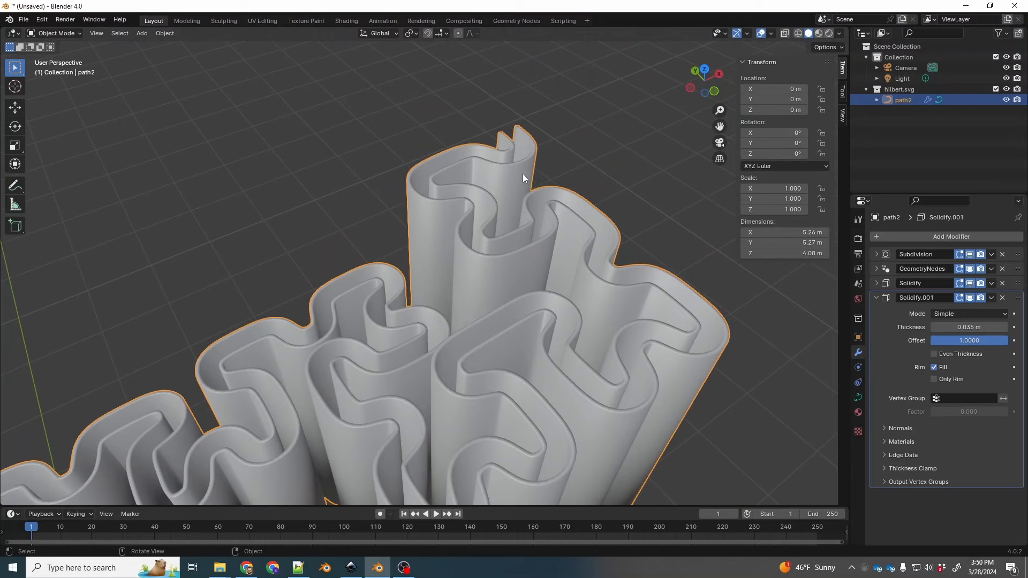
middle_drag(523, 174, 513, 212)
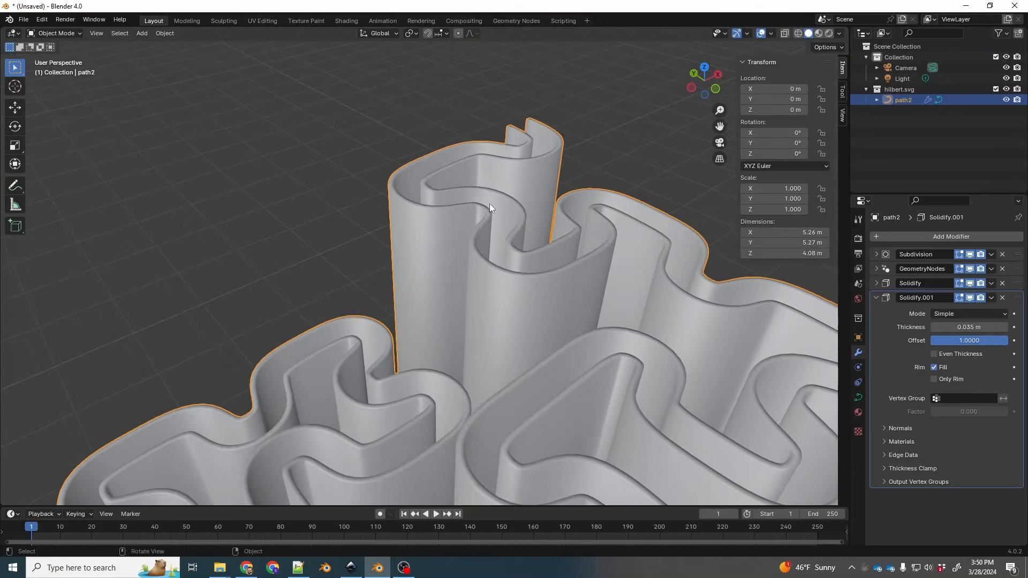
right_click(513, 190)
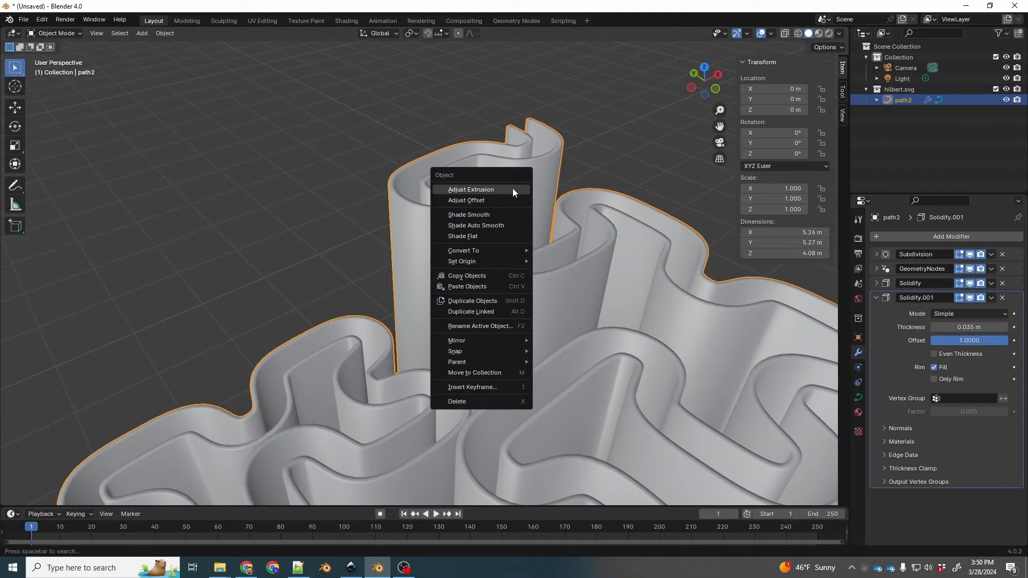
click(487, 227)
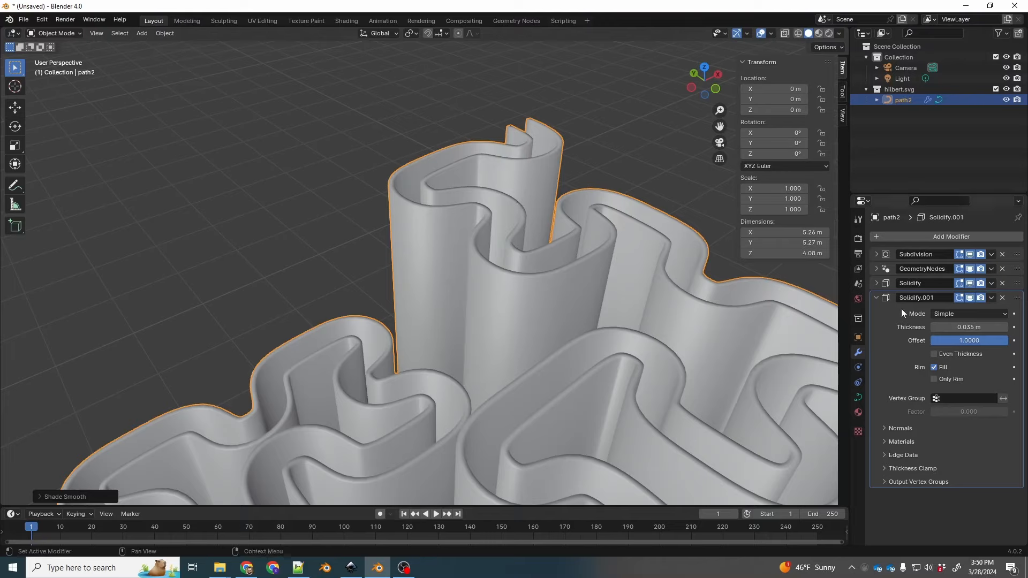
click(878, 296)
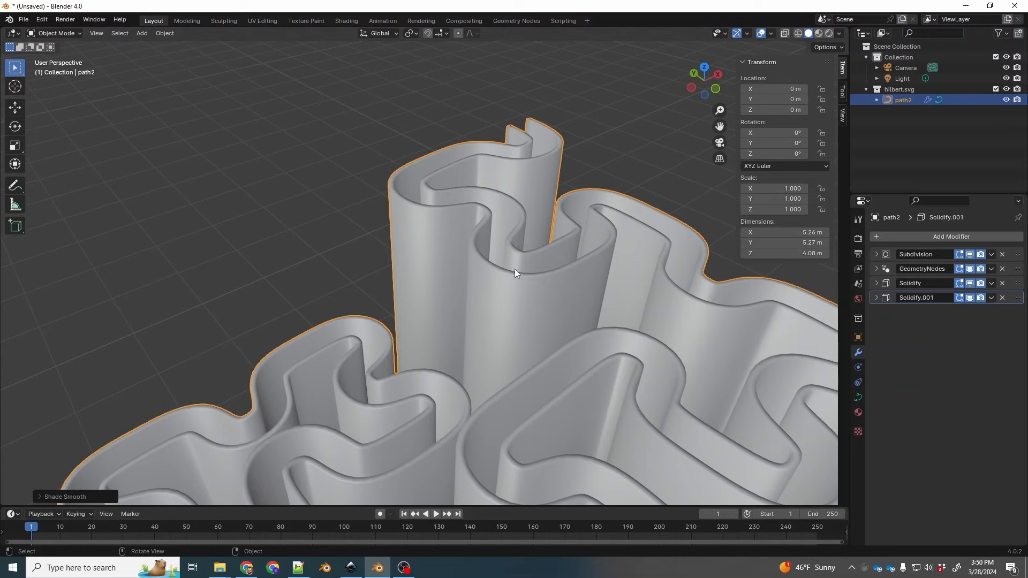
mouse_move(515, 270)
middle_down()
mouse_move(481, 244)
mouse_move(516, 262)
middle_up()
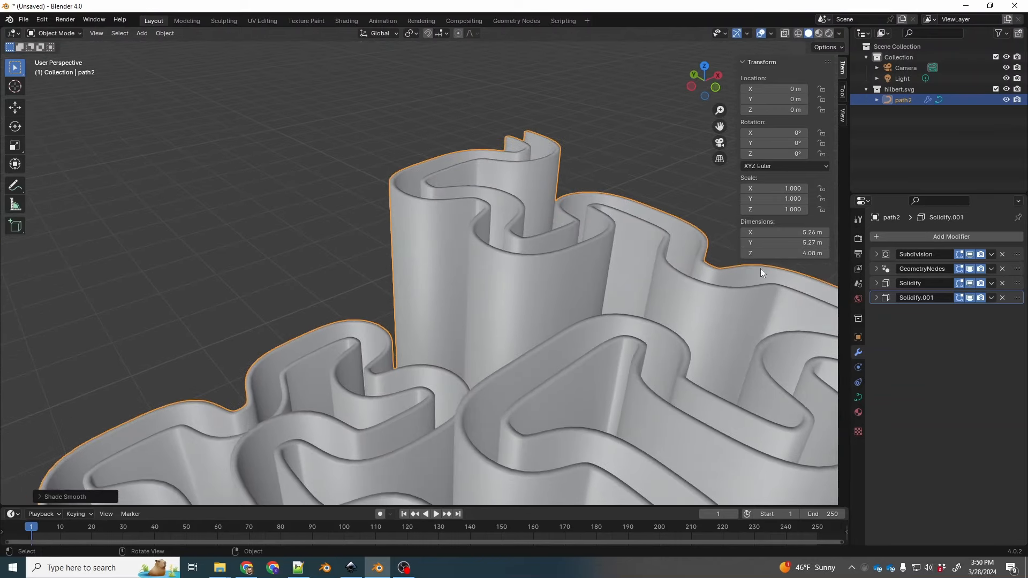
Step: Duplicate path2 in place and hide the original from both the viewport and renders
click(859, 367)
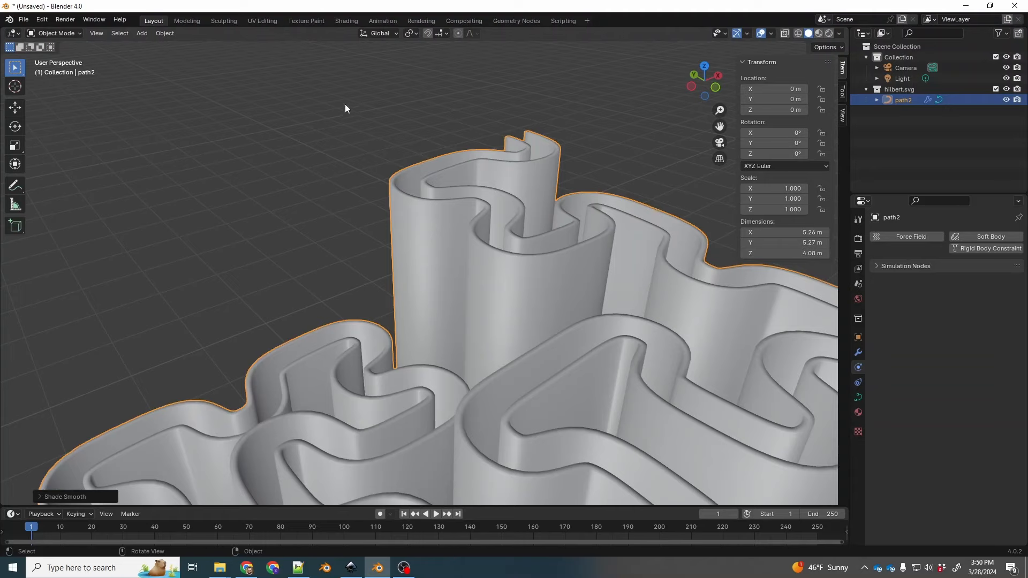
click(163, 32)
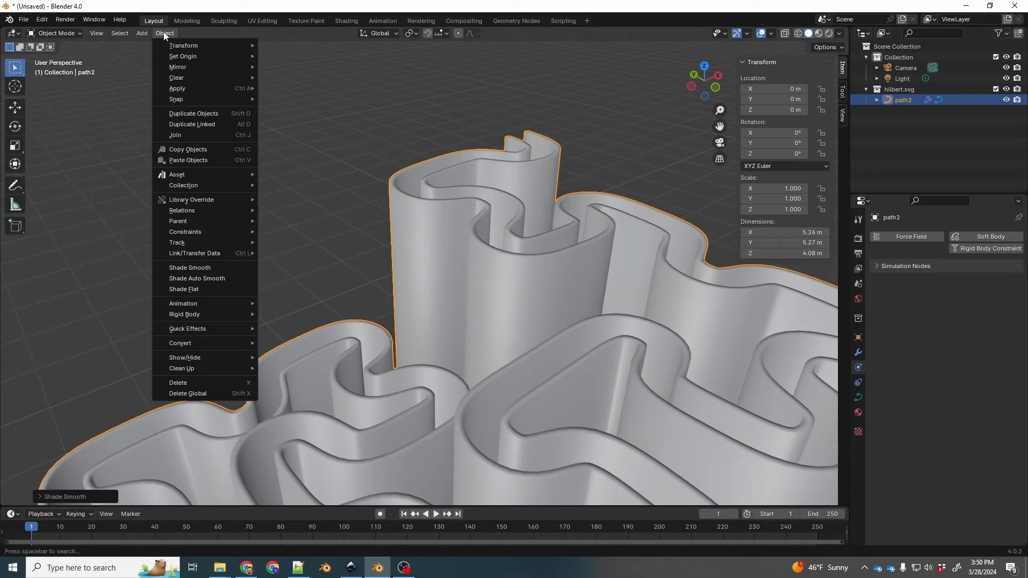
click(215, 112)
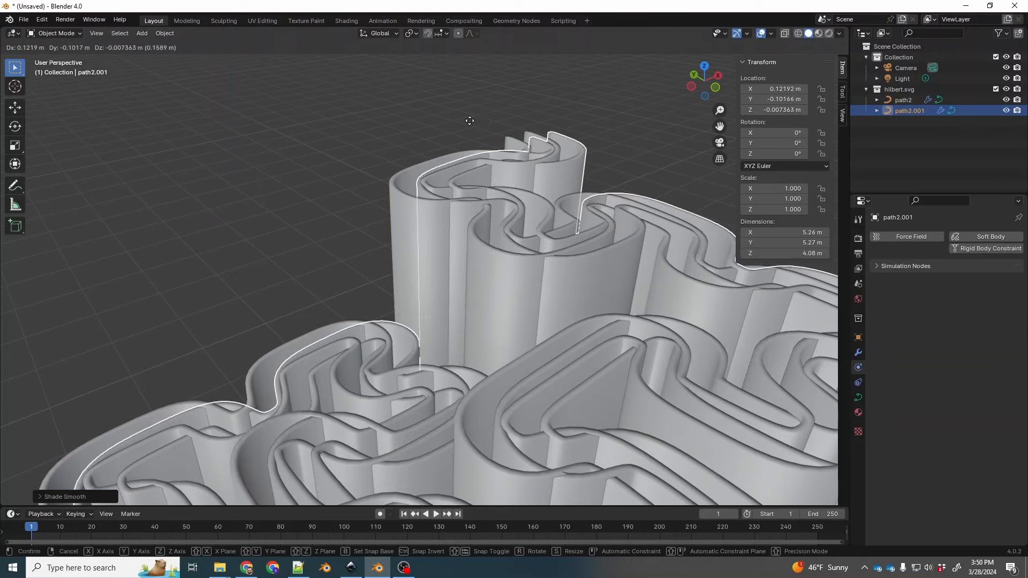
right_click(809, 174)
click(1007, 100)
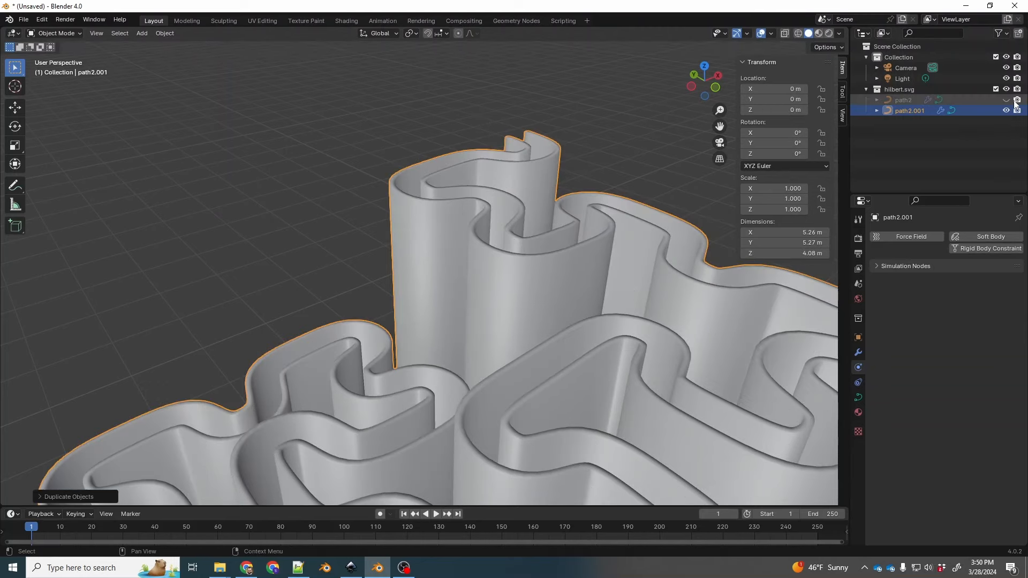
click(1017, 101)
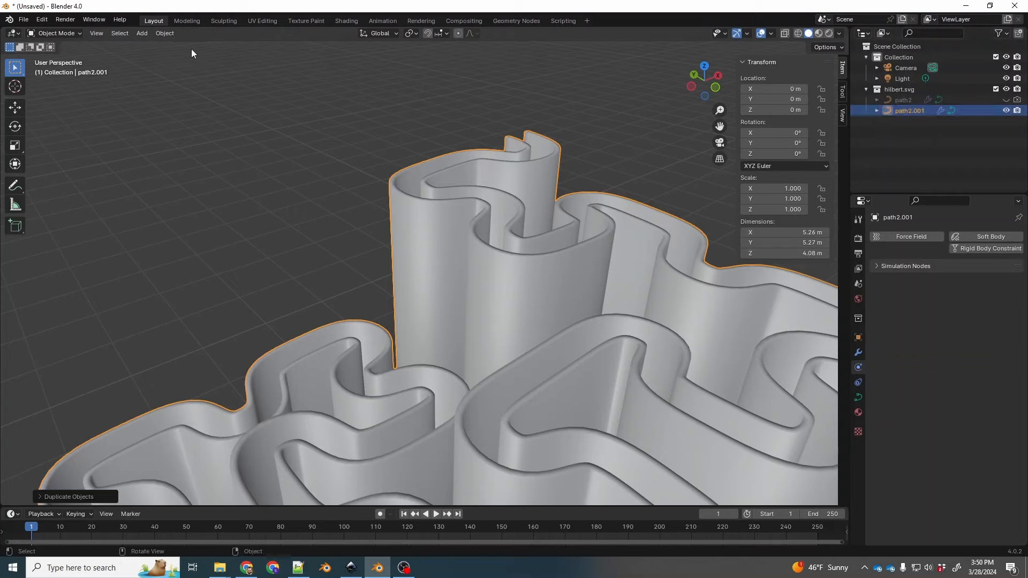
Step: Convert the duplicate path2.001 to a mesh and briefly check its geometry in Edit Mode
click(165, 33)
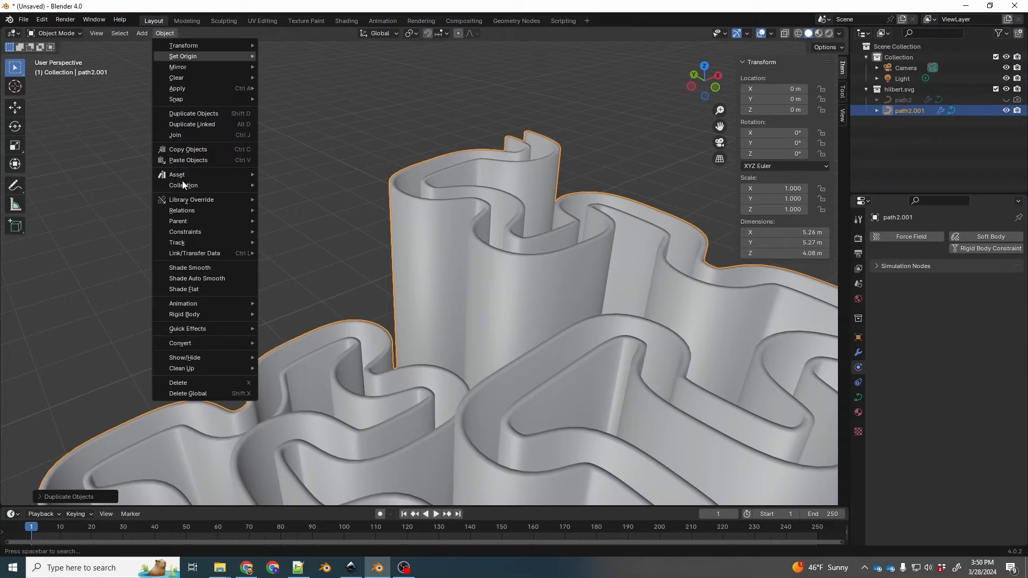
mouse_move(208, 345)
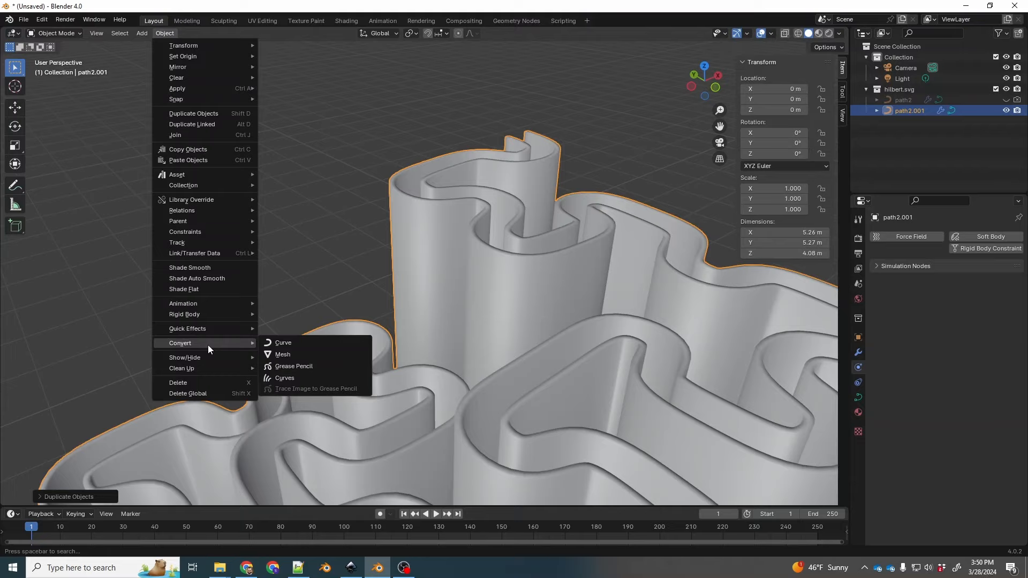
click(283, 355)
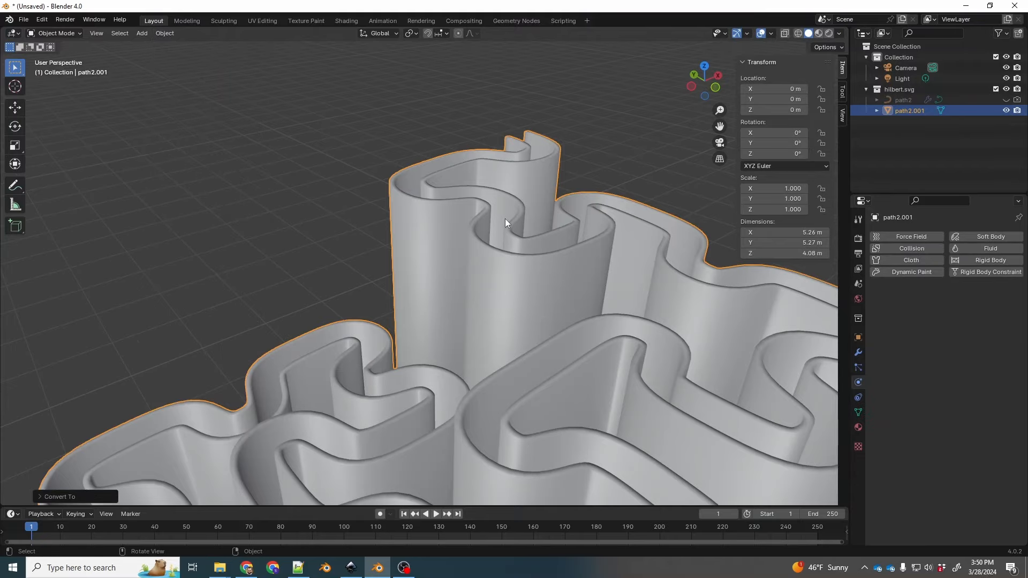
key(Tab)
middle_drag(505, 223, 541, 220)
key(Tab)
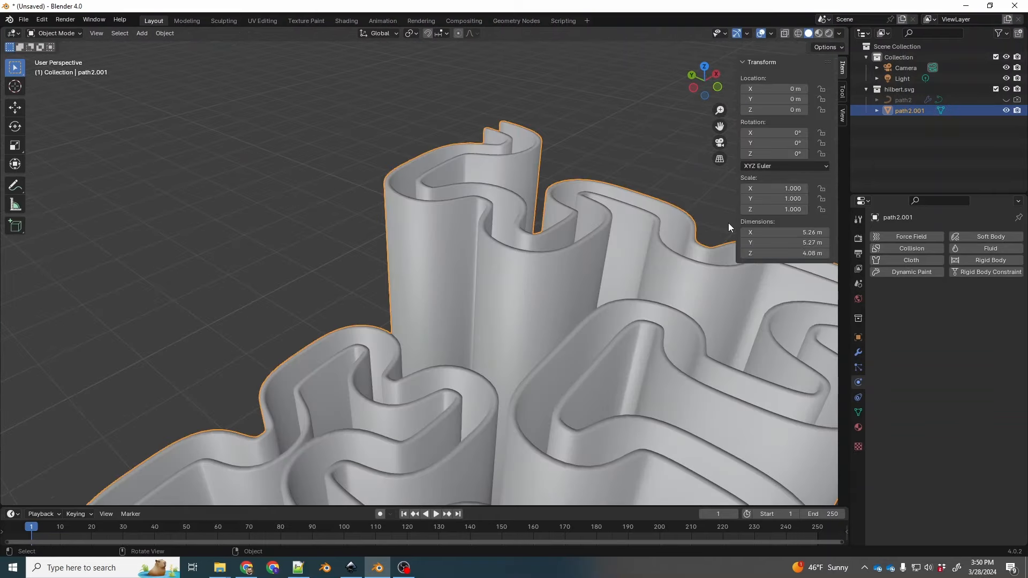
Step: Add Rigid Body physics to path2.001, with its type set to Passive and its collision shape to Mesh
click(977, 262)
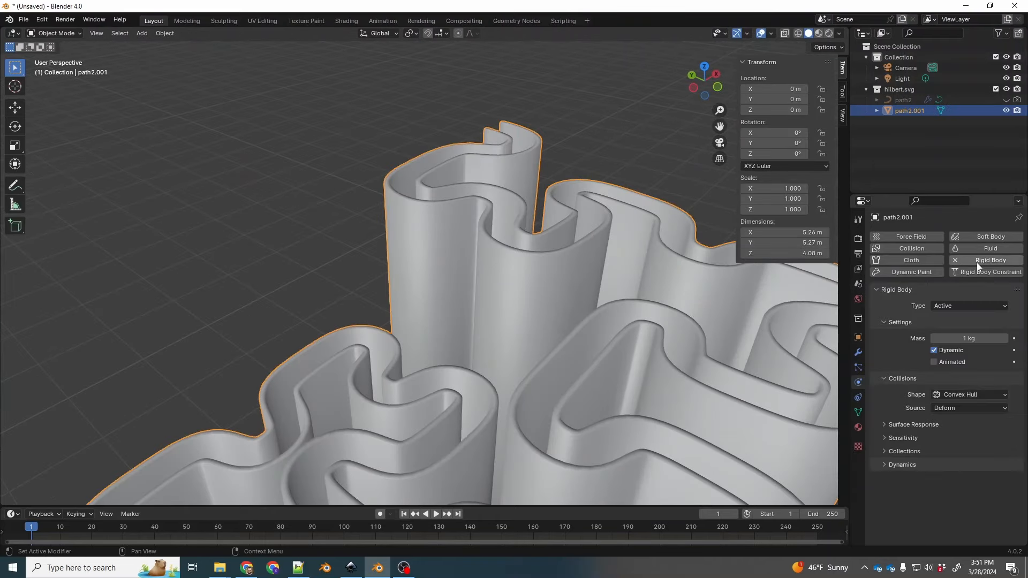
click(949, 302)
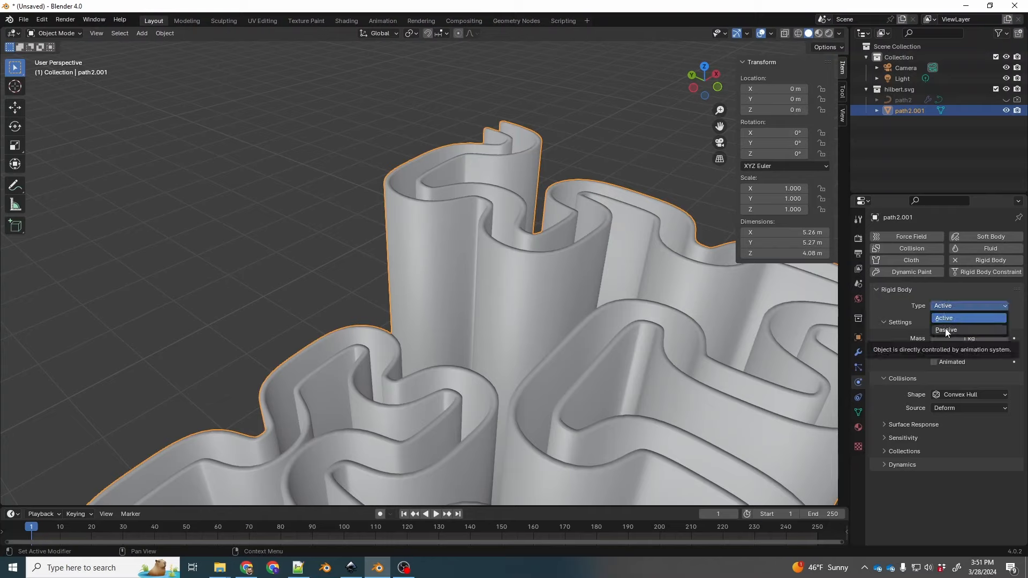
click(946, 329)
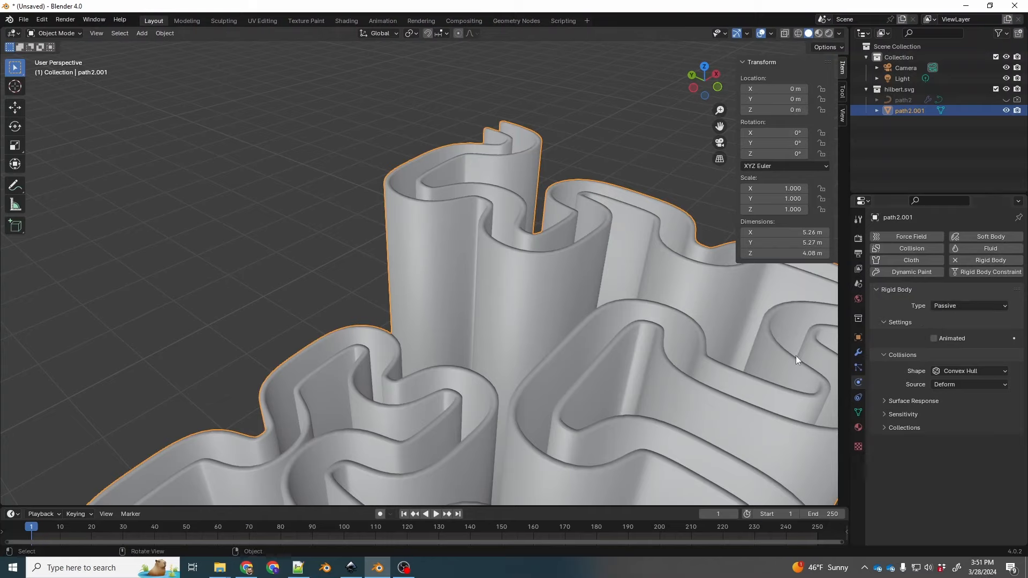
click(956, 371)
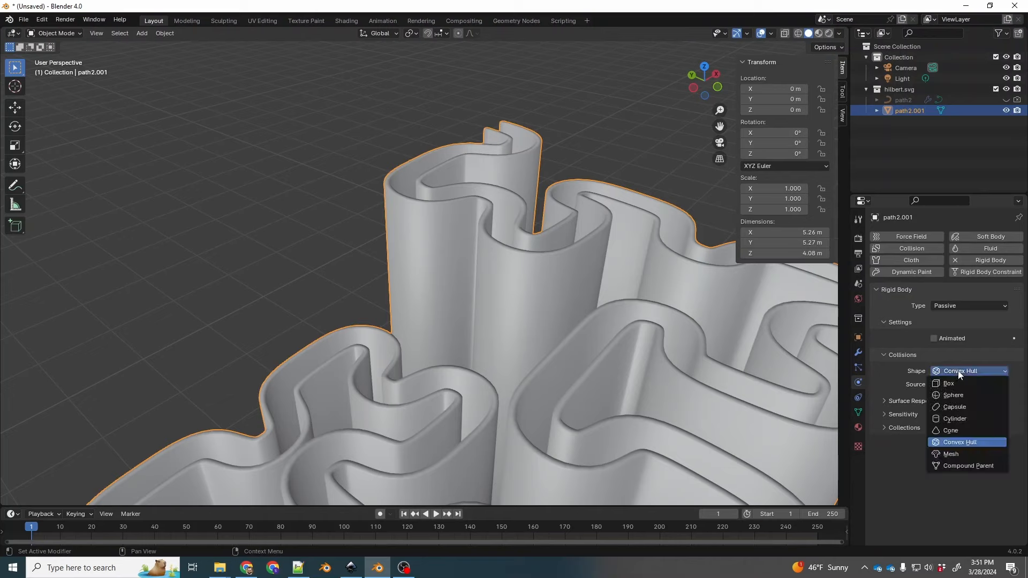
click(947, 454)
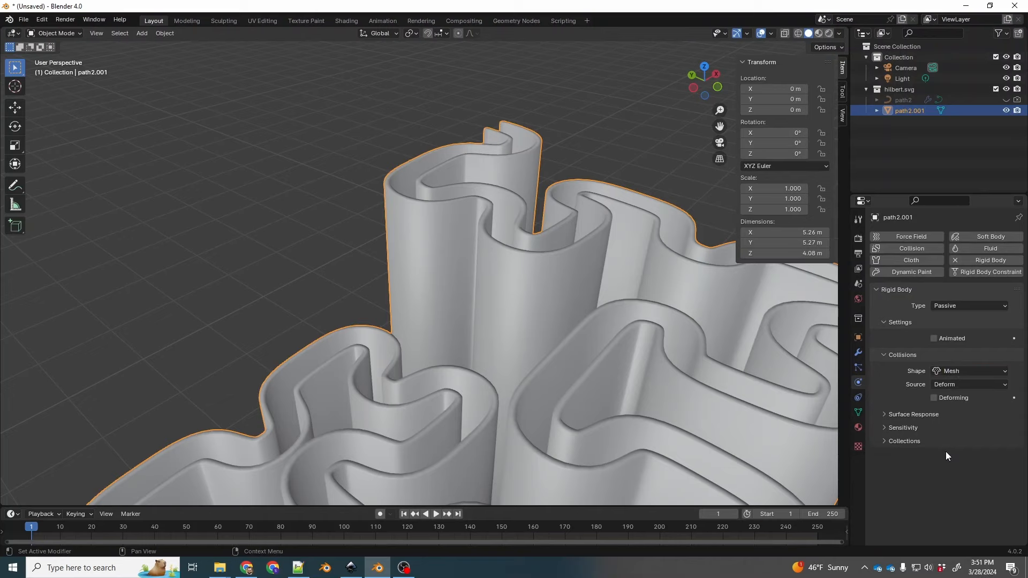
Step: Apply Shade Auto Smooth to the channel mesh and inspect the wall rims at its highest end
right_click(494, 179)
click(476, 177)
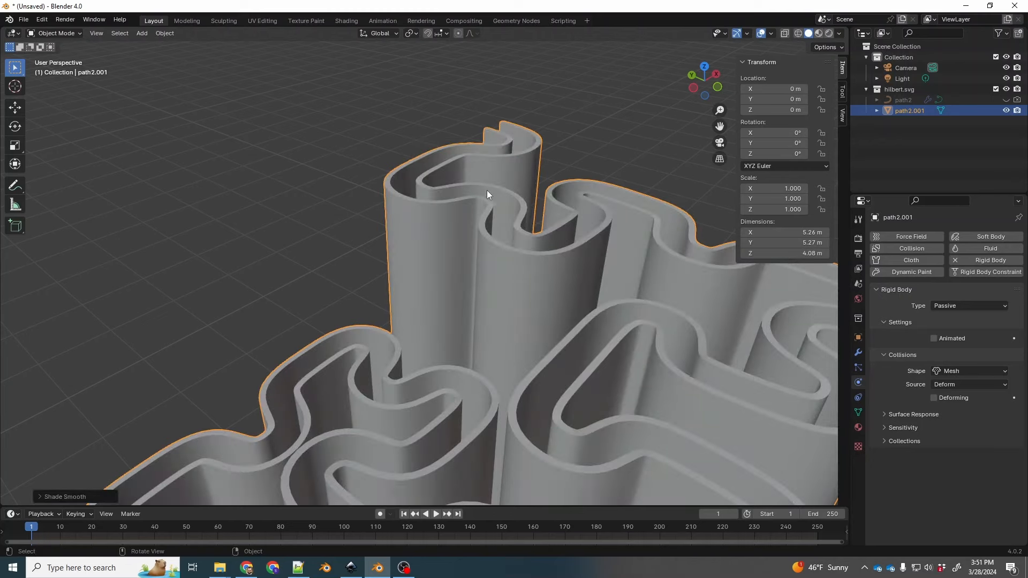
right_click(487, 177)
click(481, 165)
mouse_move(496, 220)
middle_down()
mouse_move(521, 205)
mouse_move(464, 193)
mouse_move(485, 222)
middle_up()
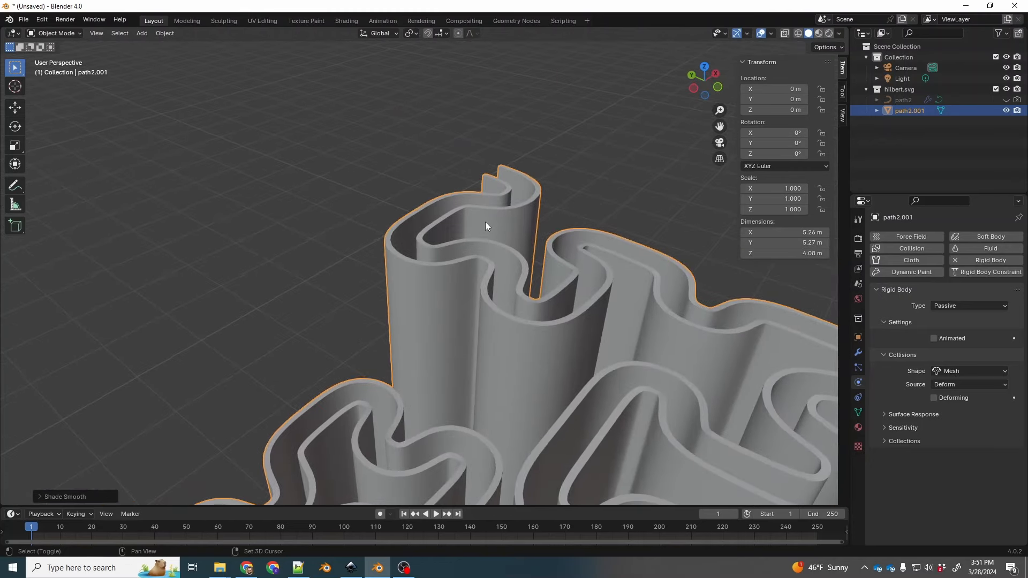
scroll(492, 204, up, 3)
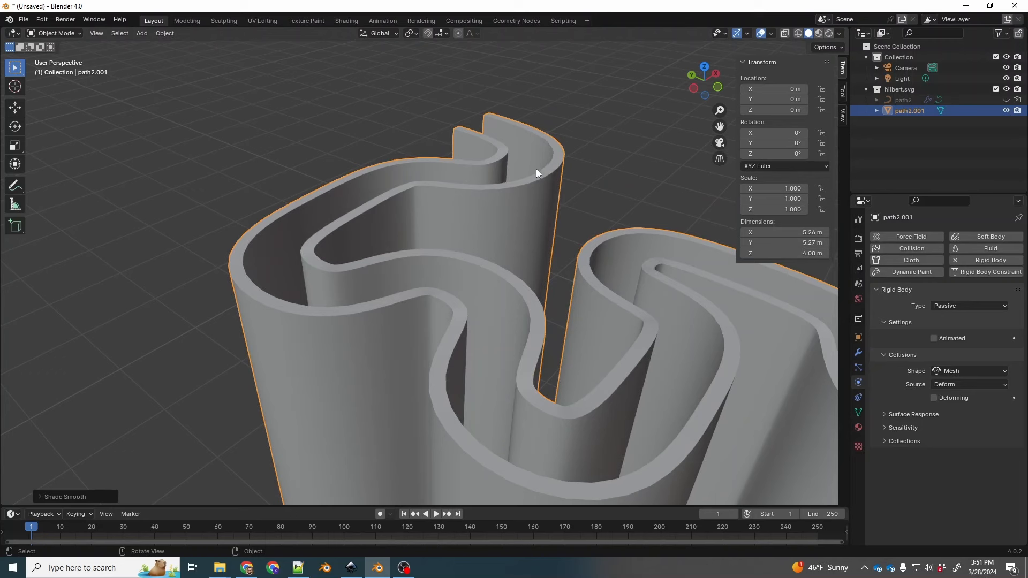
Step: Snap the 3D cursor to a vertex on the wall rim near the channel's highest end, and return to Object Mode
key(Tab)
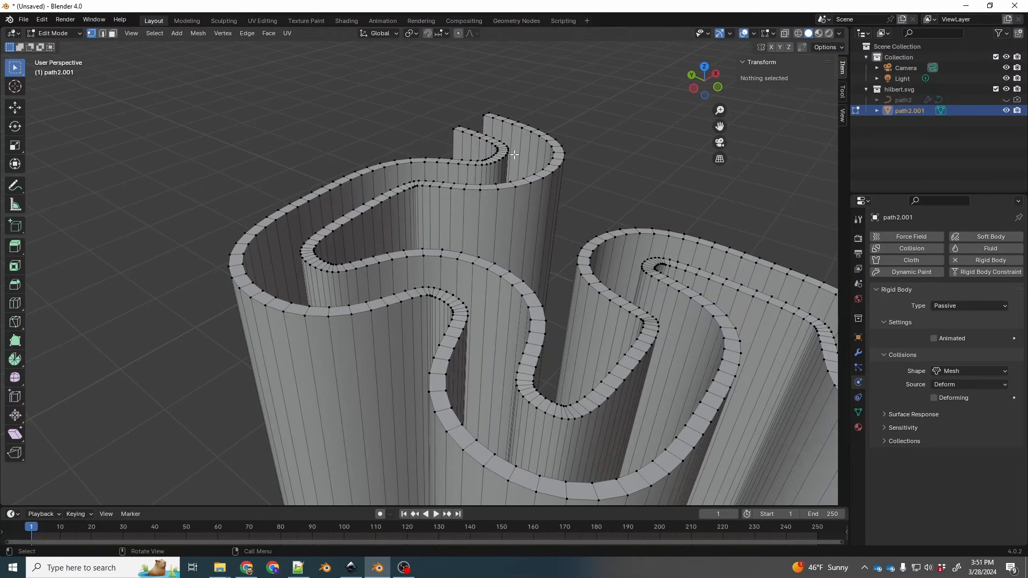
click(547, 161)
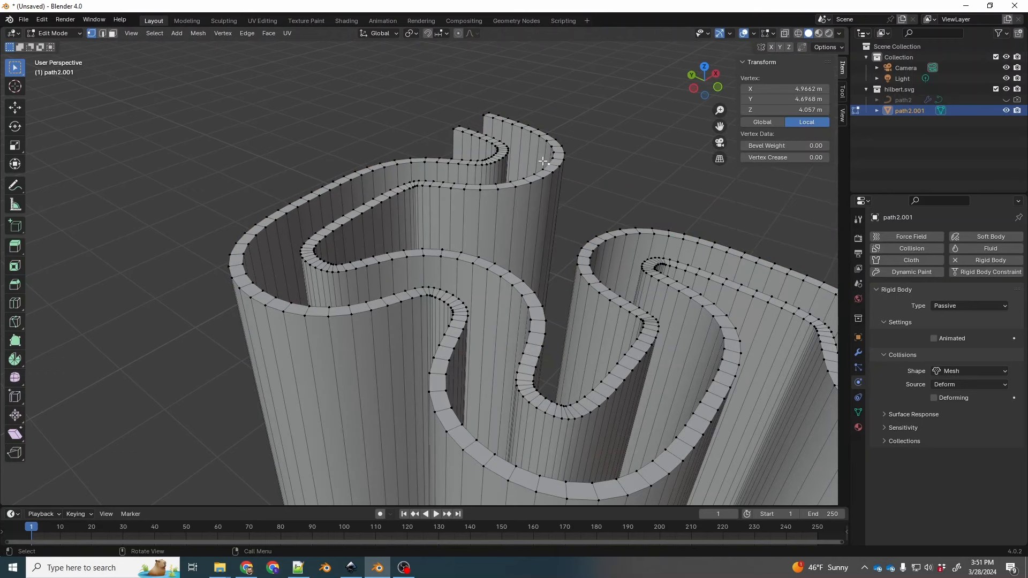
key(shift+s)
click(541, 144)
key(shift+s)
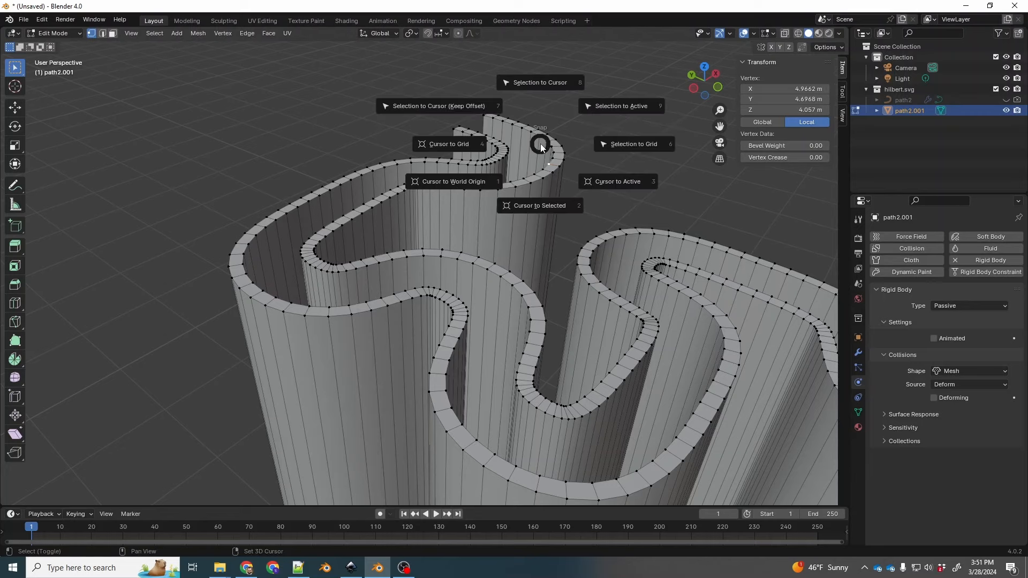
click(536, 217)
key(Tab)
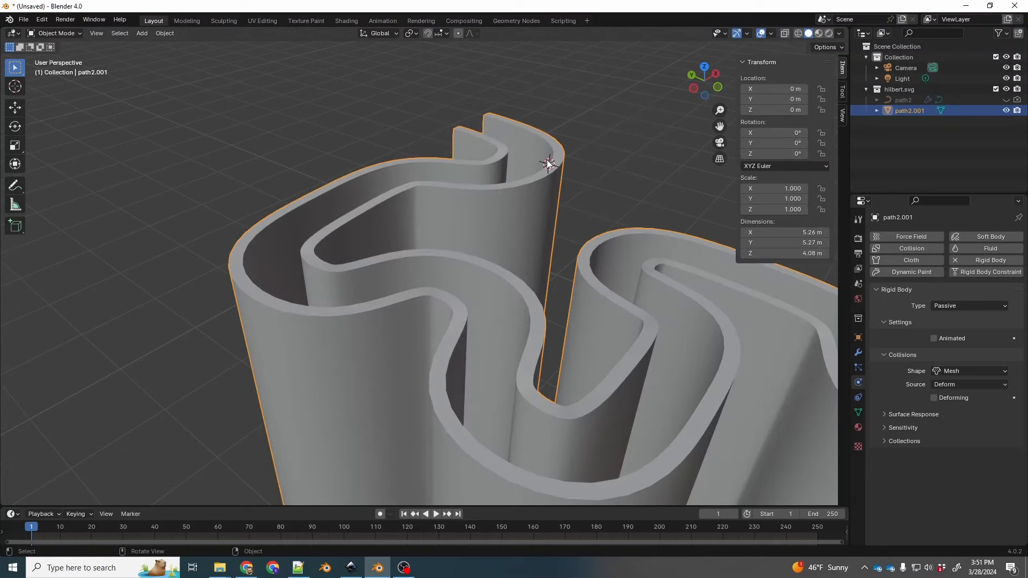
Step: Add a UV sphere at the 3D cursor and scale it down to about 0.173 m in diameter
key(shift+a)
mouse_move(517, 156)
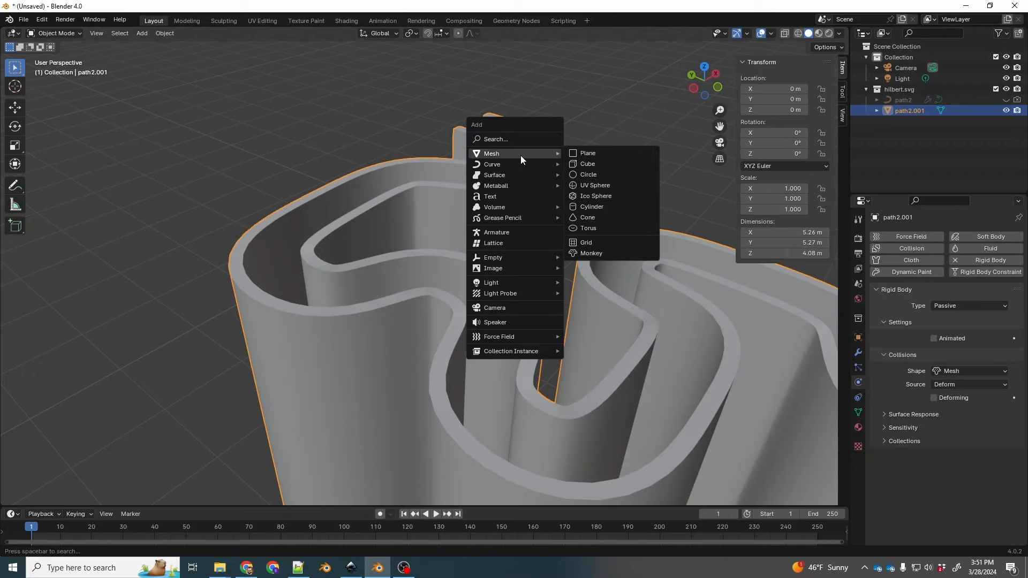
click(595, 185)
scroll(582, 193, down, 4)
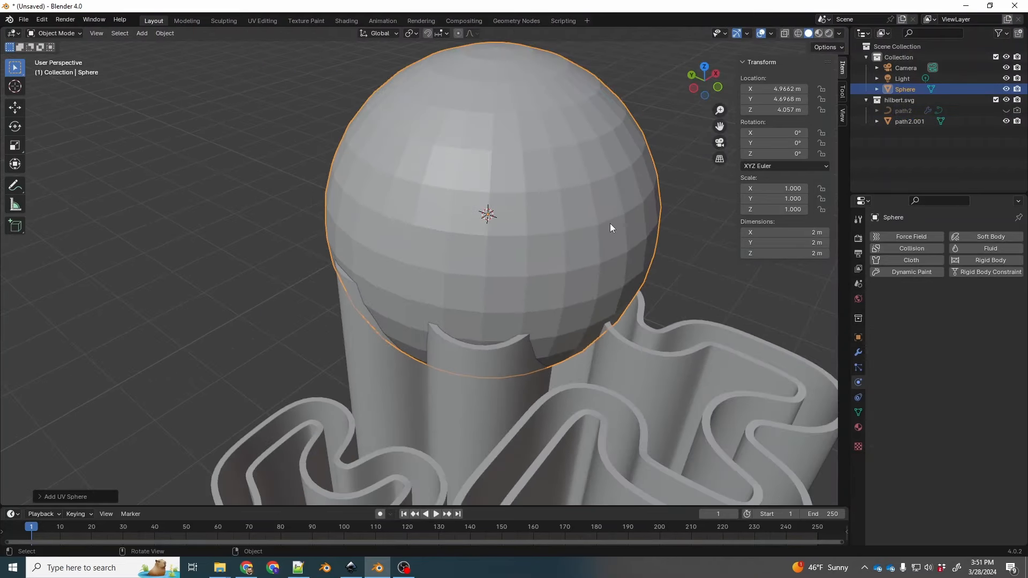
key(s)
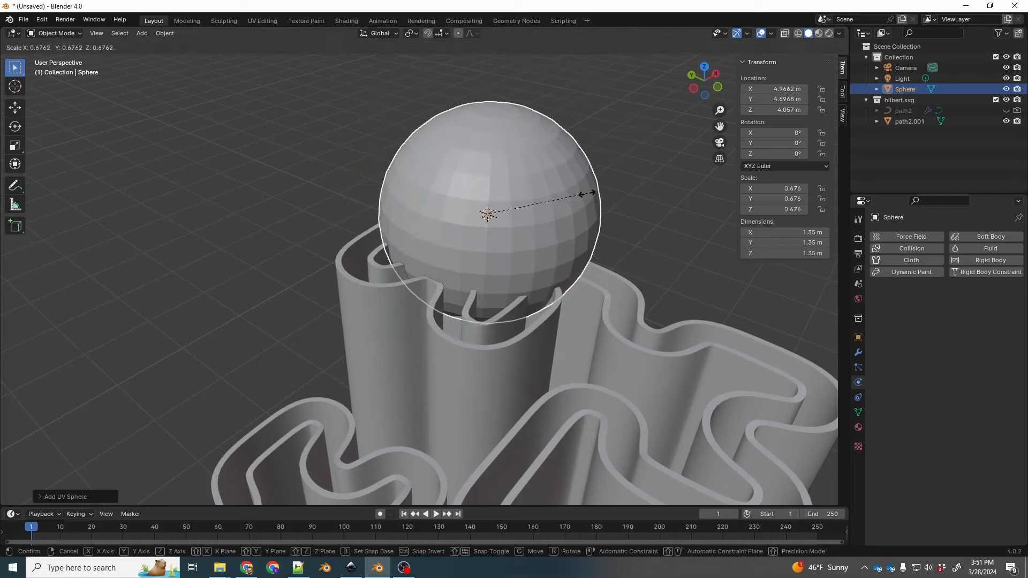
click(487, 214)
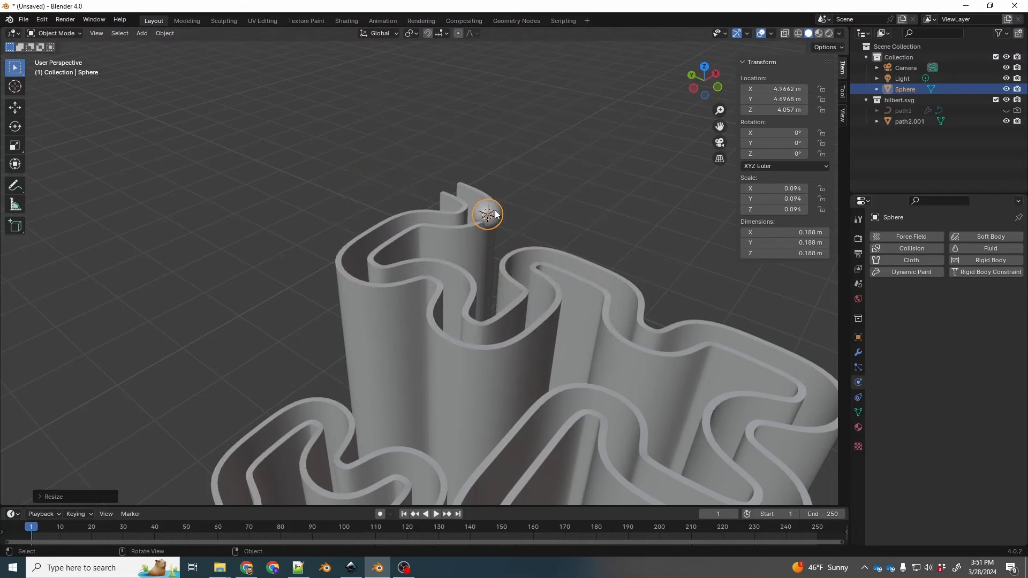
scroll(545, 195, up, 3)
key(s)
click(552, 194)
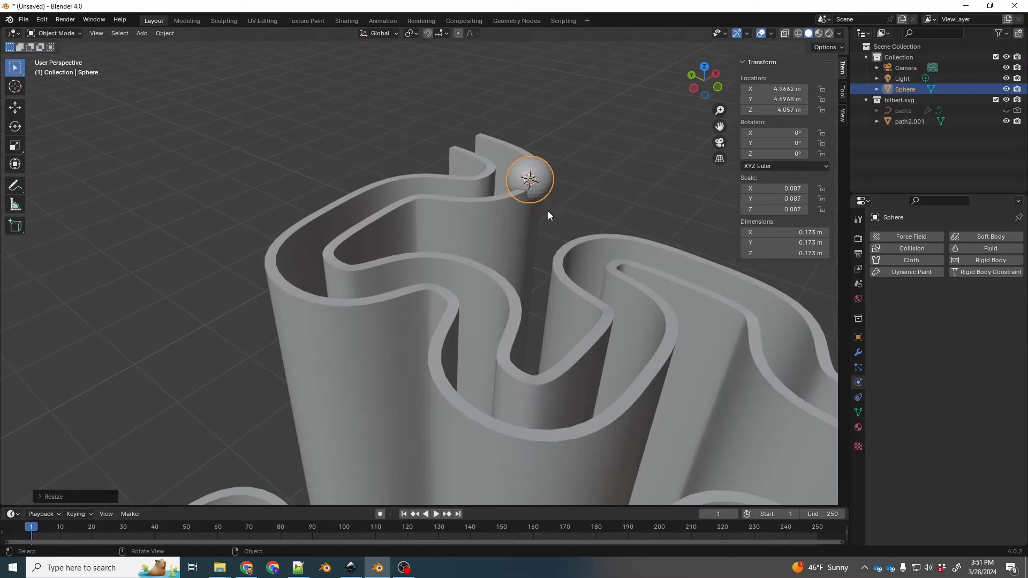
Step: In top view, move the sphere between the channel walls near the highest end, to about X 5.007 m, Y 4.796 m
click(705, 68)
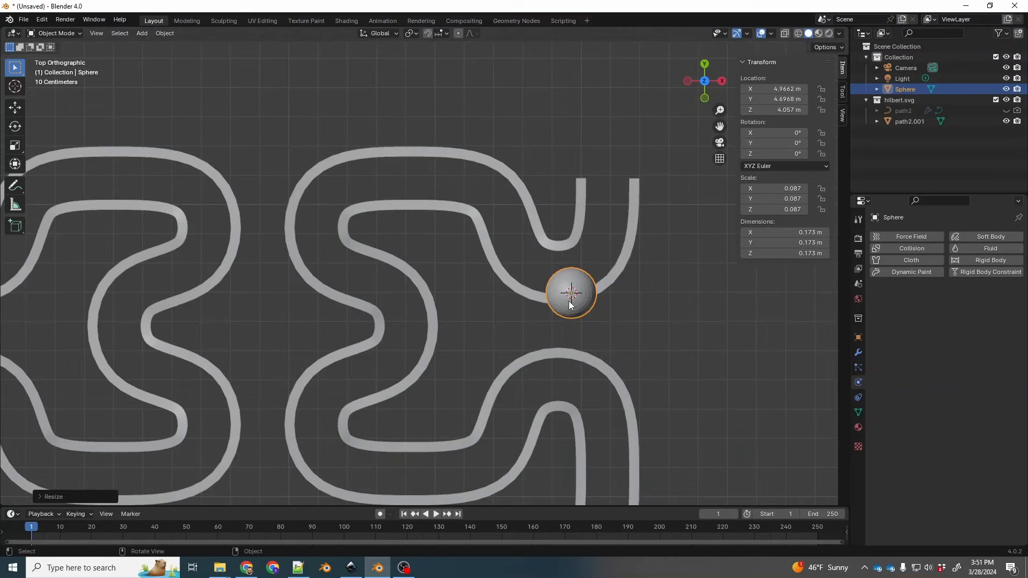
key(g)
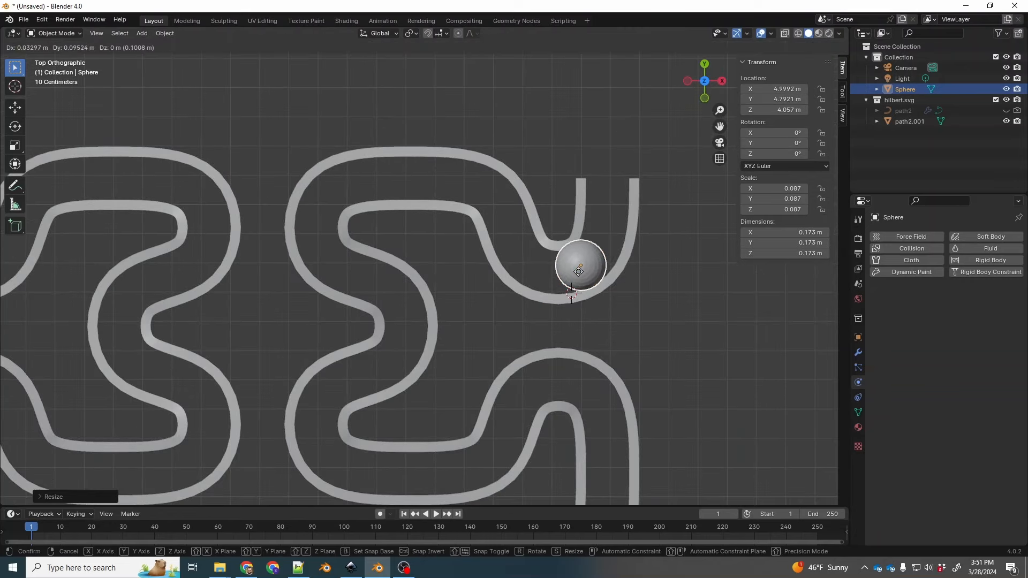
click(583, 275)
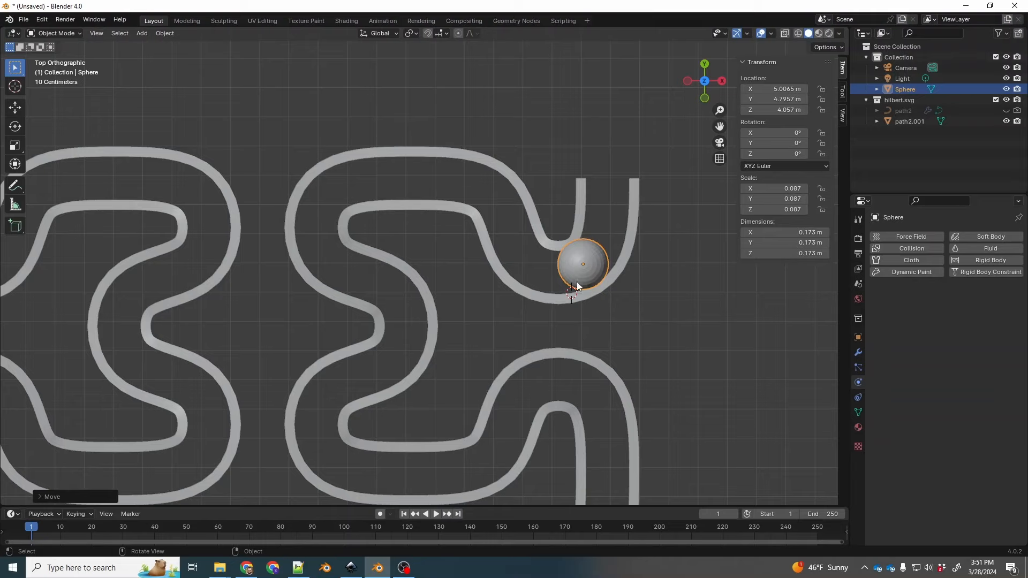
Step: Enlarge the sphere to about 0.202 m in diameter and raise it above the wall rims to about Z 4.149 m
key(s)
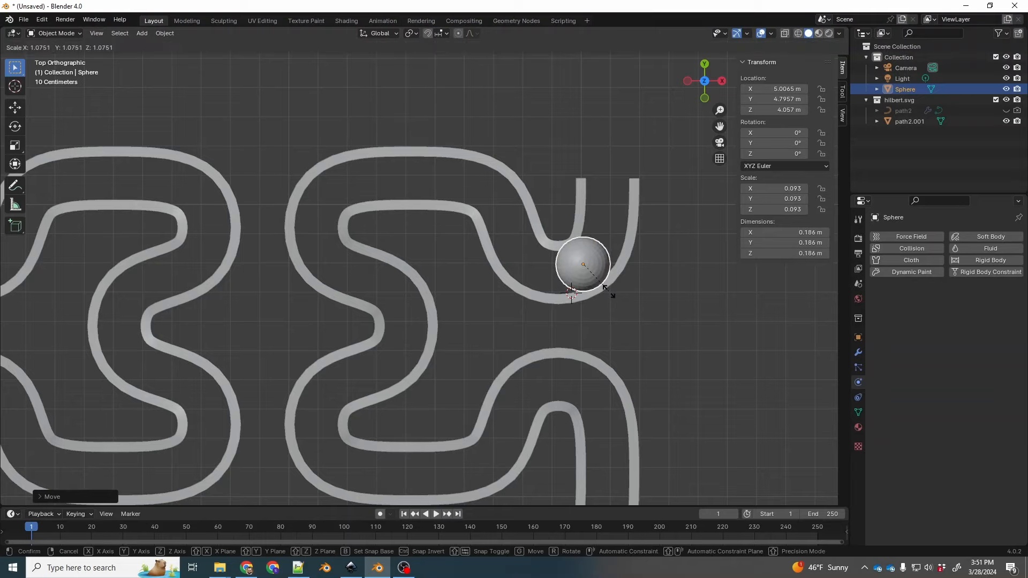
click(610, 299)
middle_drag(580, 309, 605, 210)
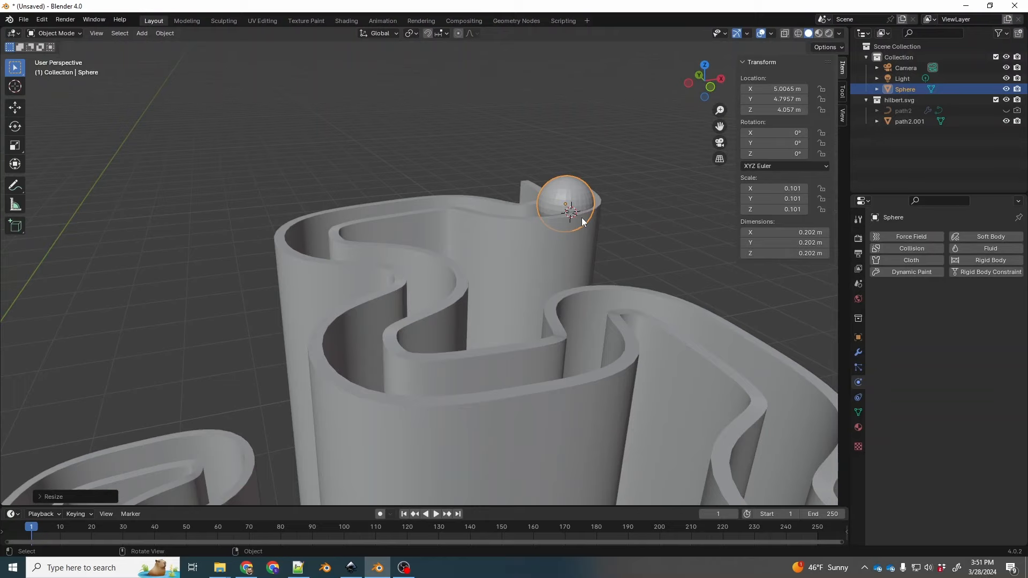
key(g)
key(z)
click(583, 197)
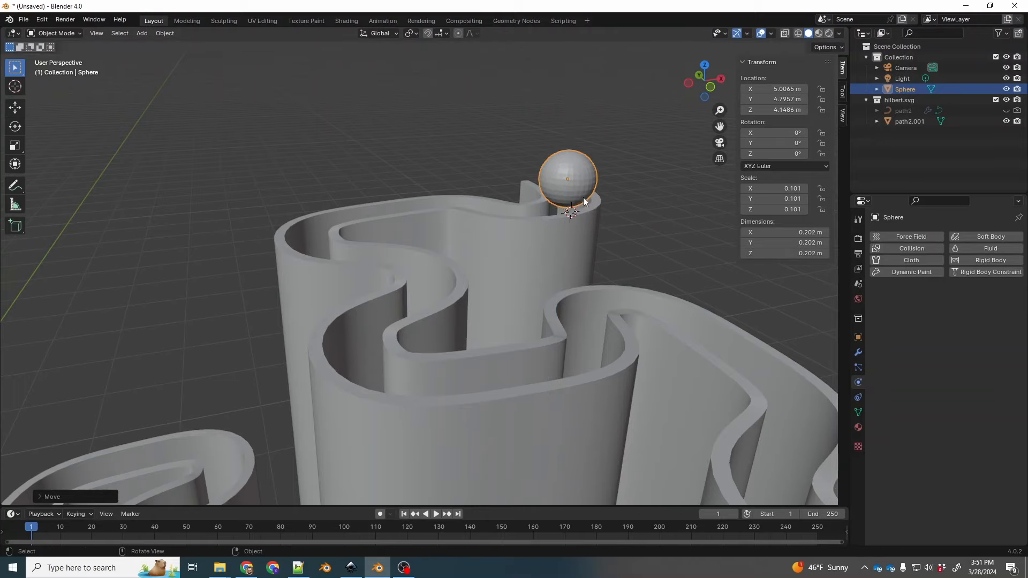
Step: Add active rigid body physics to the sphere and set its collision shape to Sphere
middle_drag(584, 197, 584, 220)
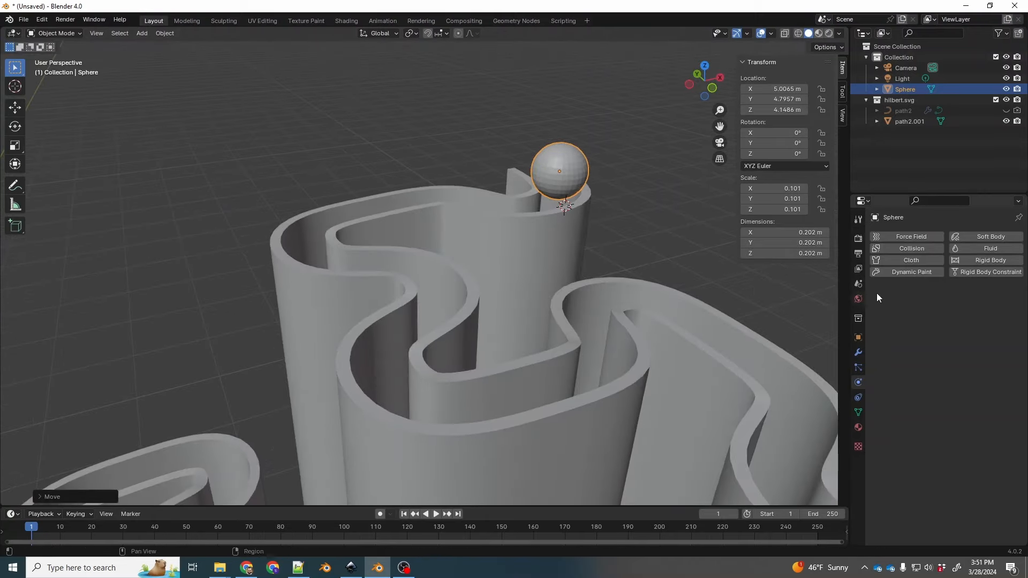
click(968, 260)
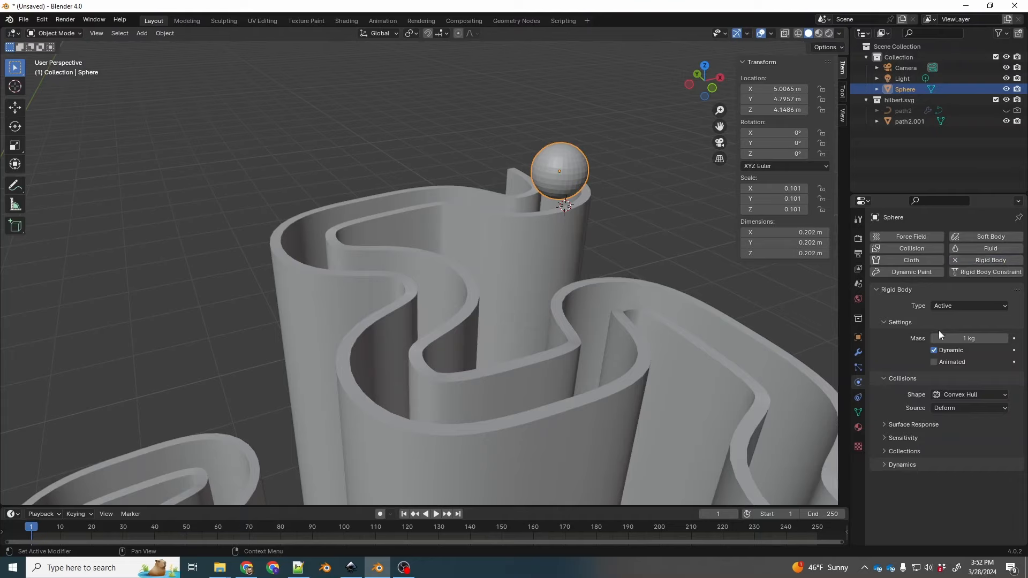
click(950, 395)
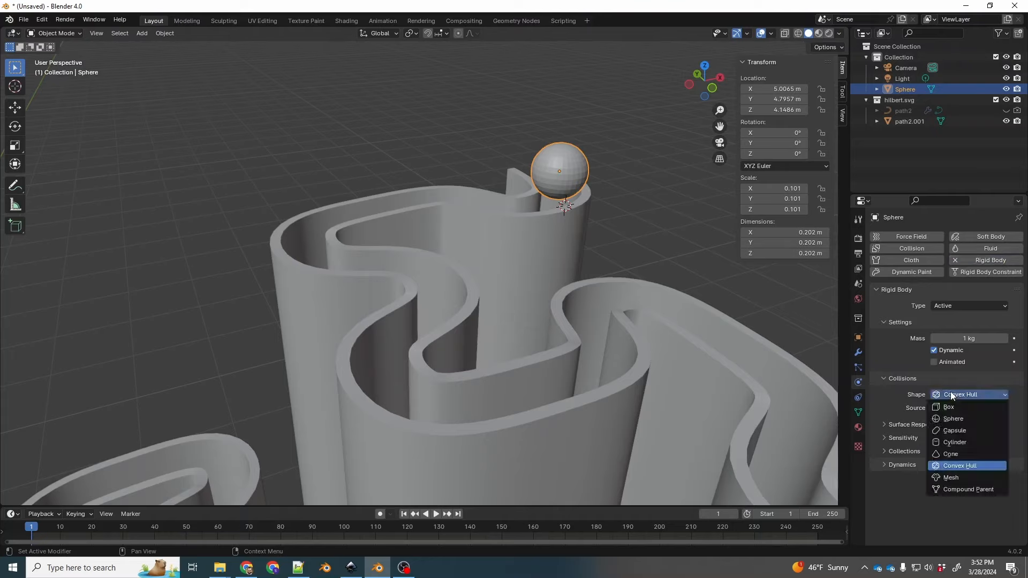
click(953, 420)
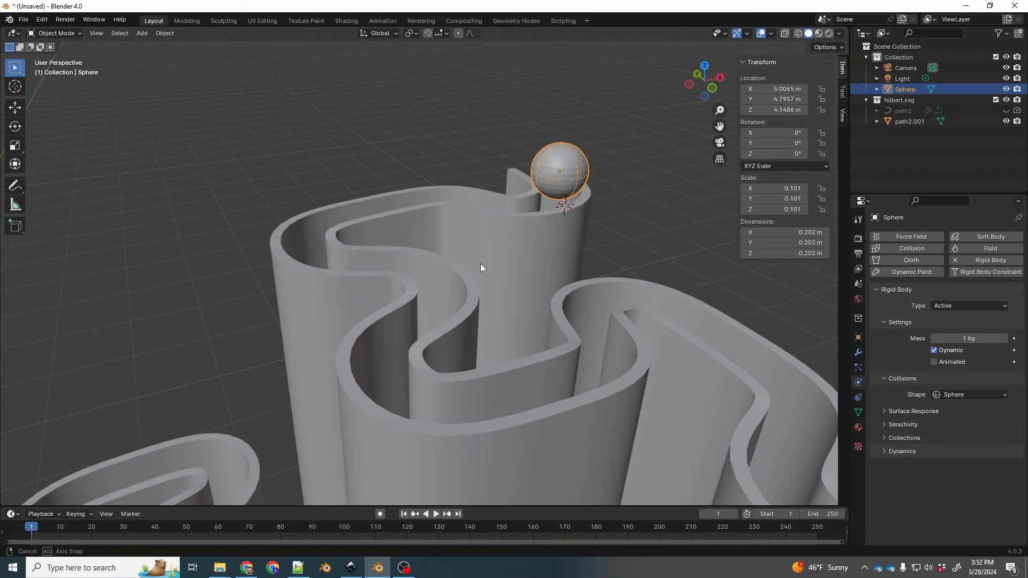
Step: Play the simulation briefly to check how the sphere behaves on the rims, and return to frame 1
middle_drag(480, 268, 545, 210)
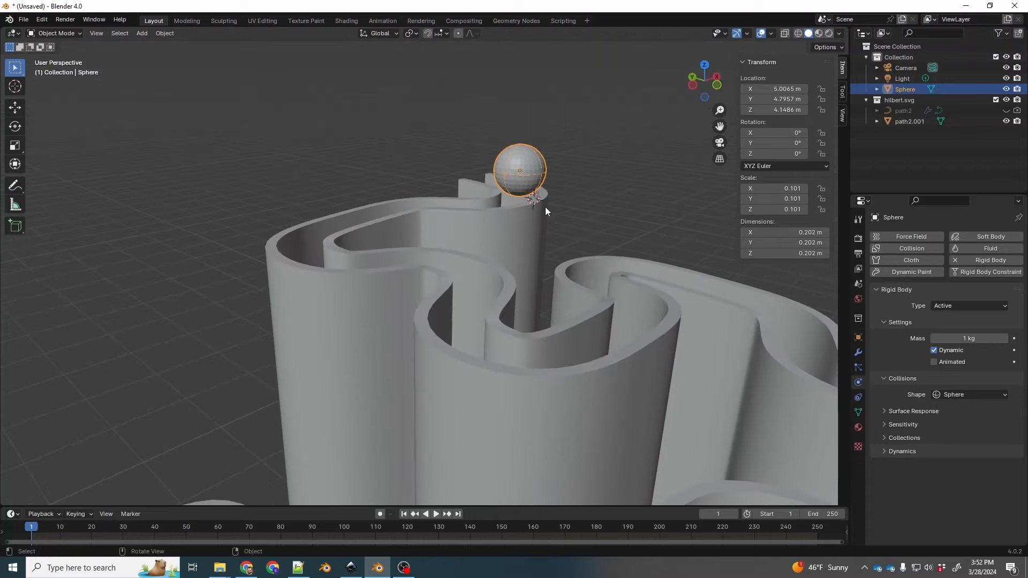
key(space)
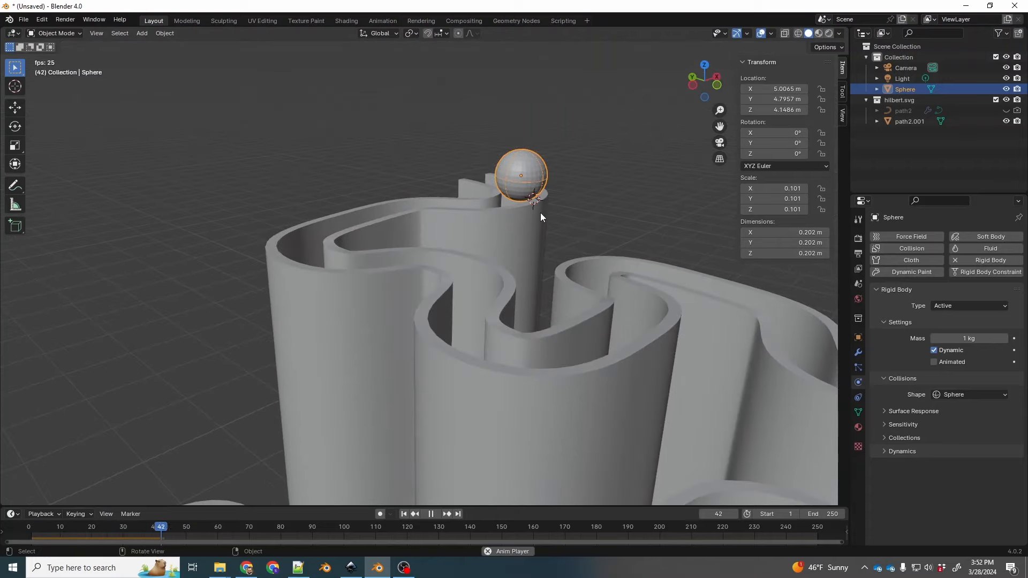
key(space)
key(shift+Left)
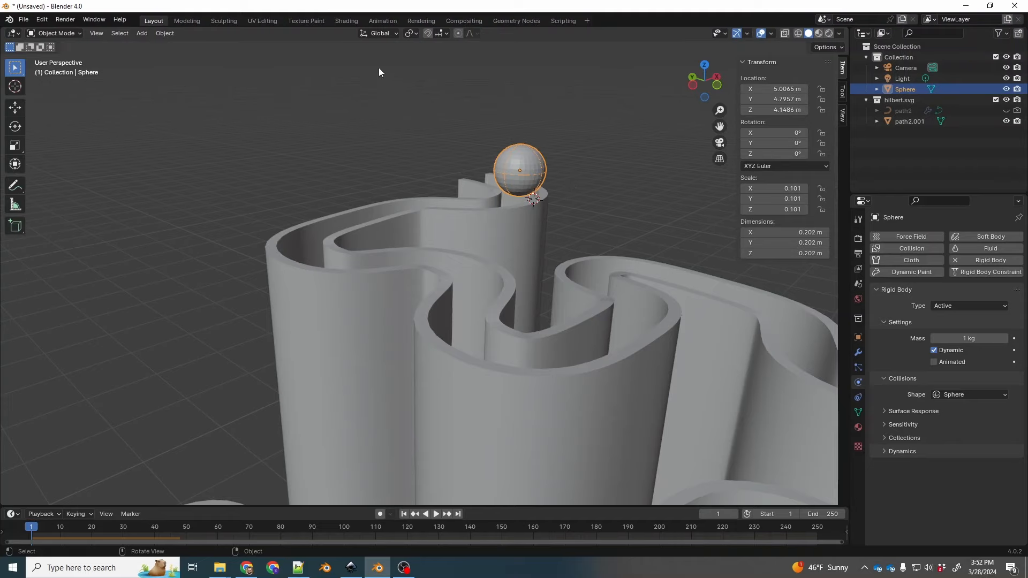
Step: Apply the scale transform to the sphere
click(165, 35)
mouse_move(212, 87)
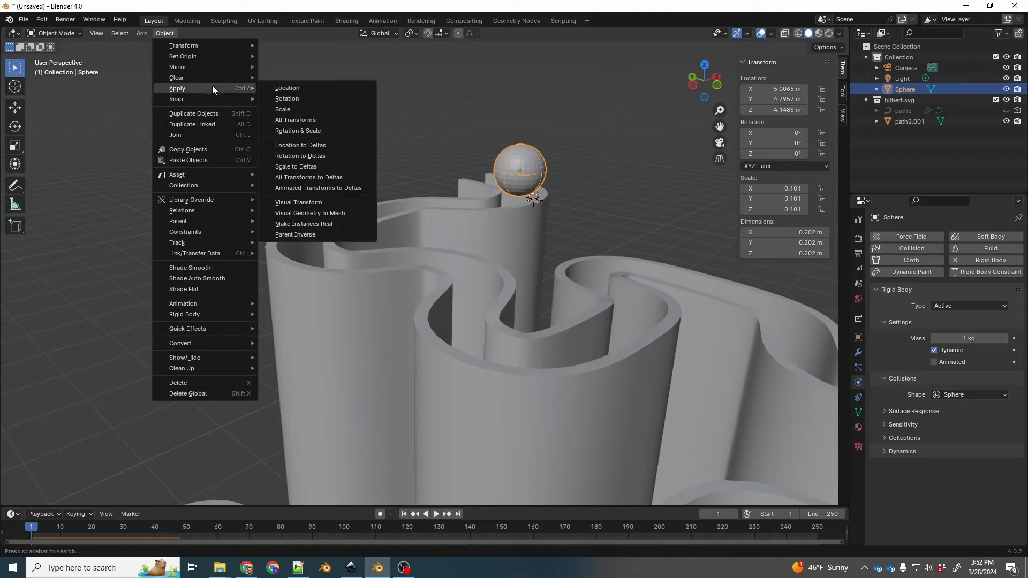
click(292, 108)
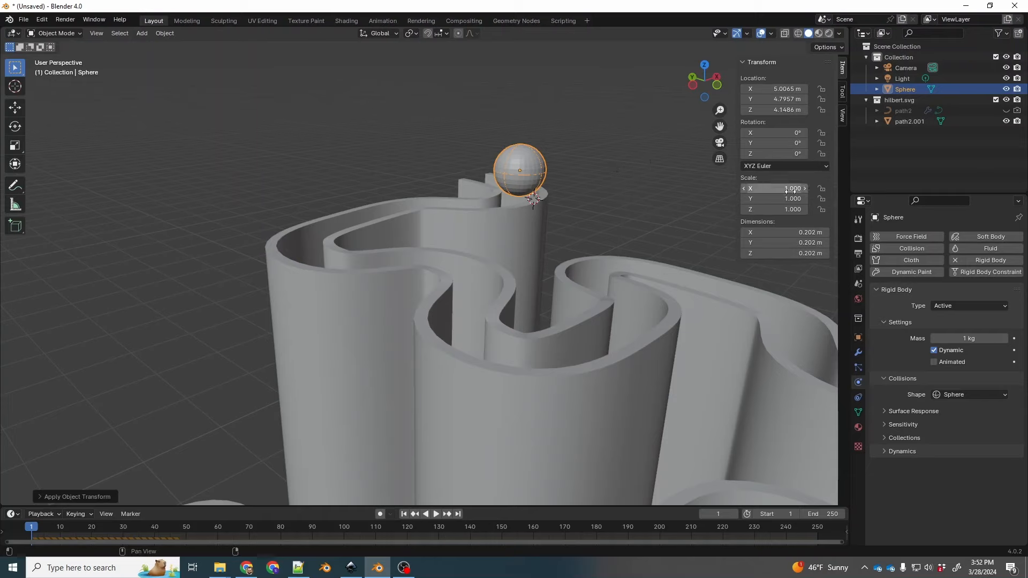
Step: Check the channel mesh's scale and rigid body settings, deselect it, and play the simulation while following the marble down the run
click(606, 275)
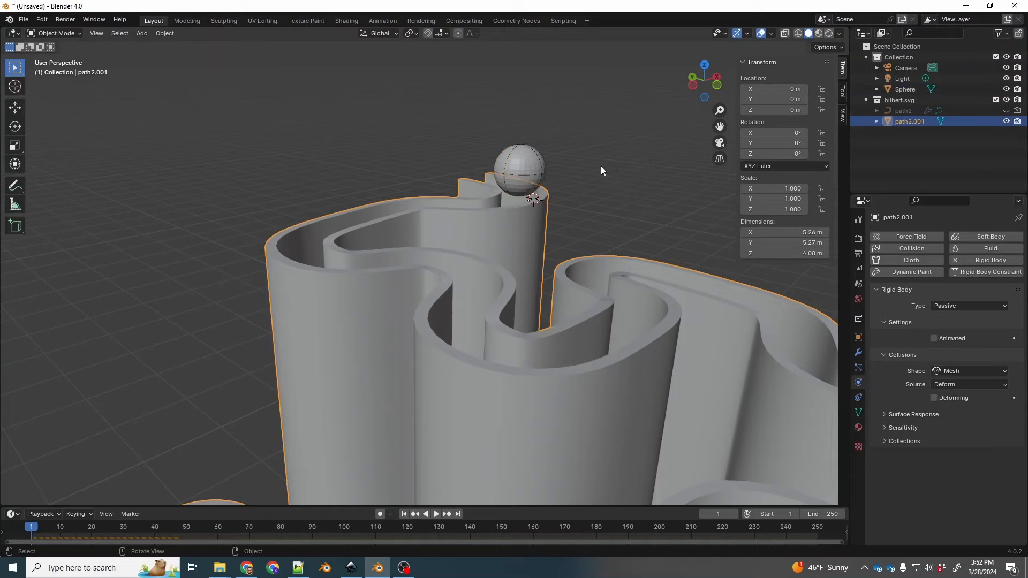
click(560, 194)
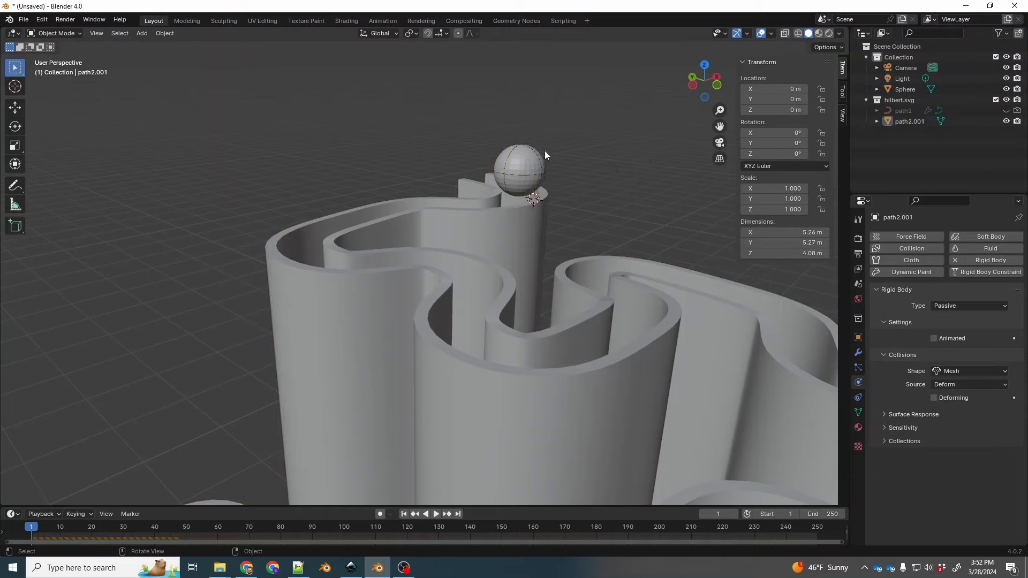
key(space)
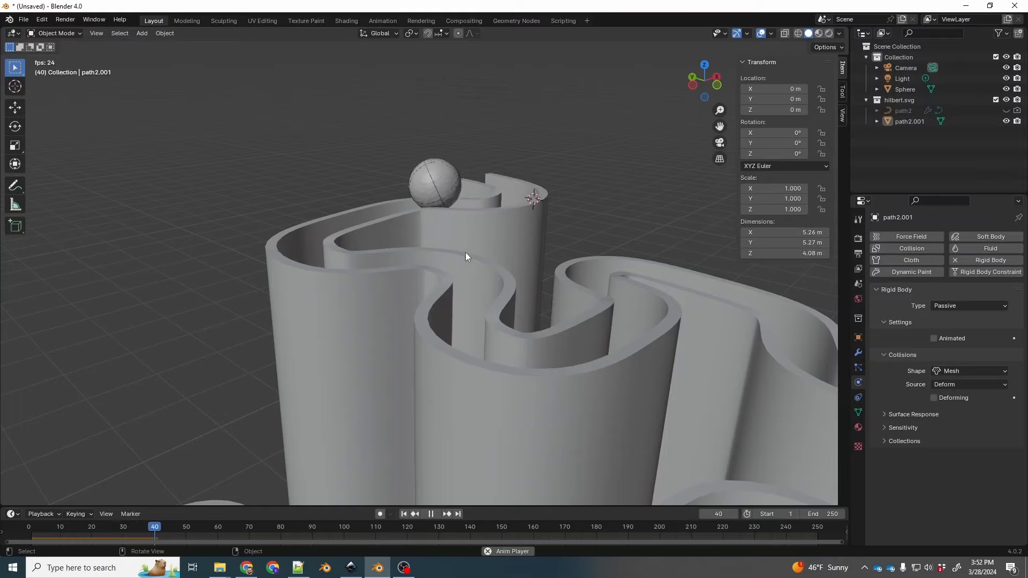
scroll(492, 277, up, 2)
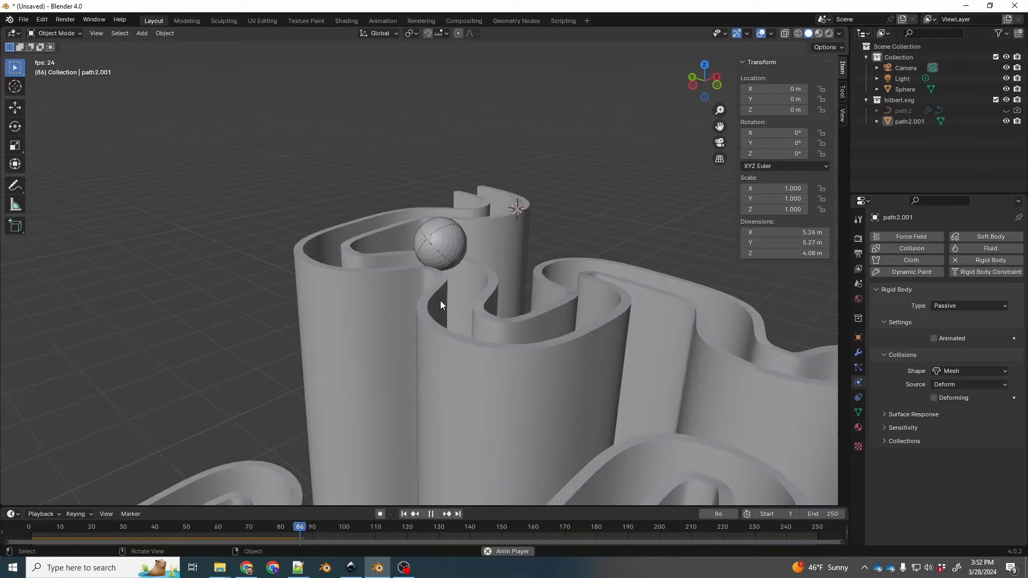
middle_drag(440, 300, 467, 352)
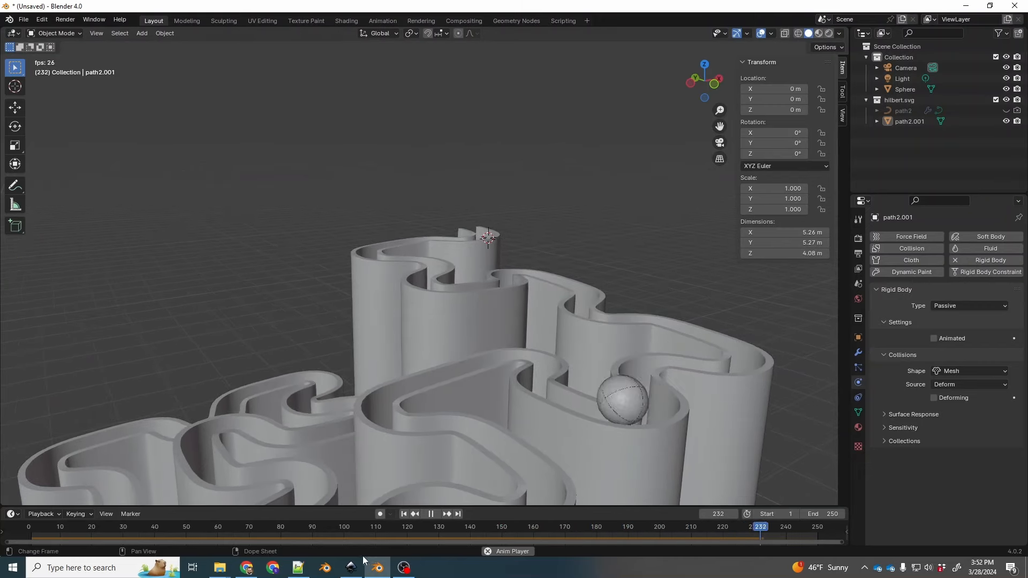
Step: Switch to Inkscape to view the source curve in hilbert.svg, and return to Blender to inspect the highest part of the marble run
mouse_move(354, 564)
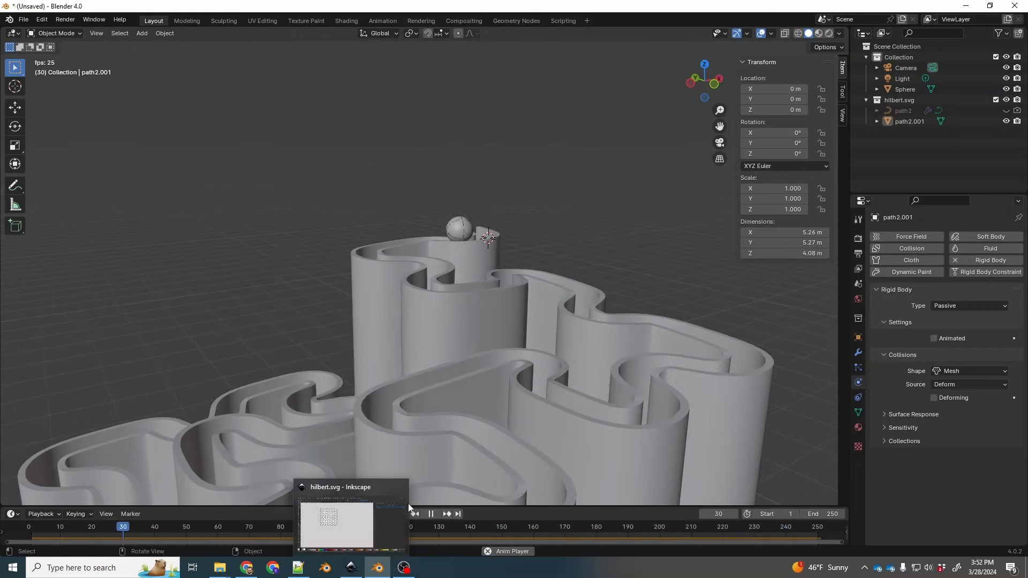
click(353, 566)
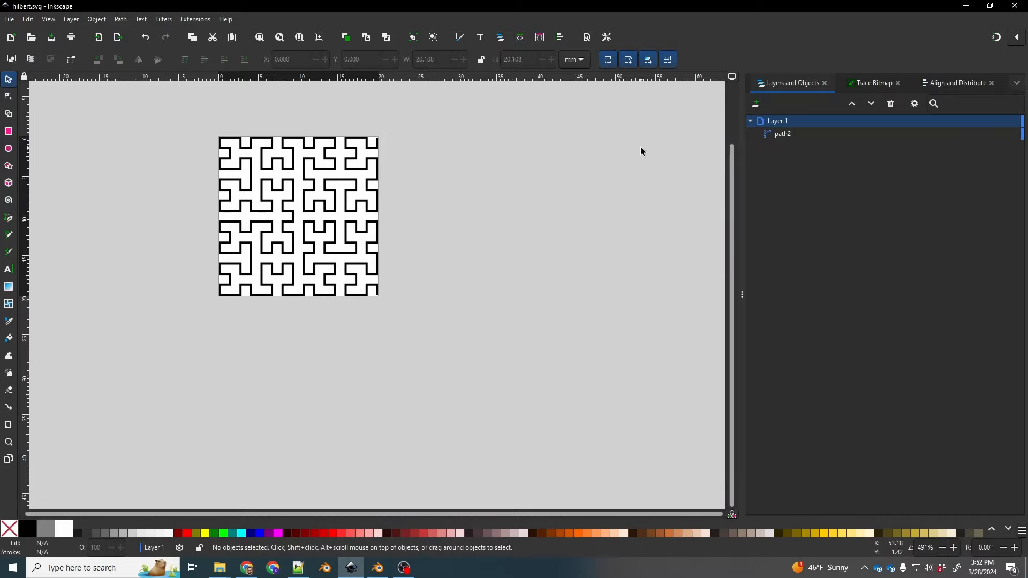
click(966, 6)
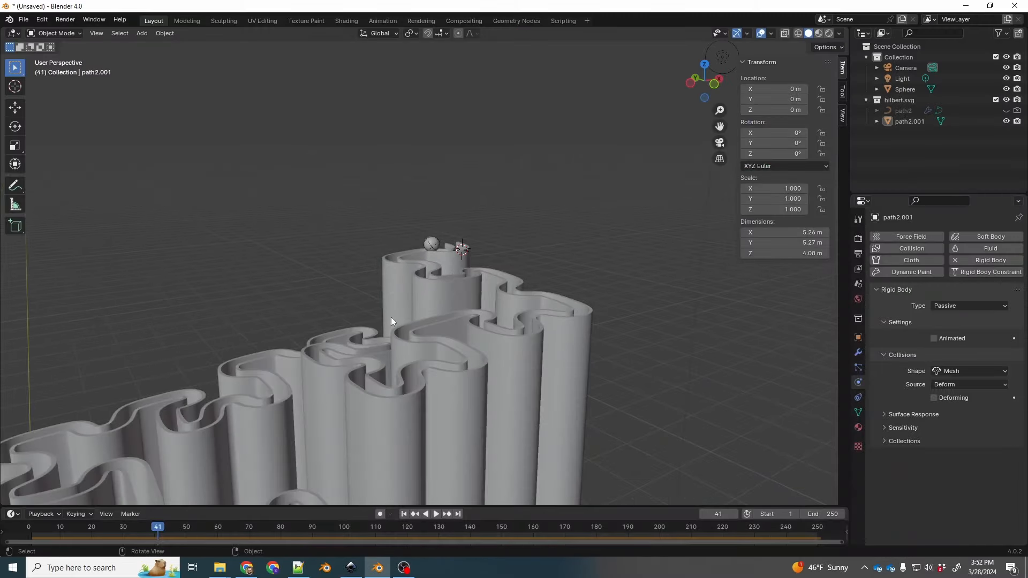
middle_drag(433, 319, 390, 308)
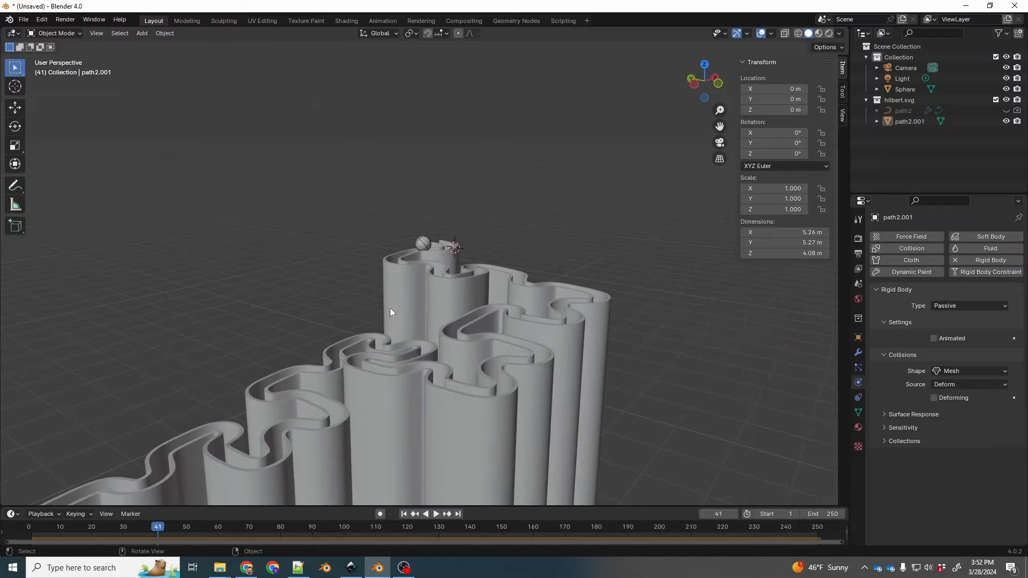
scroll(400, 310, up, 4)
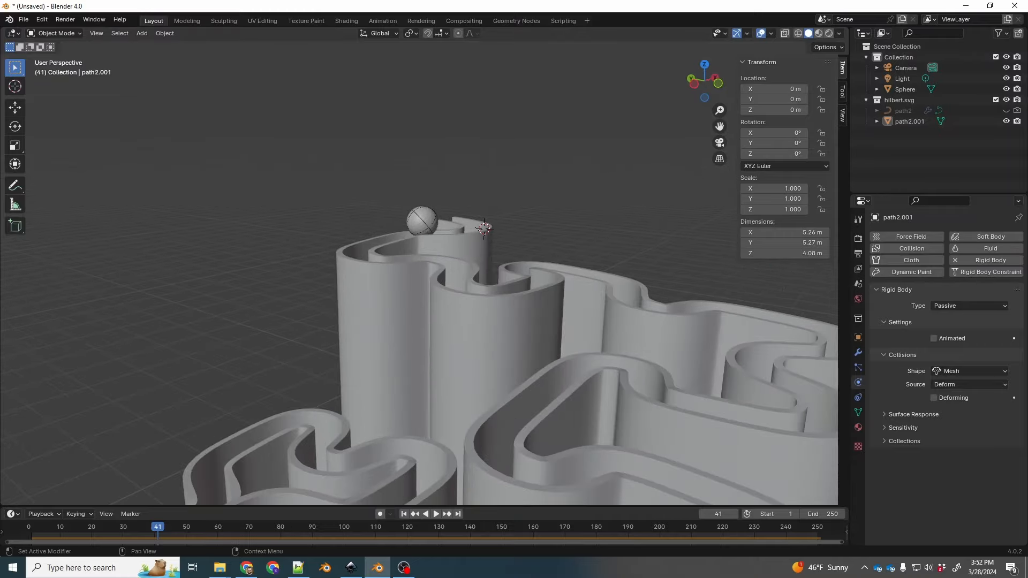